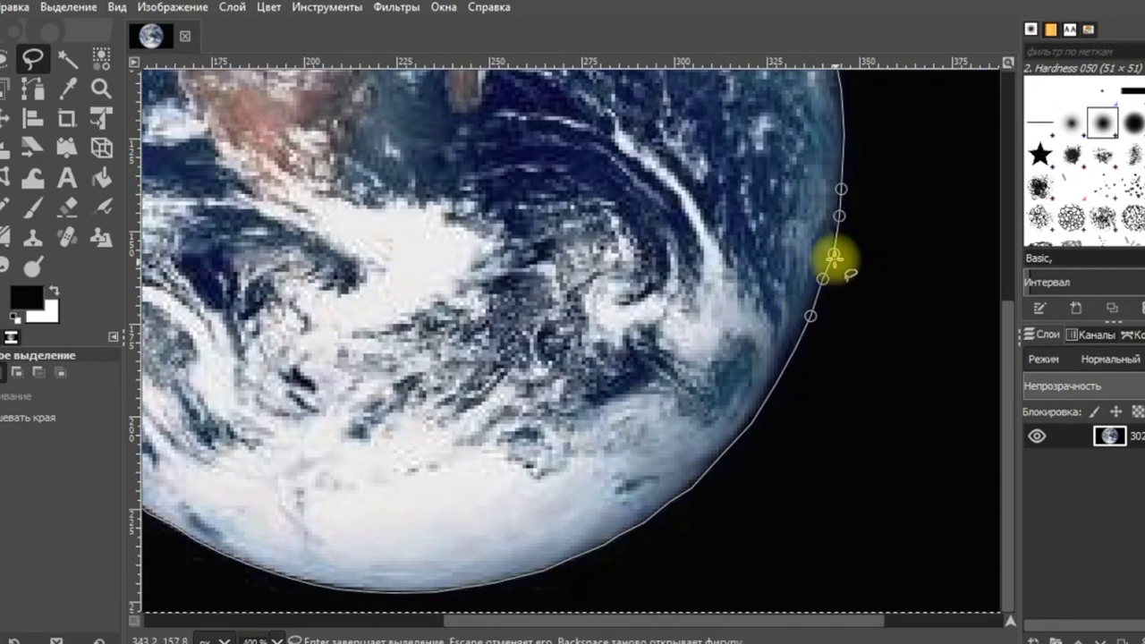
- Close the freehand selection around the whole edge of the Earth globe
left_click_drag(656, 620, 529, 614)
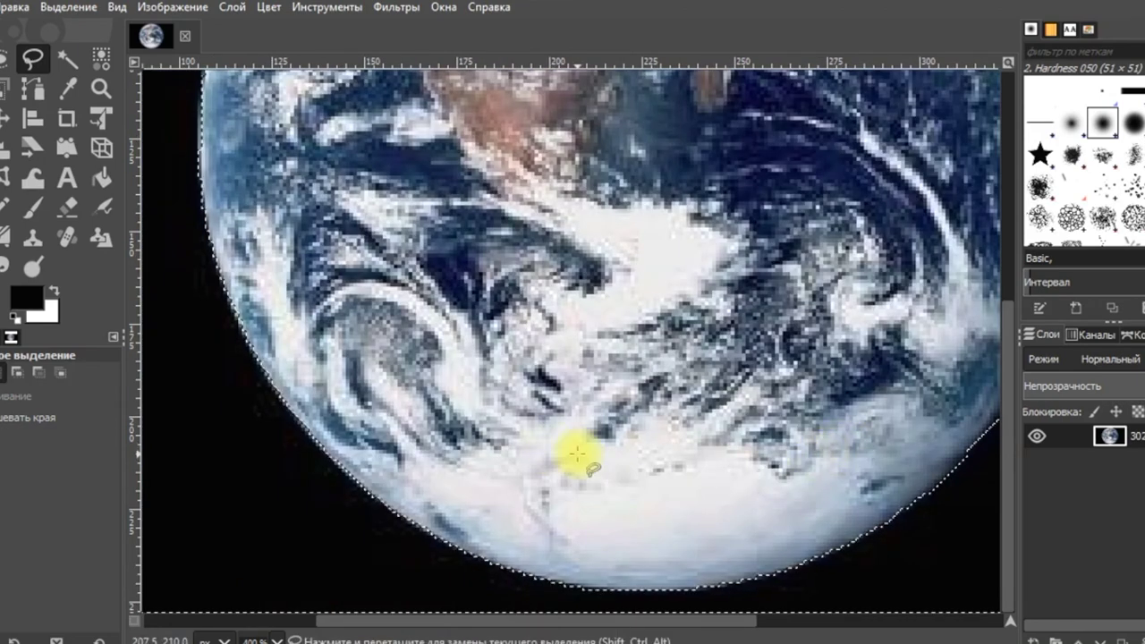
key("1")
- Try clearing the globe inside the freehand selection, and undo the clearing
key("Delete")
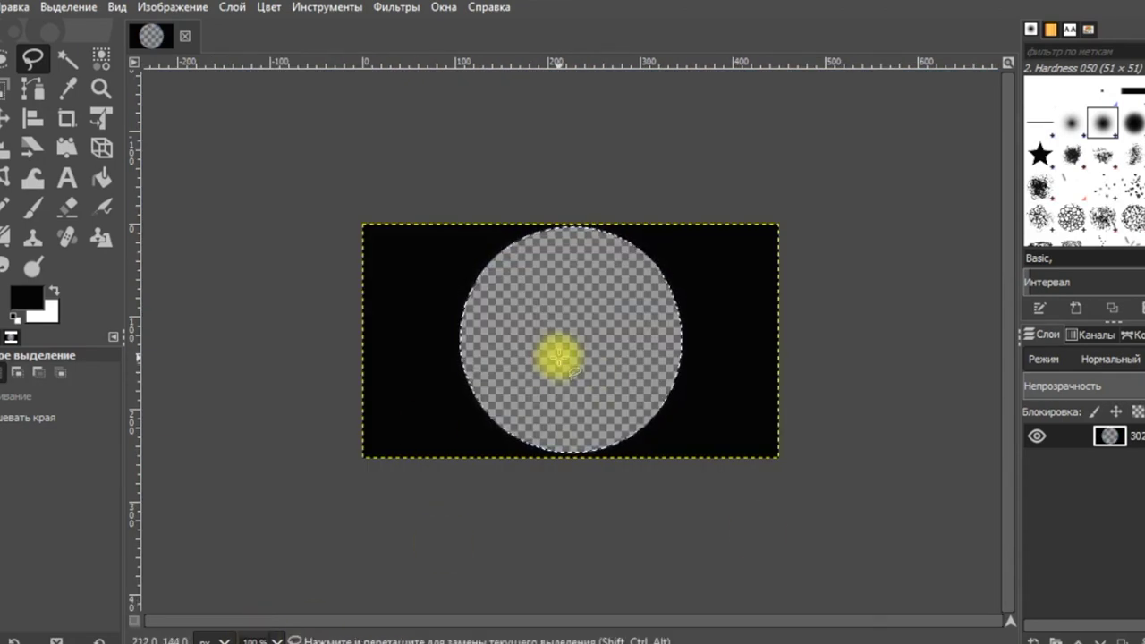
left_click(14, 7)
left_click(54, 26)
- Invert the selection and clear the black background around the Earth to transparency
right_click(577, 372)
left_click(800, 320)
key("Delete")
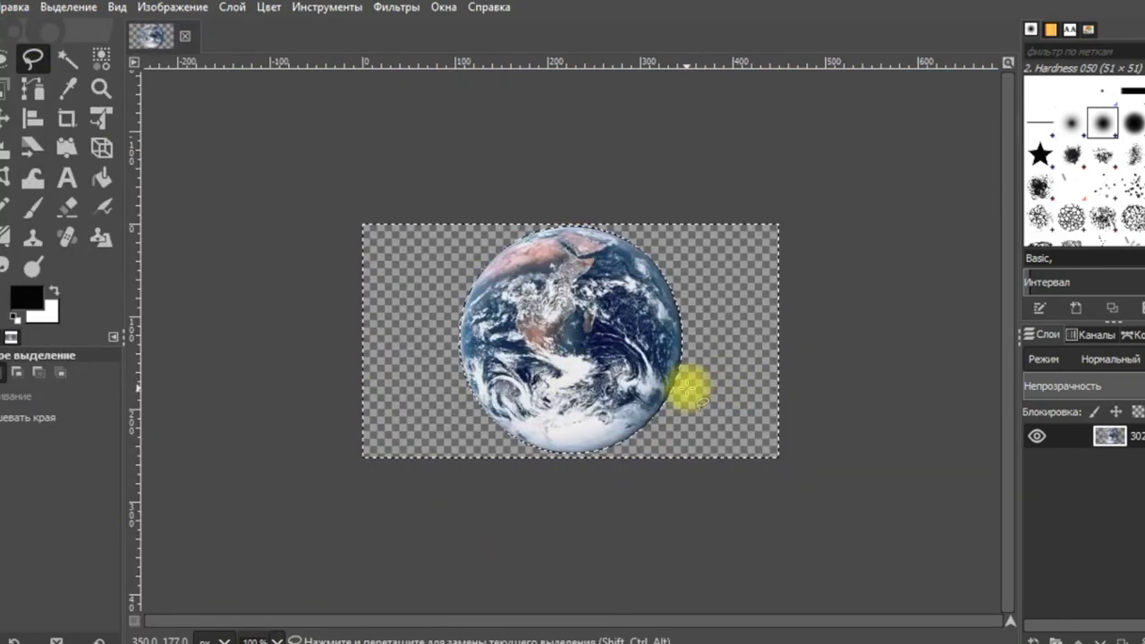
- Export the cut-out Earth in PNG format as 302_wallpaper-.png, and close the image without saving its changes
left_click(2, 6)
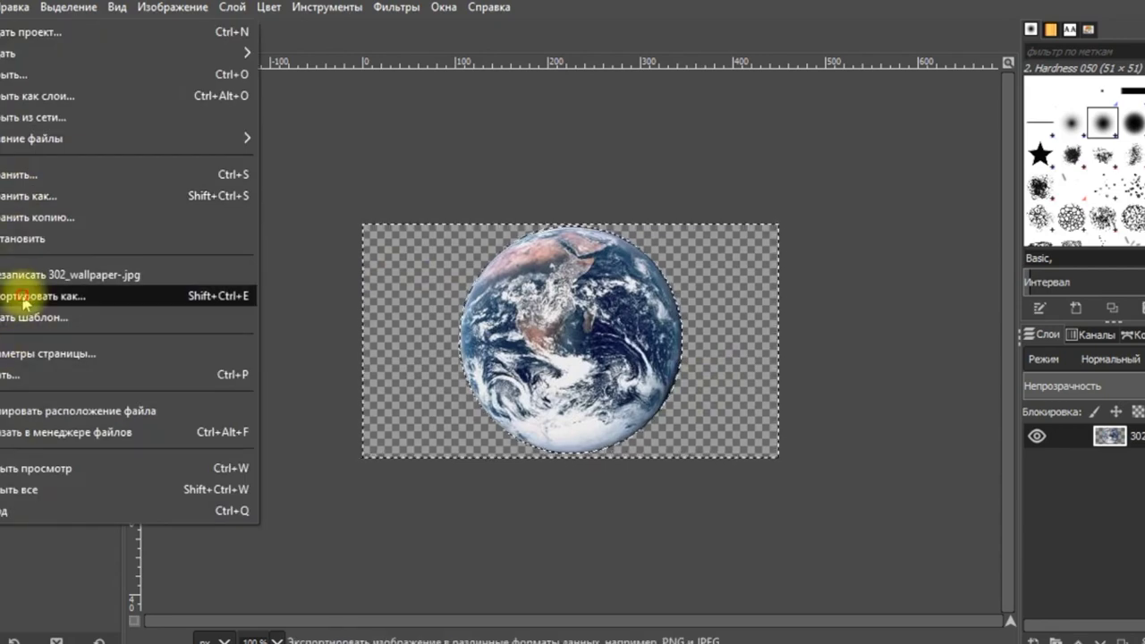
left_click(31, 292)
left_click(662, 605)
left_click_drag(808, 450, 808, 519)
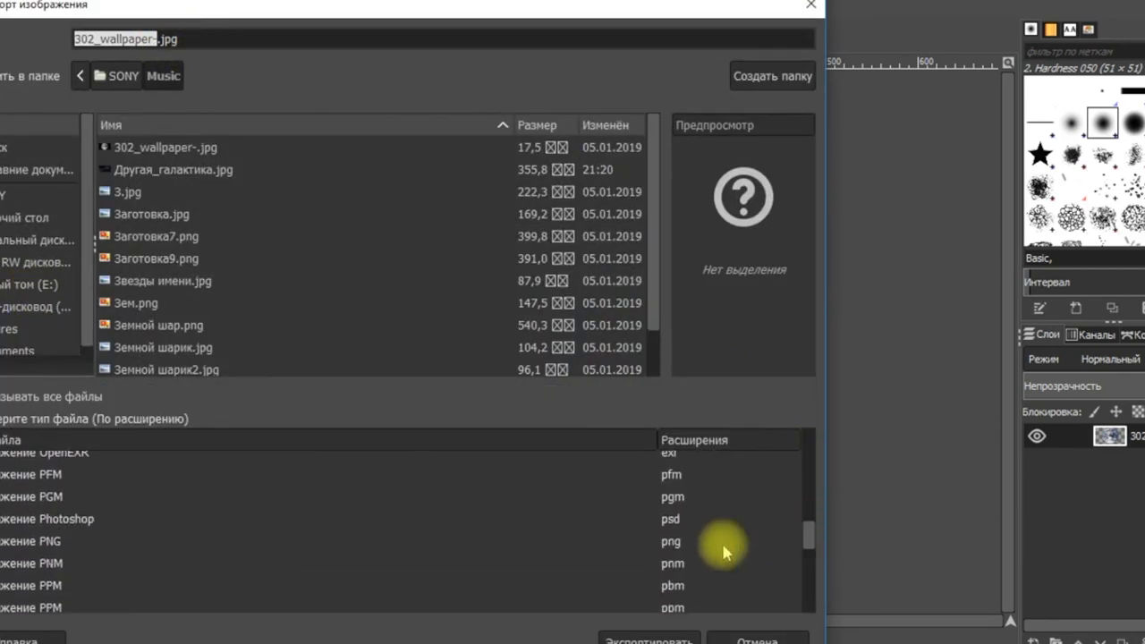
left_click(723, 541)
left_click(650, 637)
left_click(618, 510)
key("ctrl+w")
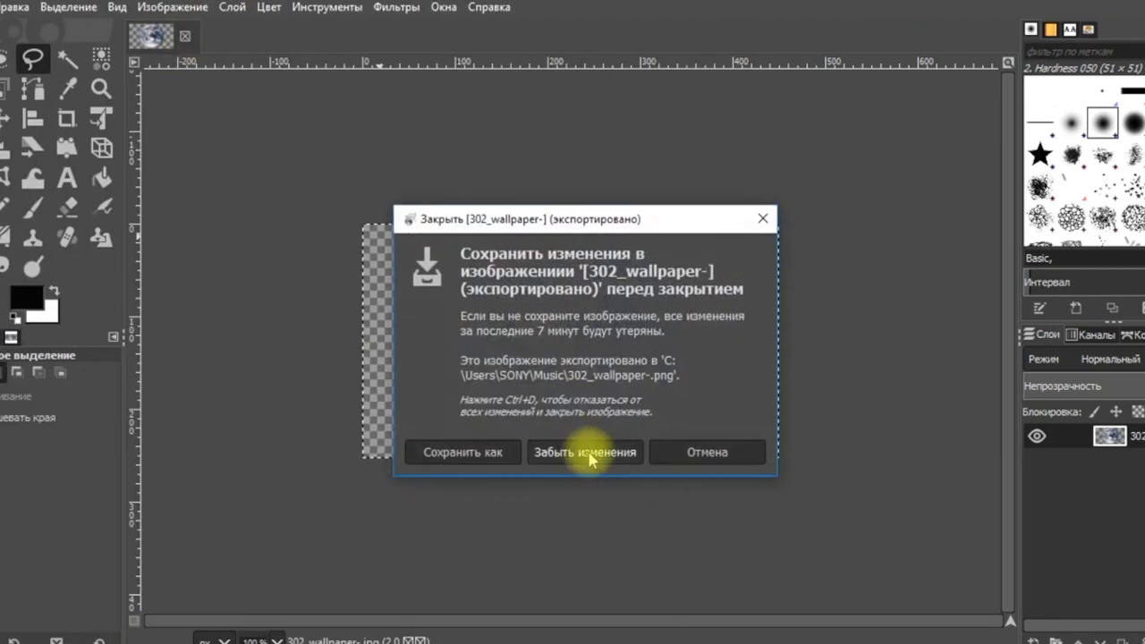
left_click(627, 456)
- Open the galaxy background image Другая_галактика.jpg from the Music folder
left_click(2, 6)
left_click(27, 72)
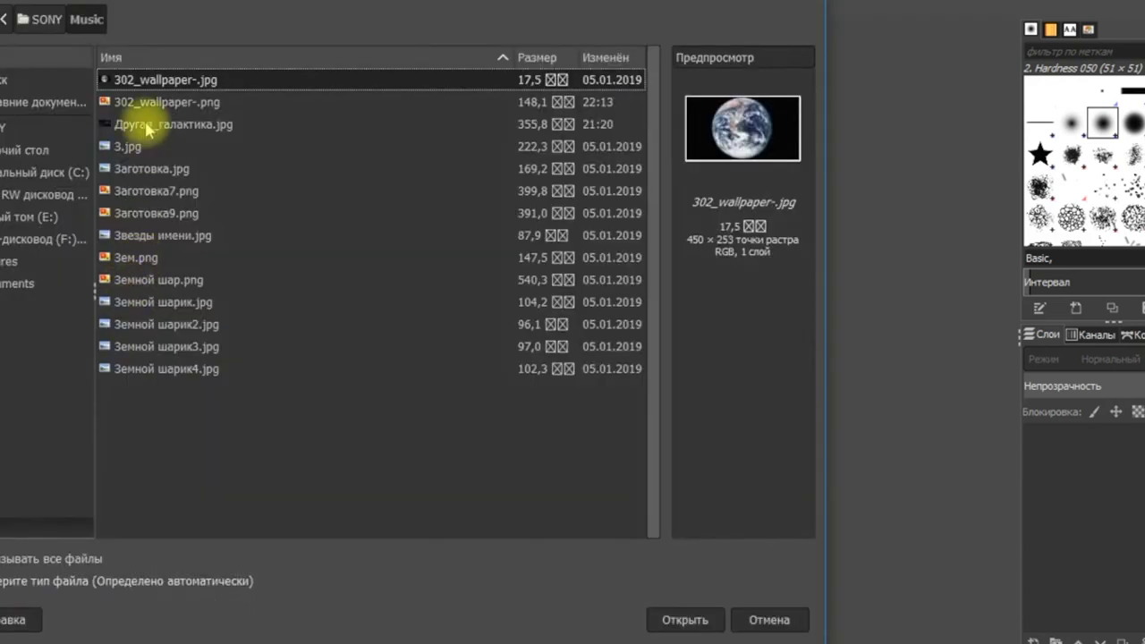
left_click(148, 120)
left_click(685, 618)
- Add 302_wallpaper-.png to the galaxy image as a new layer
left_click(1, 6)
left_click(27, 95)
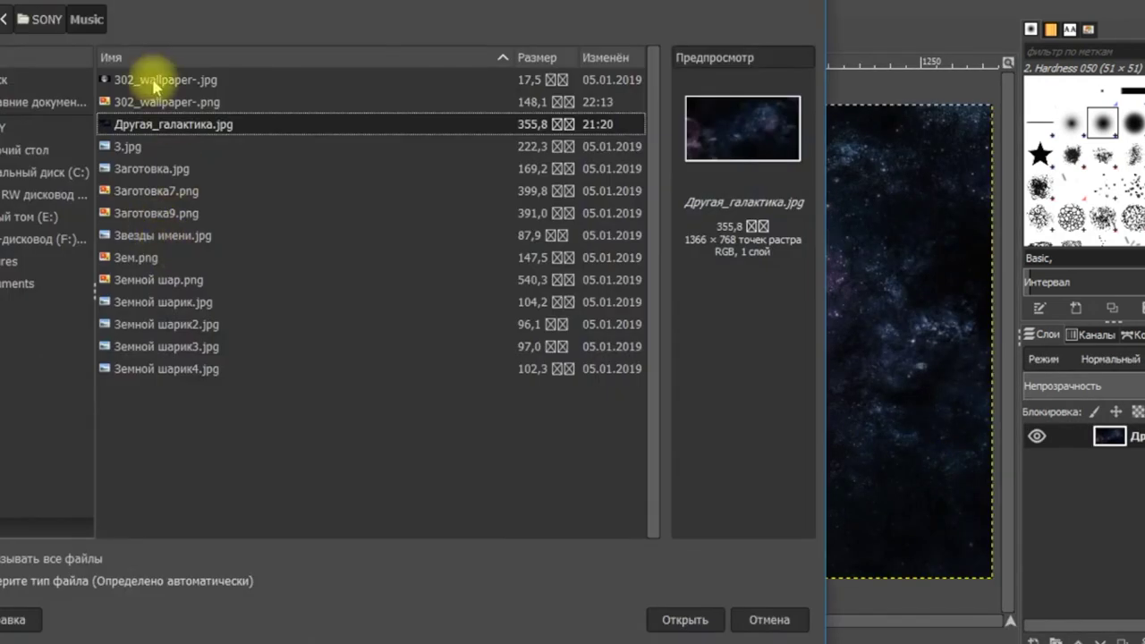
double_click(153, 102)
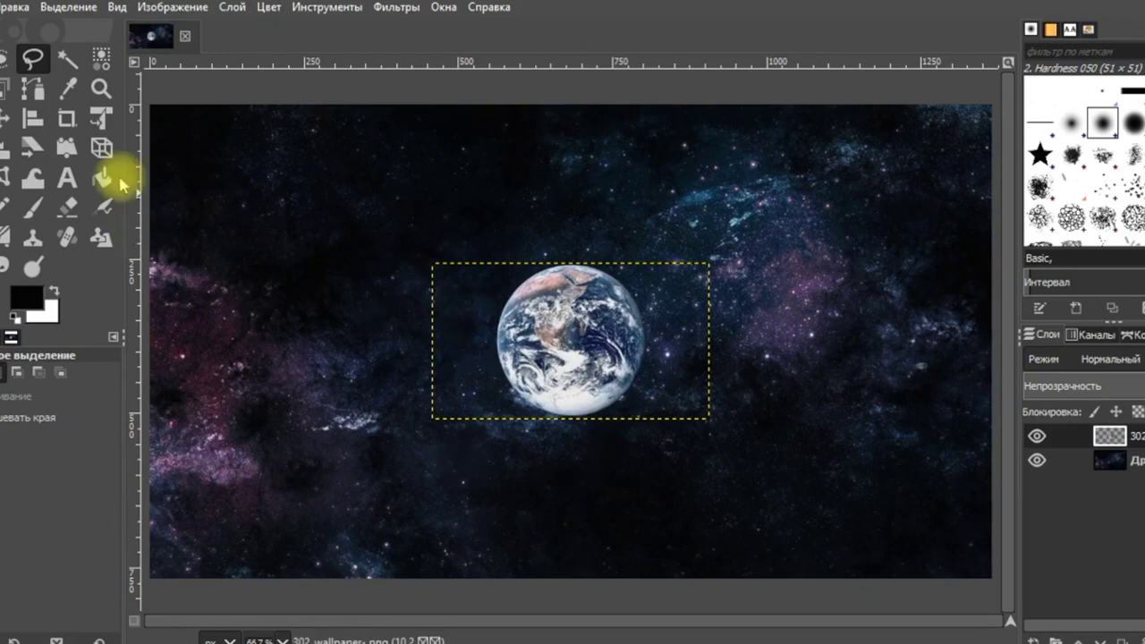
- Place the Earth layer in the lower-right part of the galaxy and scale it to about 373 × 210 px
left_click(4, 152)
left_click(642, 472)
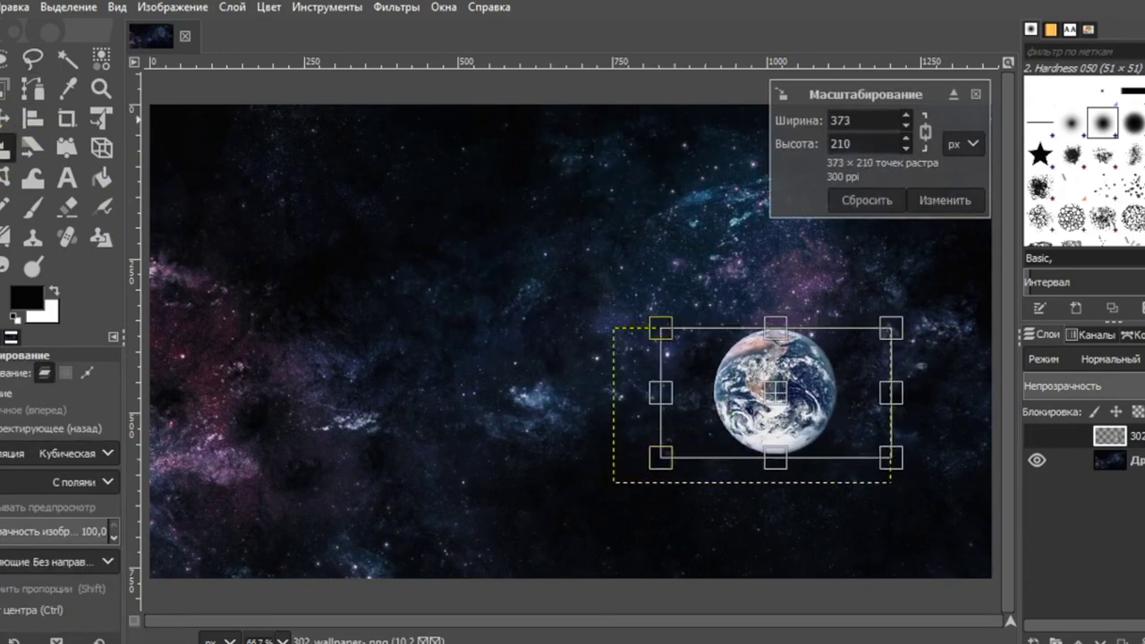
key("ctrl+shift+e")
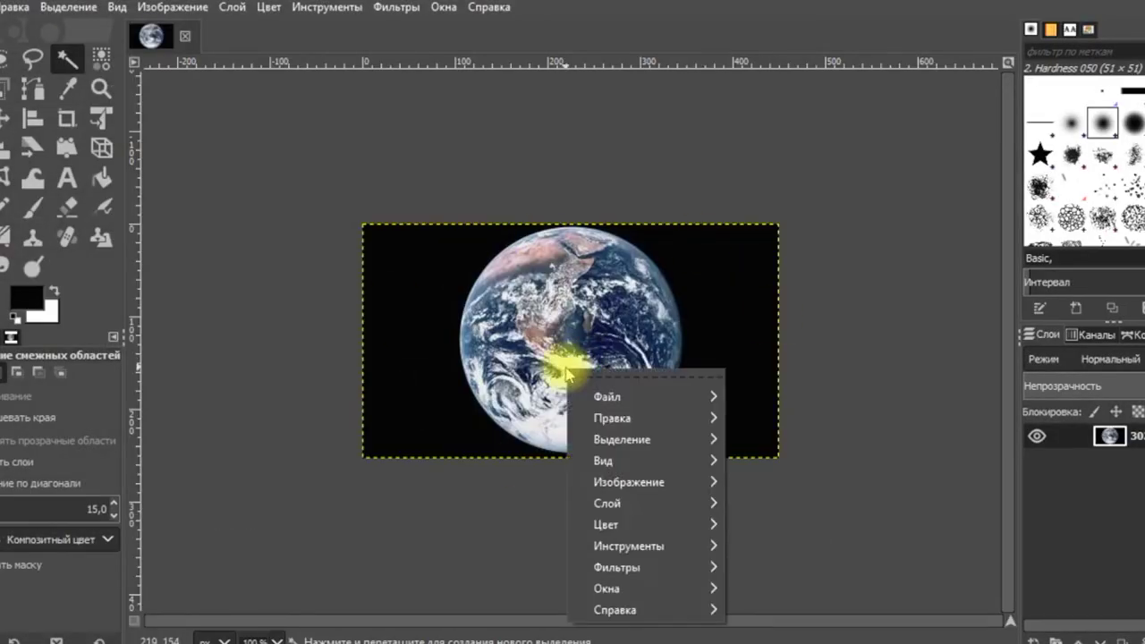
- Add an alpha channel to the Earth image's layer
mouse_move(608, 504)
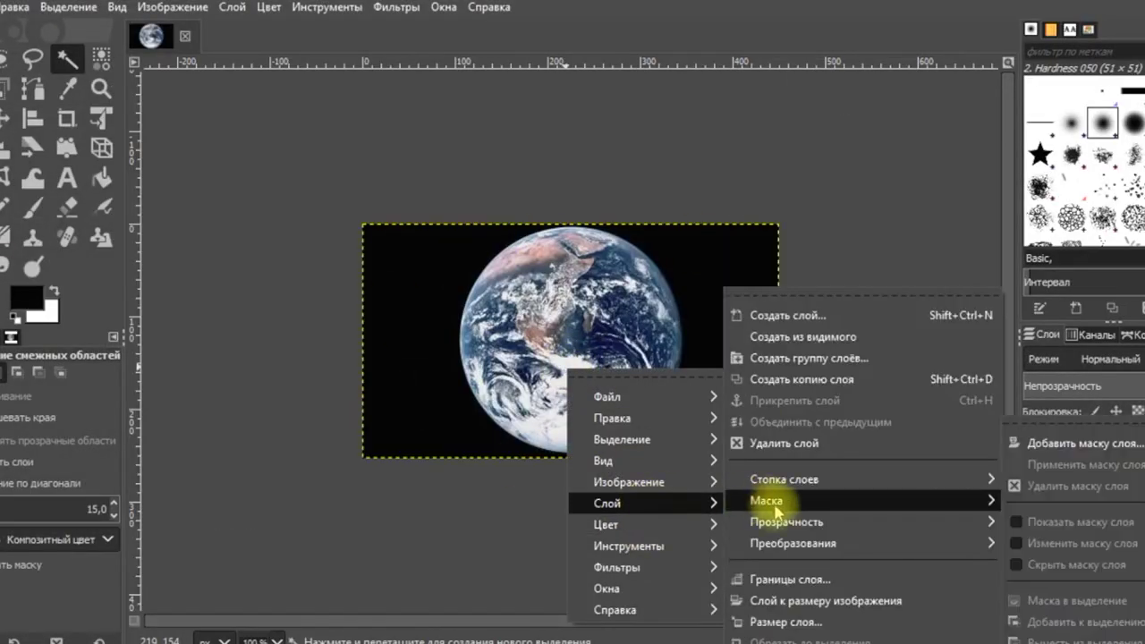
left_click(1047, 521)
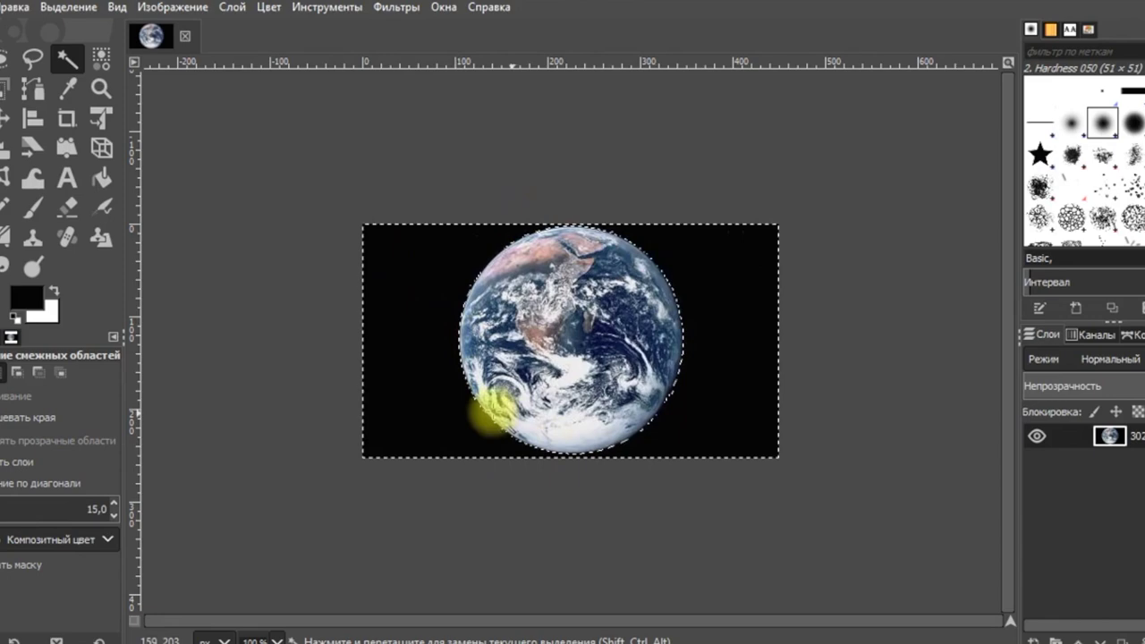
- Undo the last edit, and try clearing the globe with the background selection inverted before undoing that too
left_click(18, 6)
left_click(54, 31)
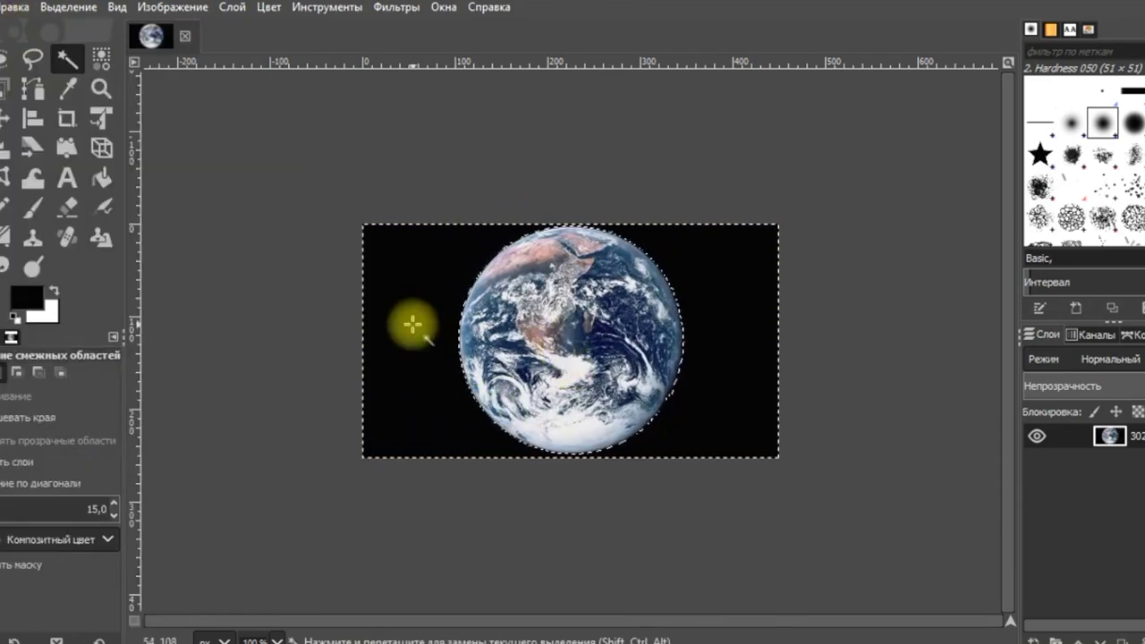
mouse_move(643, 416)
left_click(760, 316)
key("Delete")
left_click(17, 6)
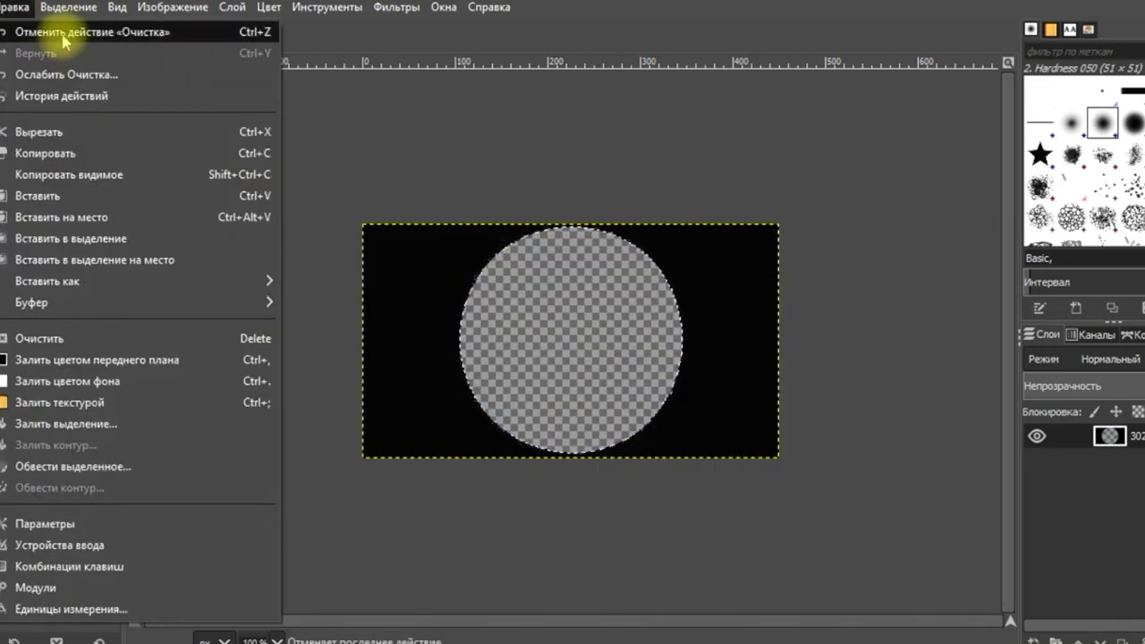
left_click(57, 26)
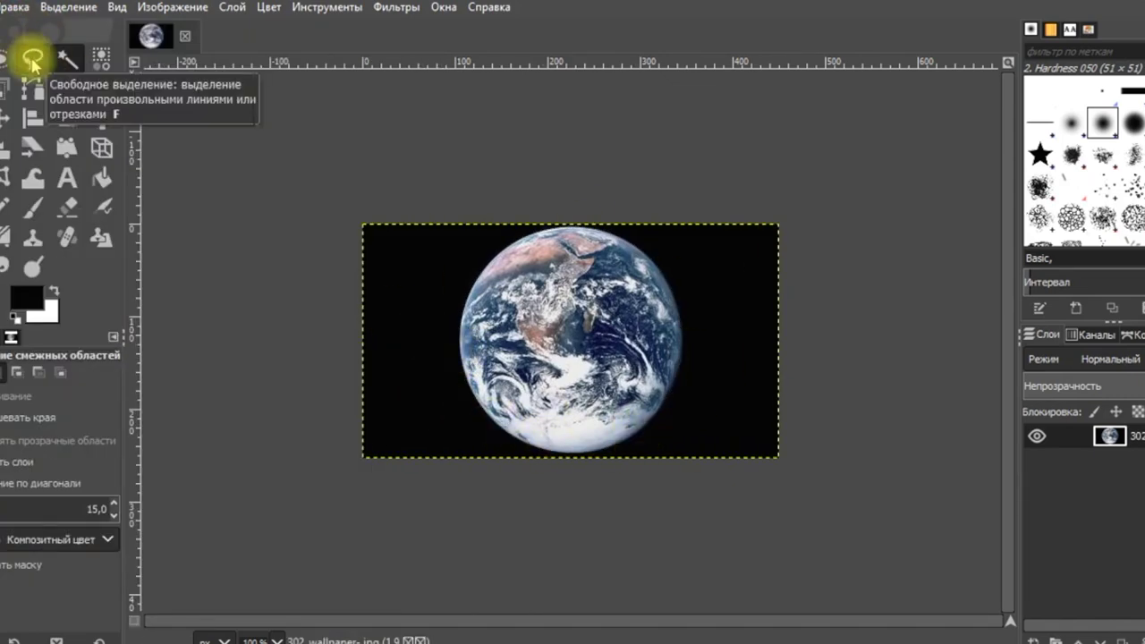
- Read through the GIMP website's homepage, from the introduction and recent news to the feature sections and related software
scroll(571, 340, "up", 4)
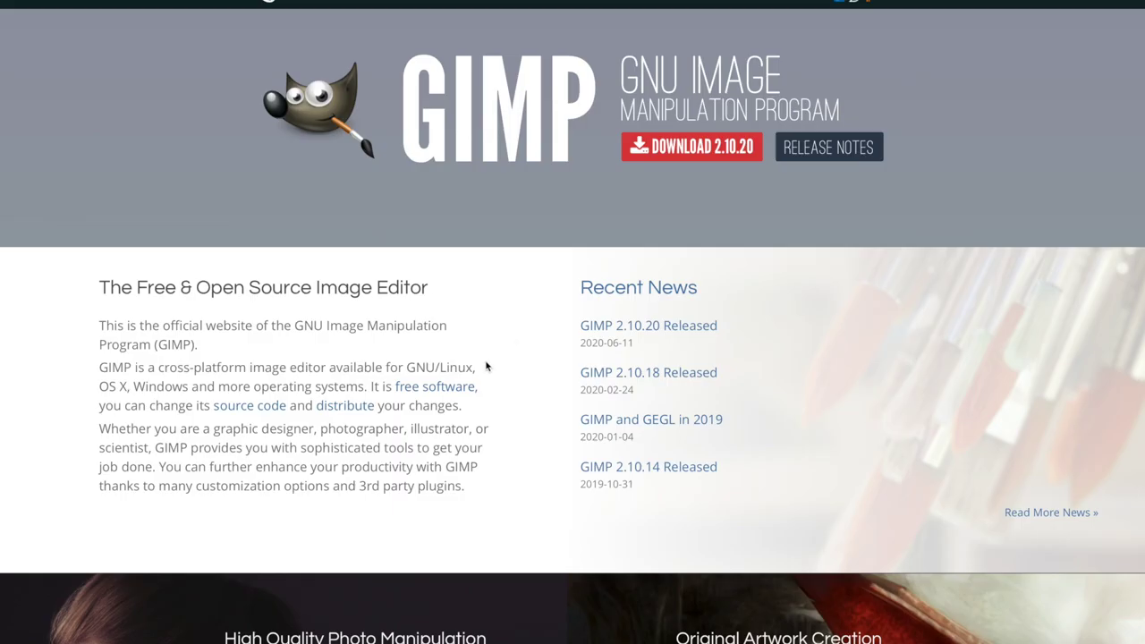
scroll(491, 362, "down", 3)
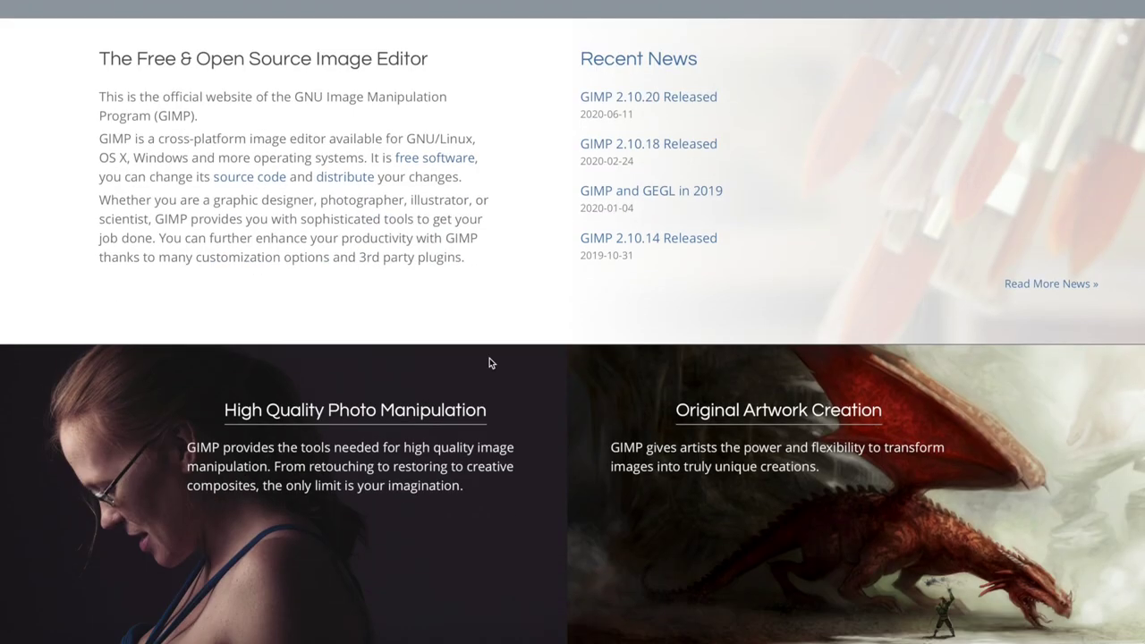
scroll(489, 362, "down", 4)
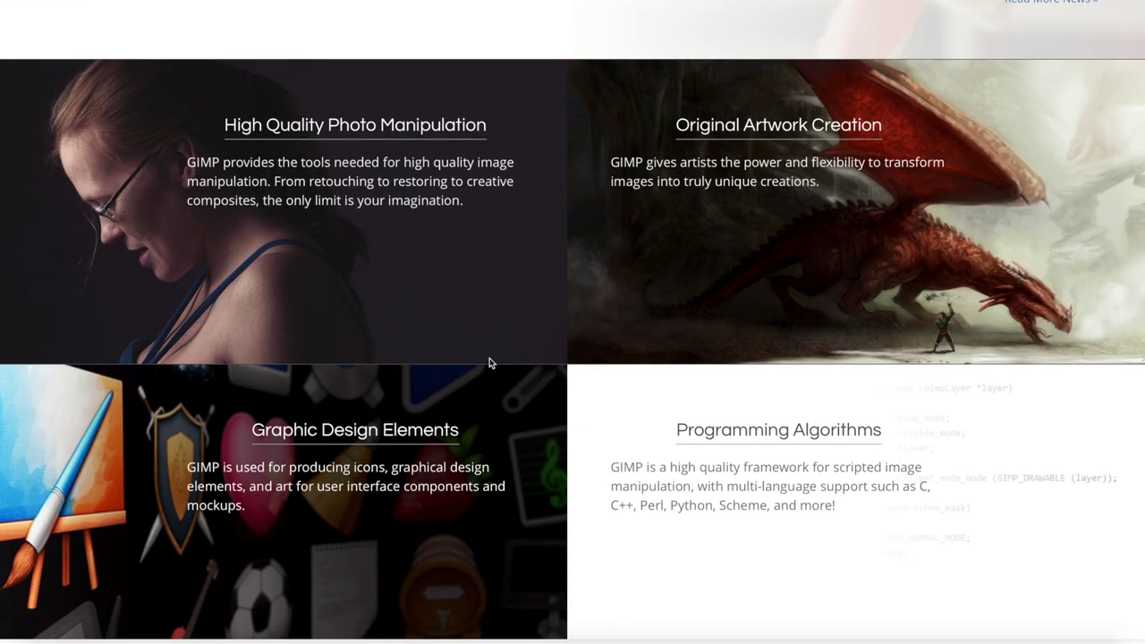
scroll(731, 421, "down", 5)
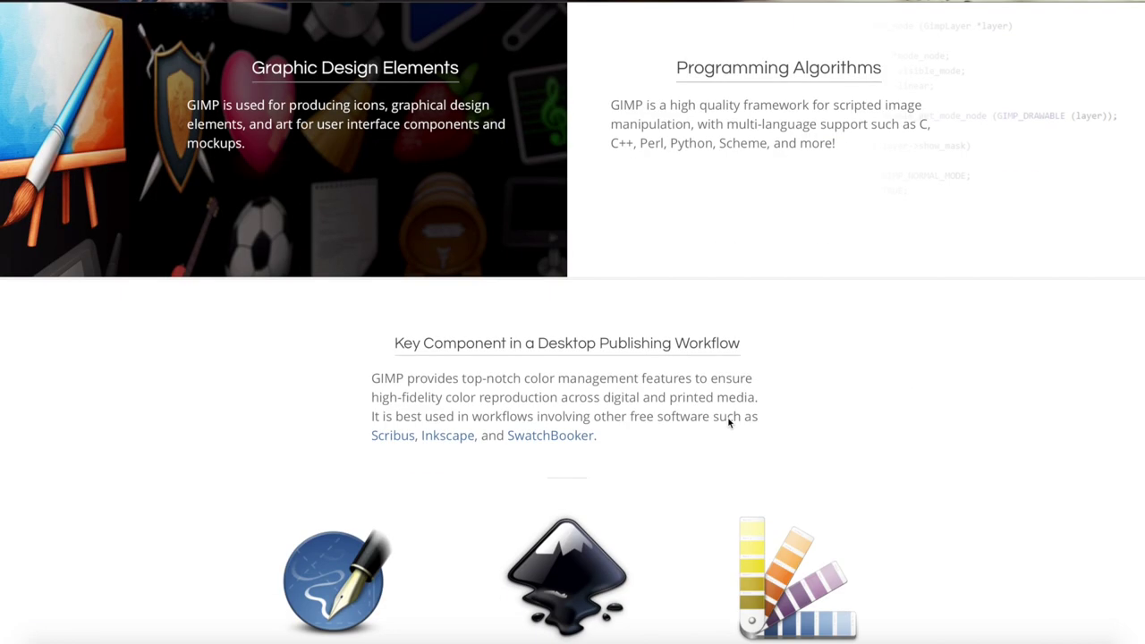
scroll(734, 421, "down", 3)
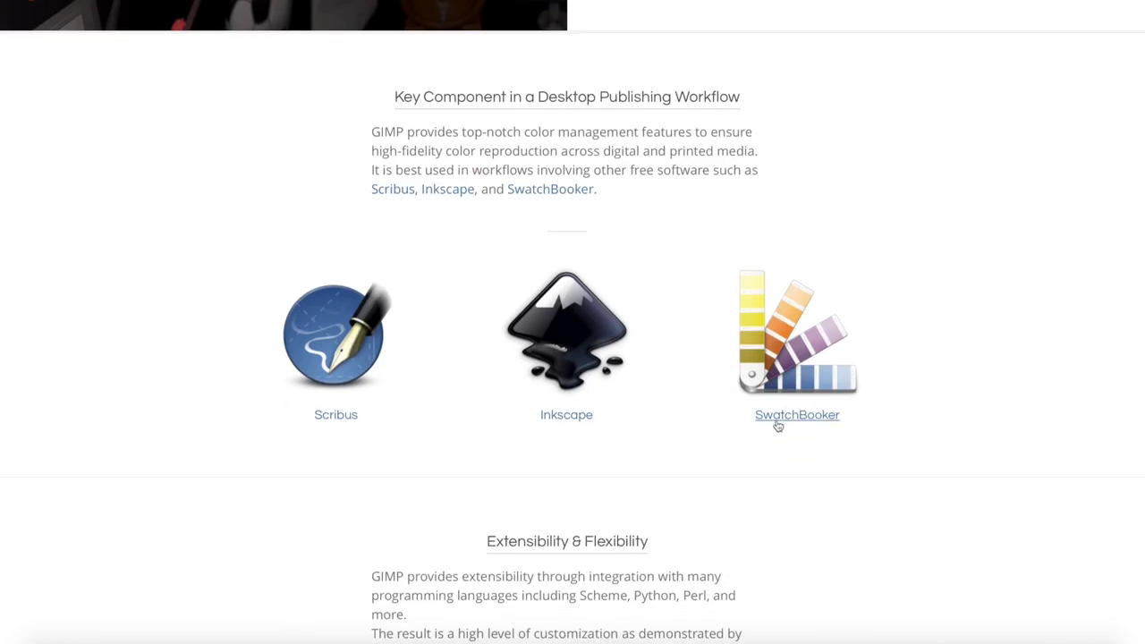
scroll(595, 523, "down", 7)
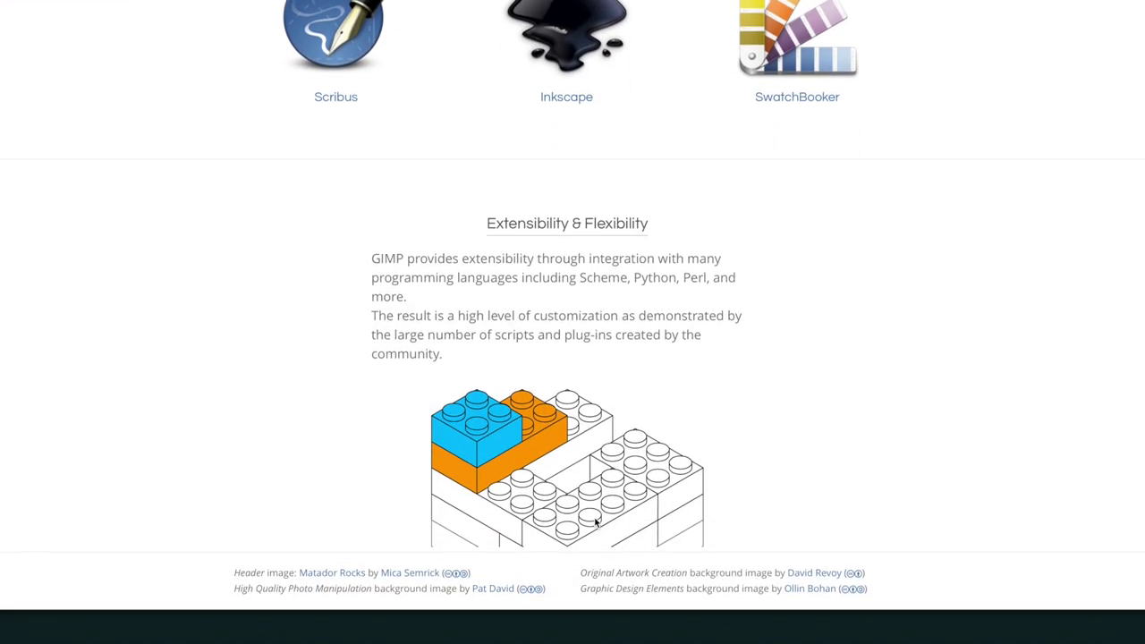
scroll(595, 523, "up", 20)
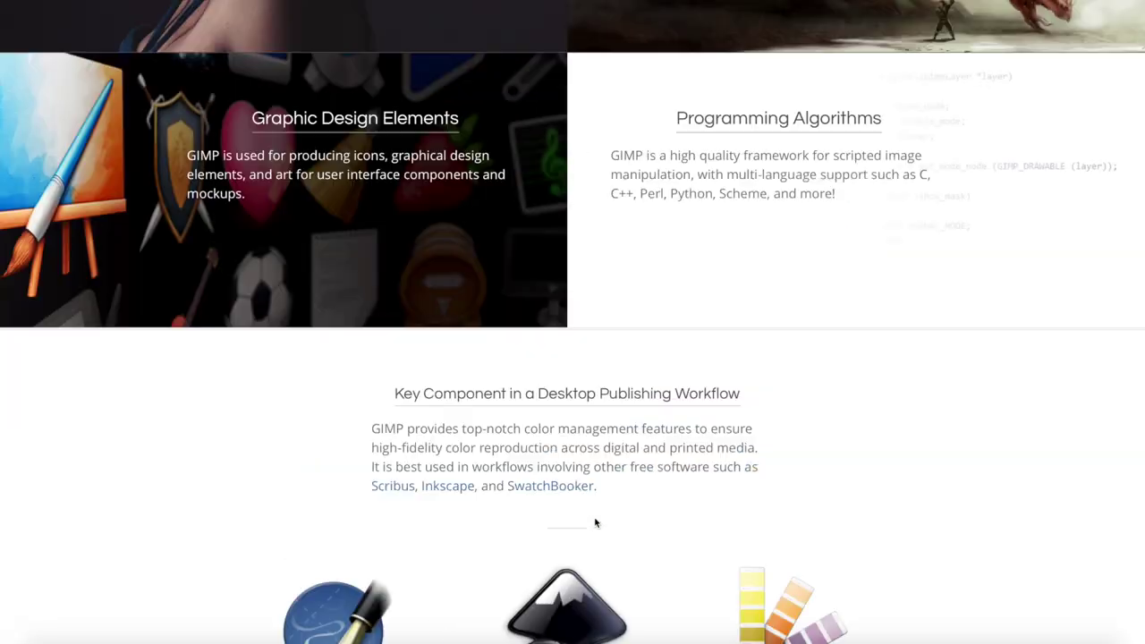
scroll(595, 523, "down", 1)
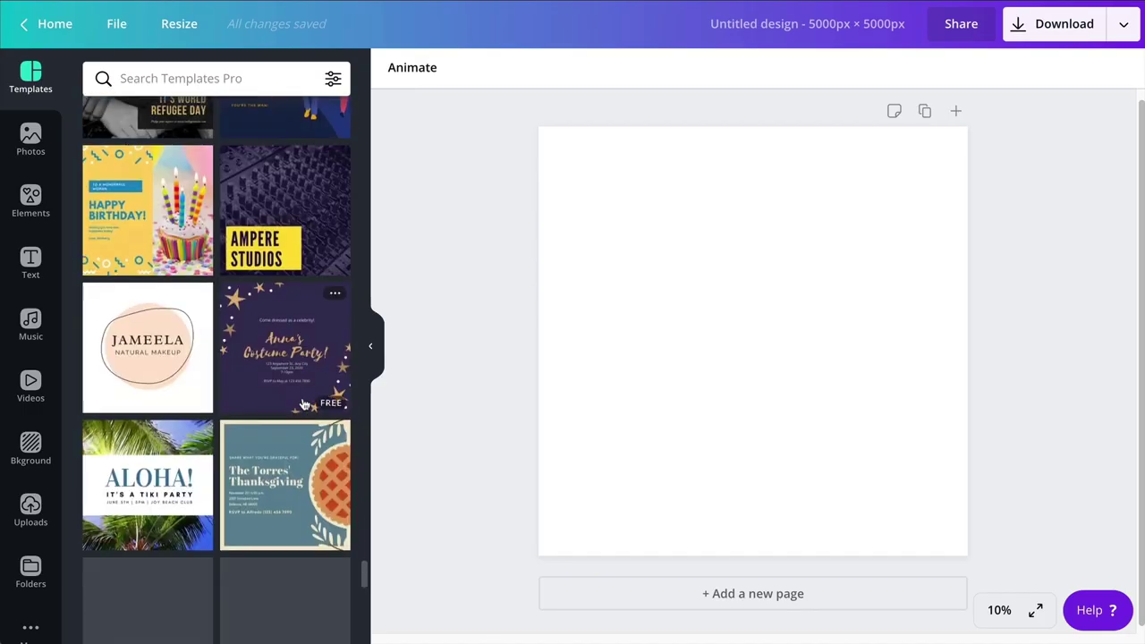
- In Canva, search the templates for "logo", browse the Food / Drink Logo category and apply the Crescent & Crystal food cart design
type("logo")
key("Return")
scroll(284, 340, "down", 8)
left_click(327, 341)
scroll(287, 394, "down", 6)
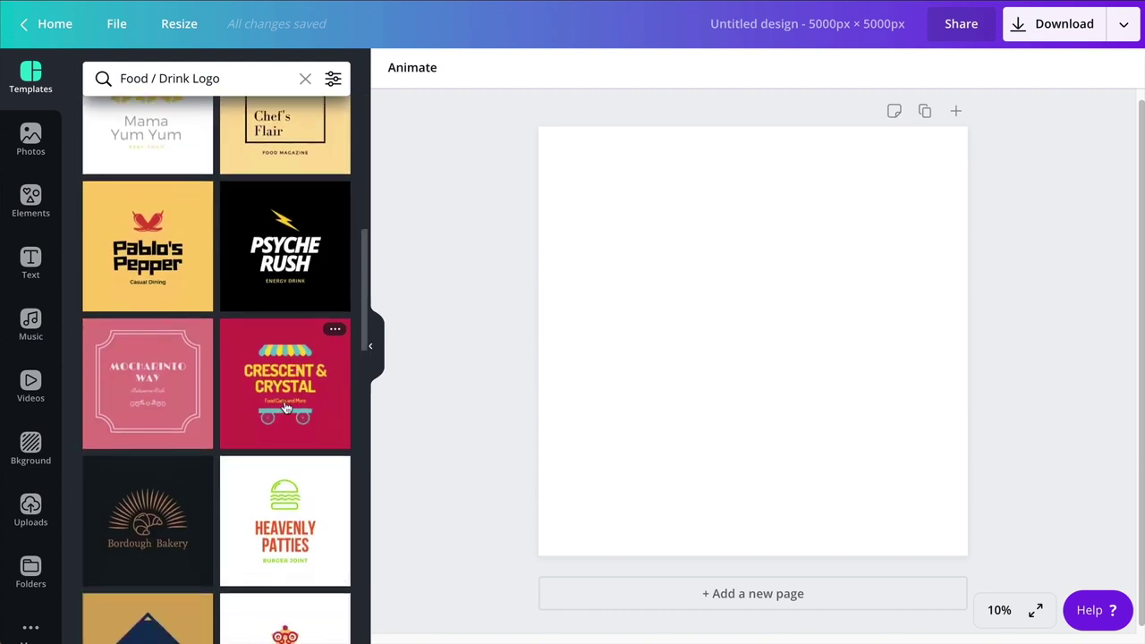
left_click(286, 407)
scroll(287, 408, "up", 2)
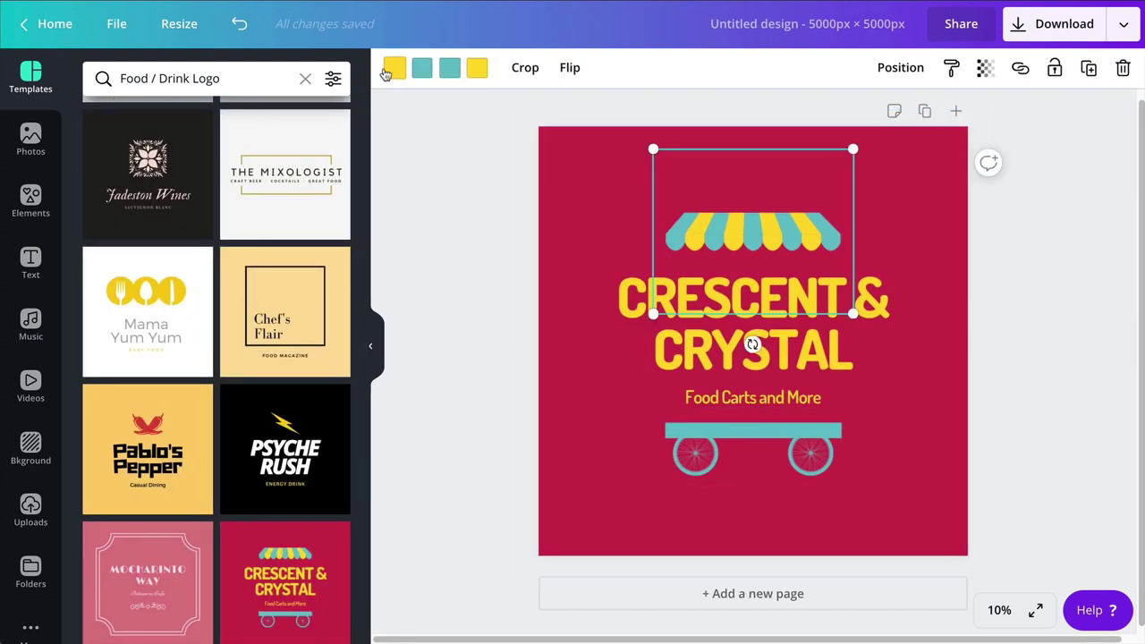
- Change all the teal parts of the awning and cart to red
left_click(421, 69)
left_click(112, 448)
left_click(179, 619)
- Replace the logo's main title with "HARLEY'S HOTDOGS"
triple_click(753, 324)
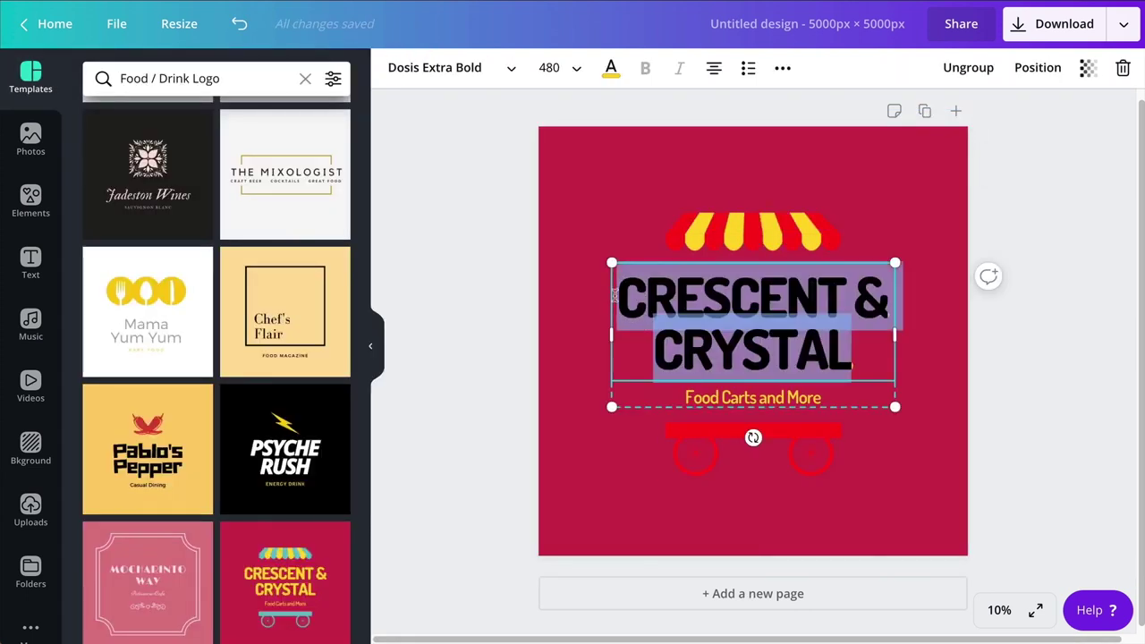
type("HARLEY'S HOTDOGS")
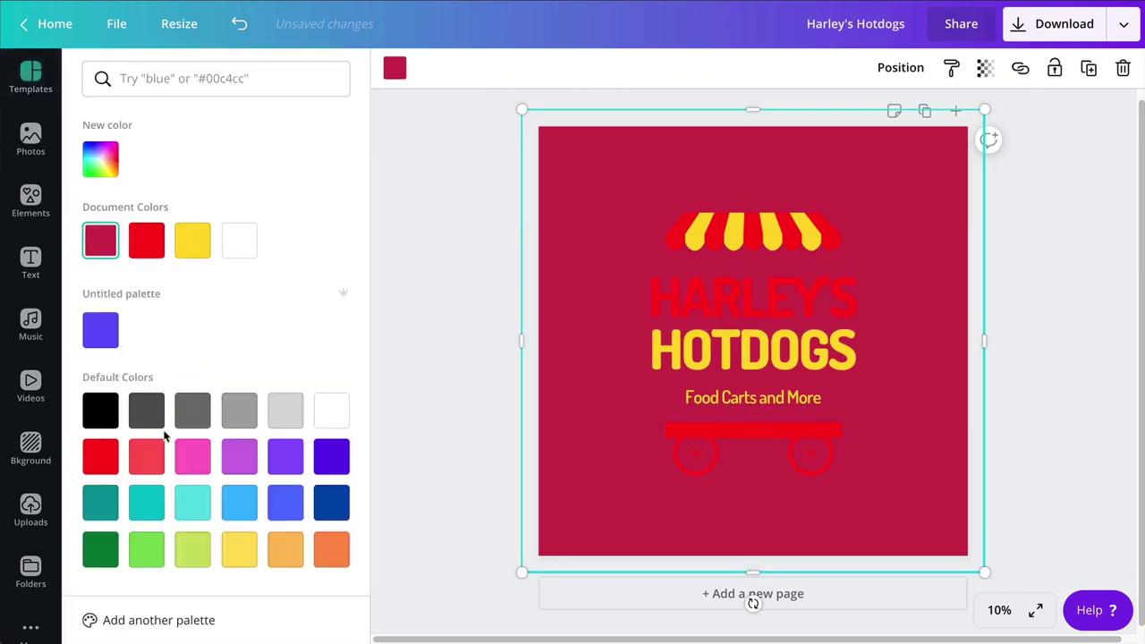
- Set the logo background to black and colour the cart's wheels yellow
left_click(100, 410)
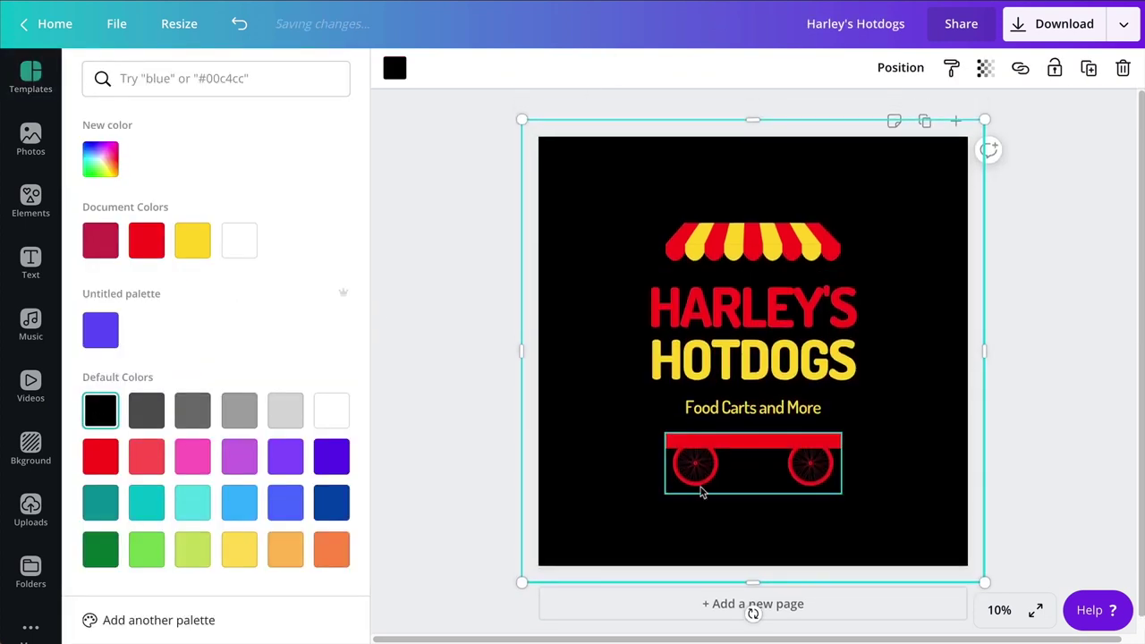
left_click(210, 244)
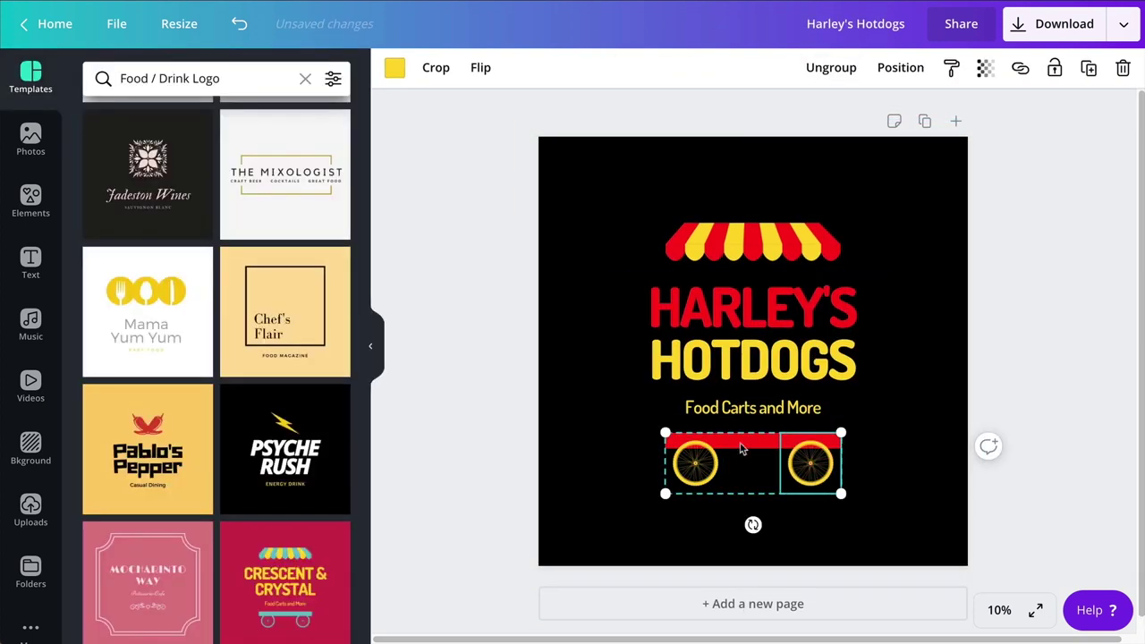
- Search the colours for "dark brown", apply a dark brown to the logo background and darken it to about #240e02
left_click(390, 73)
left_click(253, 75)
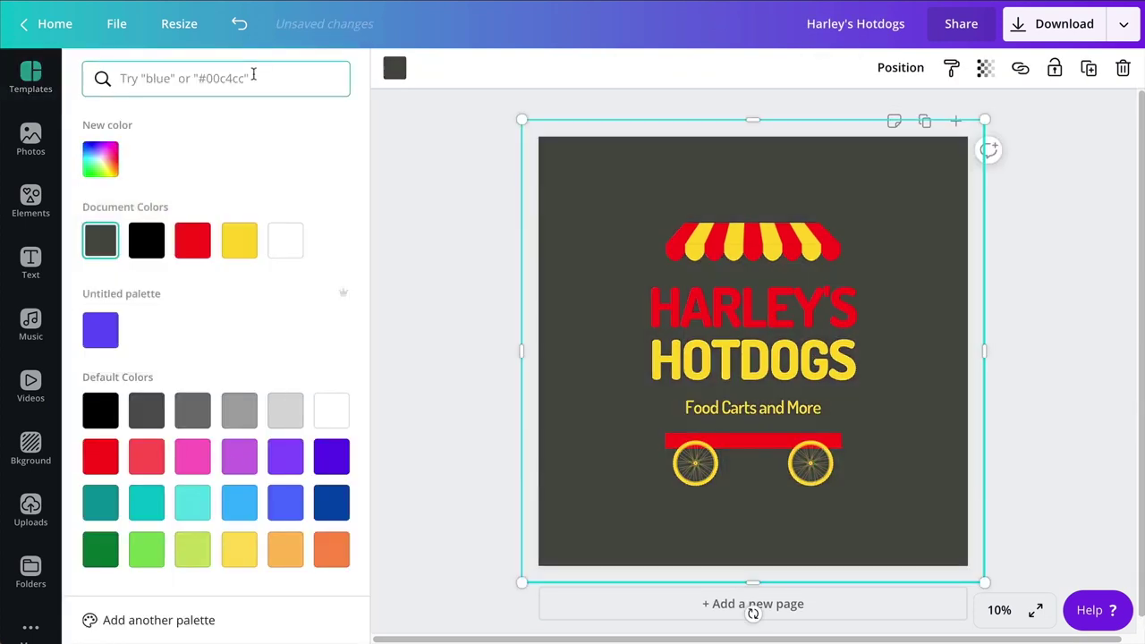
type("brown")
scroll(289, 292, "down", 2)
left_click(120, 78)
type("dark")
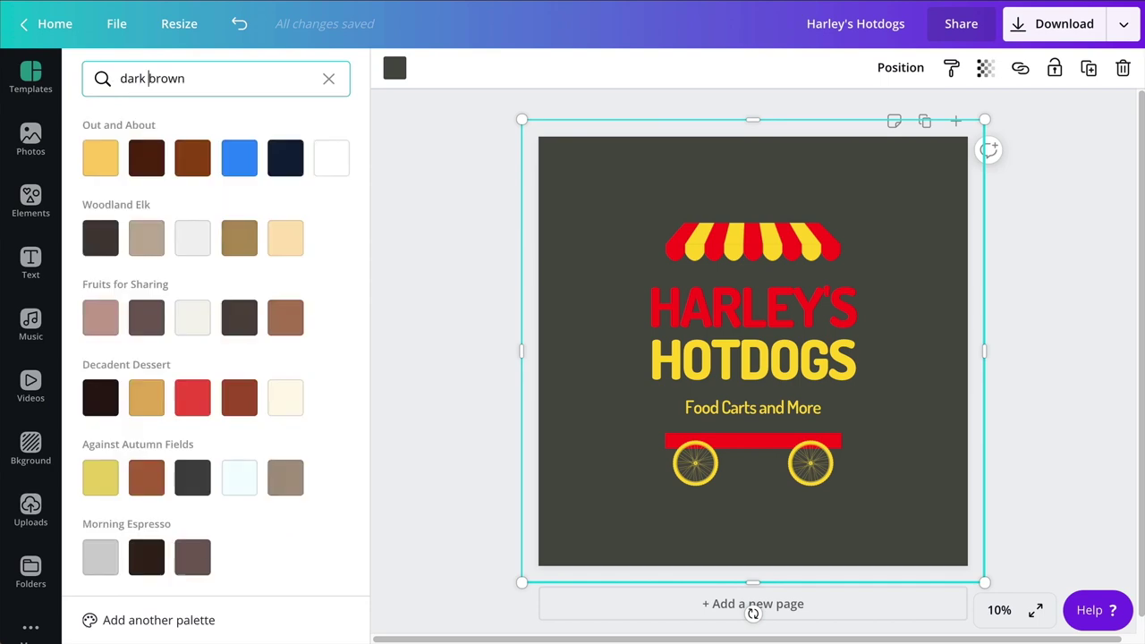
left_click(146, 158)
left_click_drag(307, 269, 305, 273)
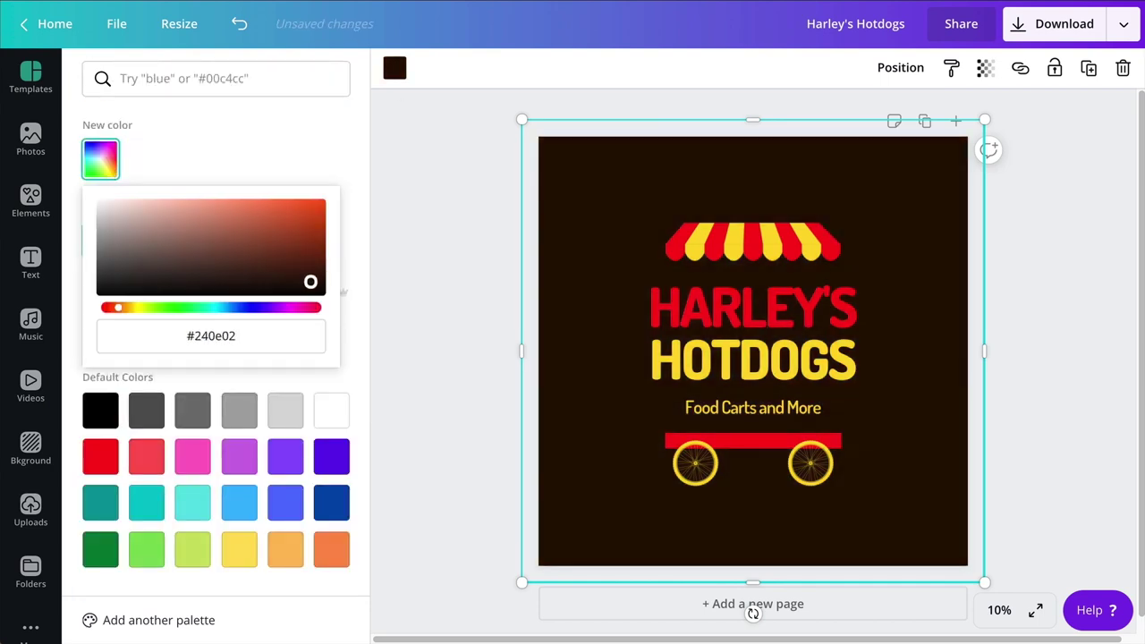
left_click(493, 296)
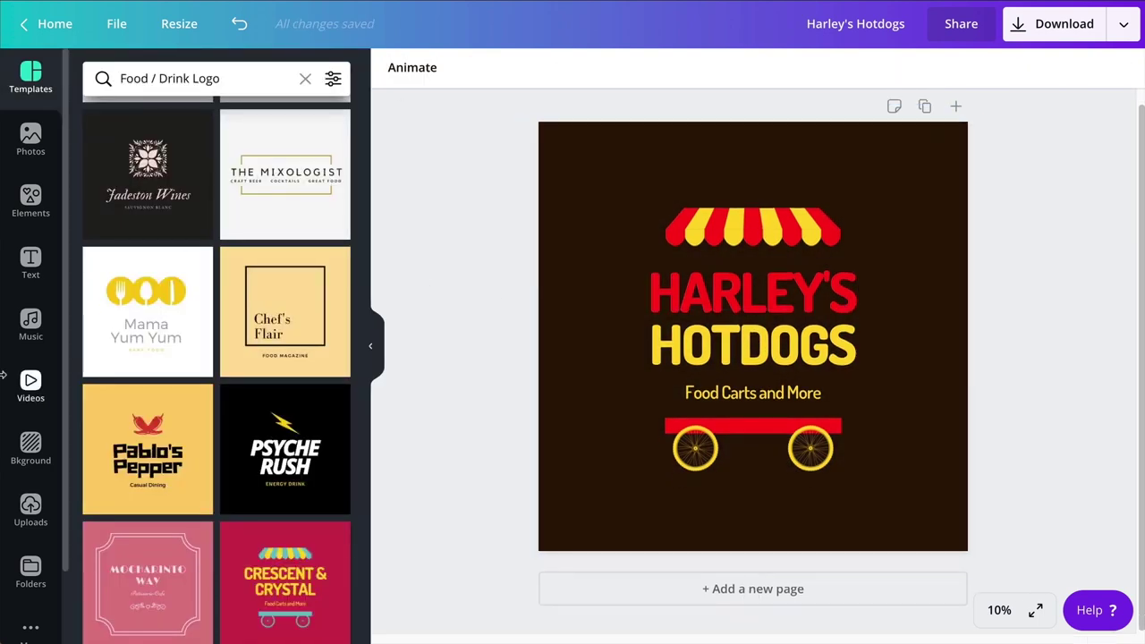
- Open the list of additional Canva apps and look through the Apps and Integrations section
left_click(30, 629)
scroll(148, 349, "down", 3)
scroll(148, 349, "down", 5)
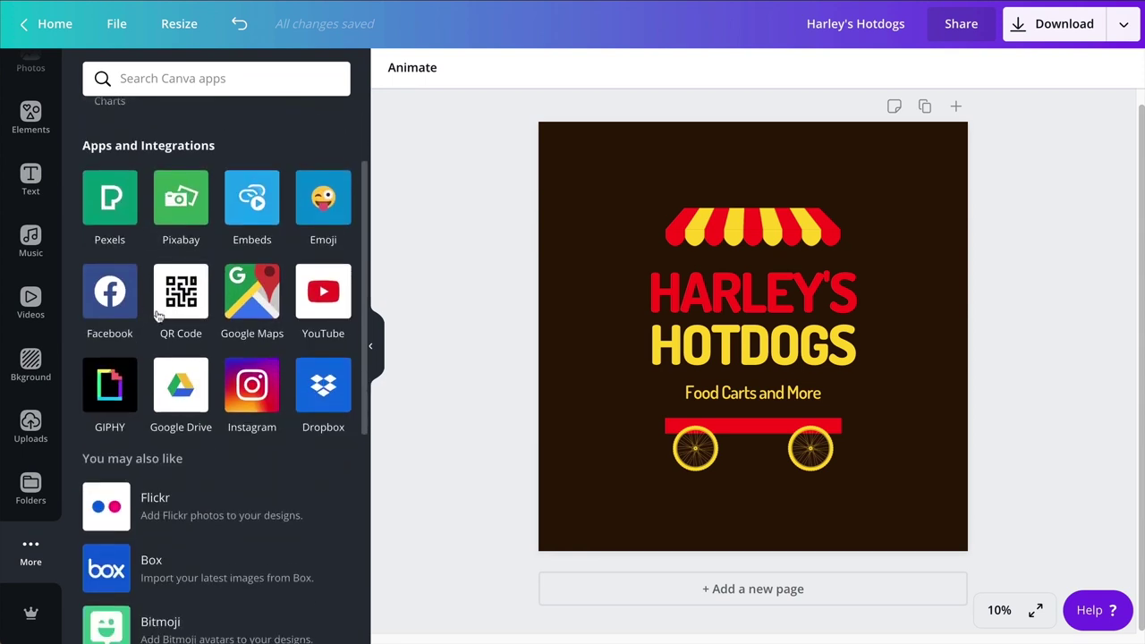
- Open the logo in Smartmockups and examine its previews on phone cases, books, posters and building signs
left_click(220, 422)
left_click(215, 583)
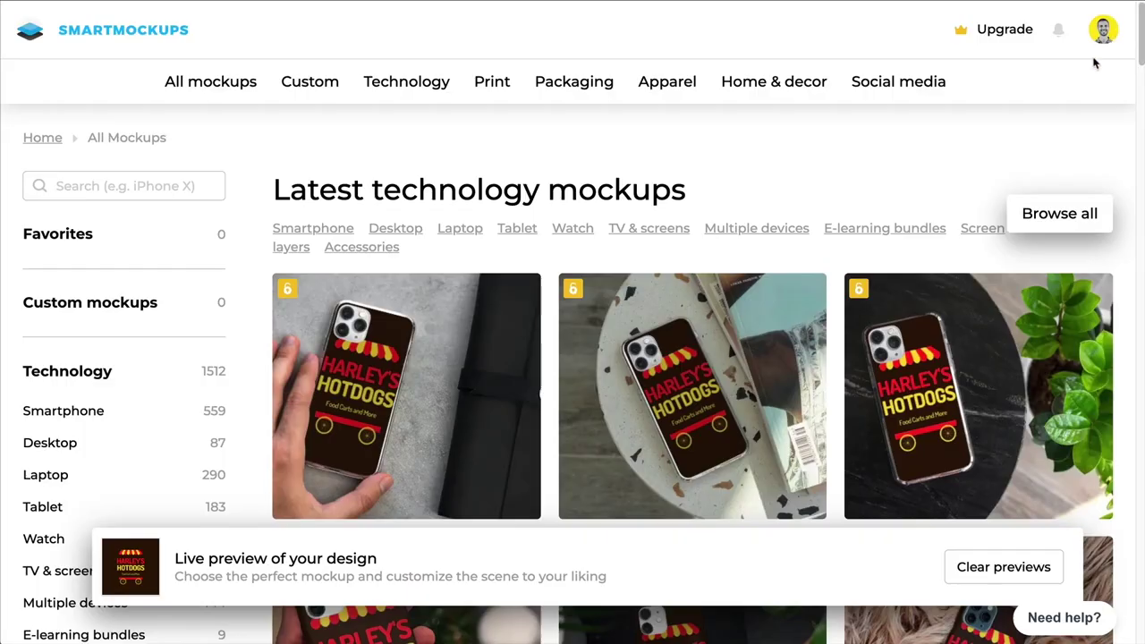
scroll(955, 244, "down", 20)
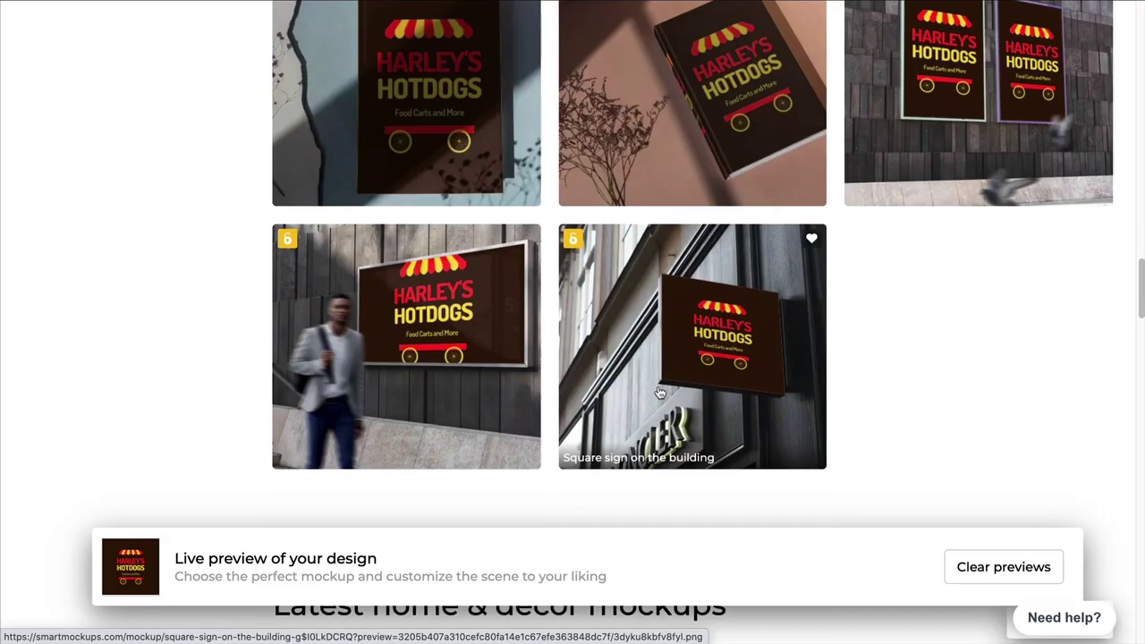
scroll(768, 289, "up", 20)
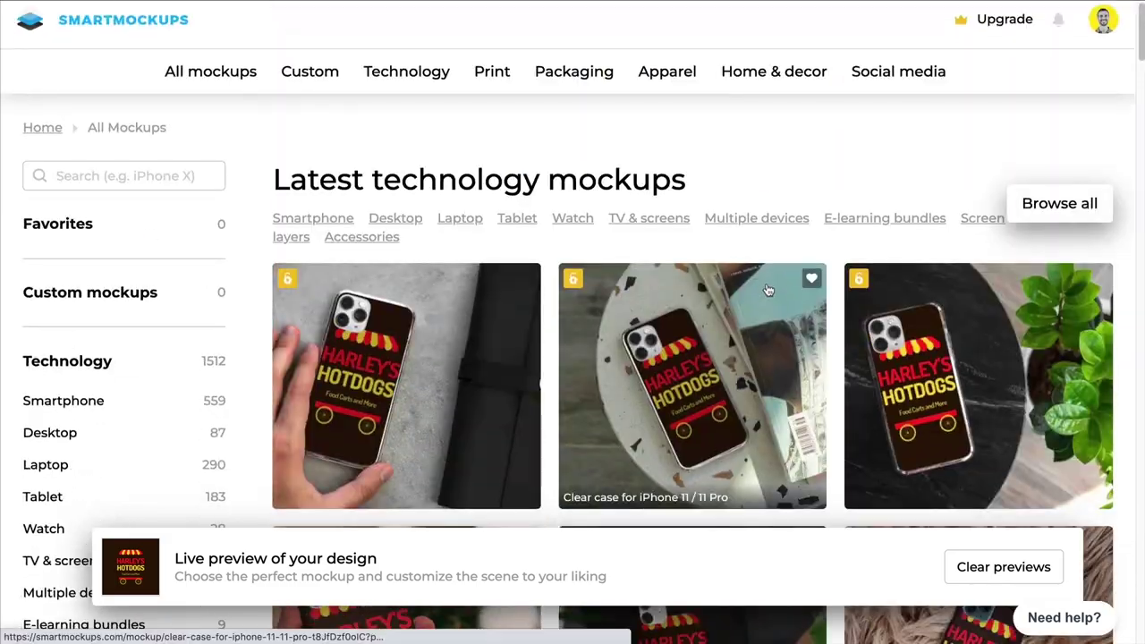
scroll(768, 289, "down", 2)
scroll(768, 289, "up", 2)
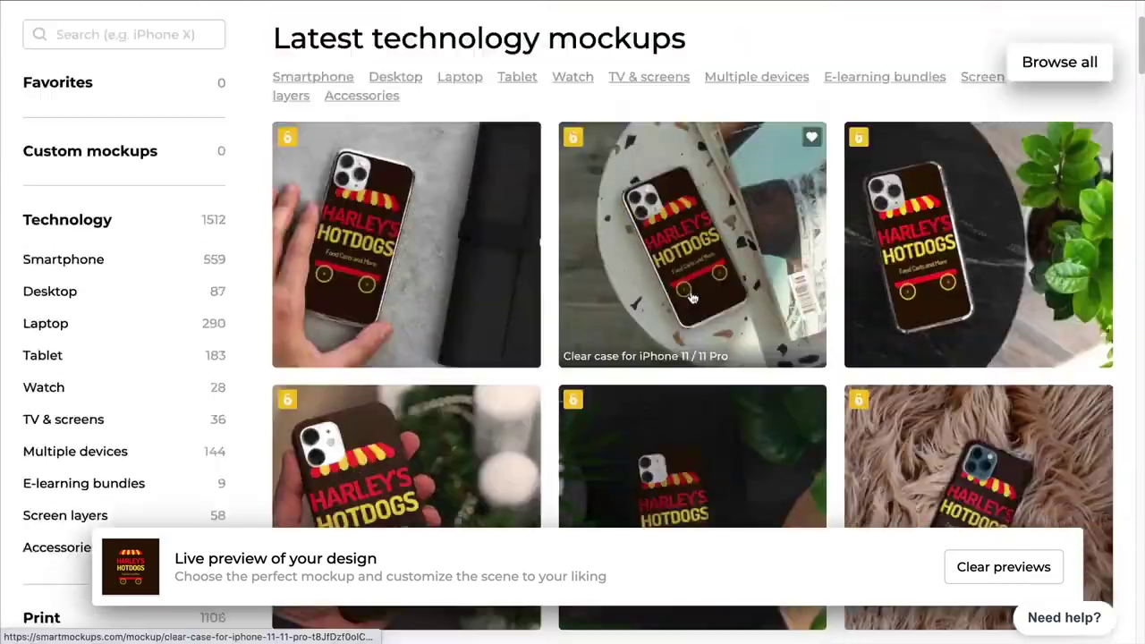
scroll(406, 355, "down", 5)
- Apply the yellow "Sound Perception" band logo template to the blank Canva logo design
scroll(405, 356, "down", 3)
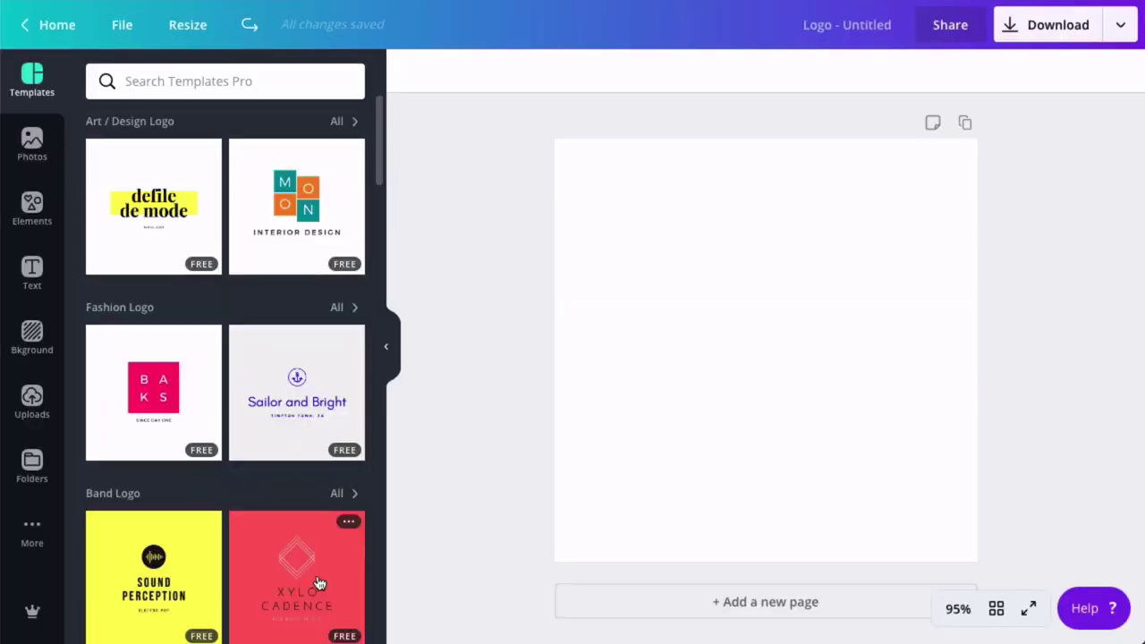
scroll(154, 295, "down", 3)
left_click(143, 295)
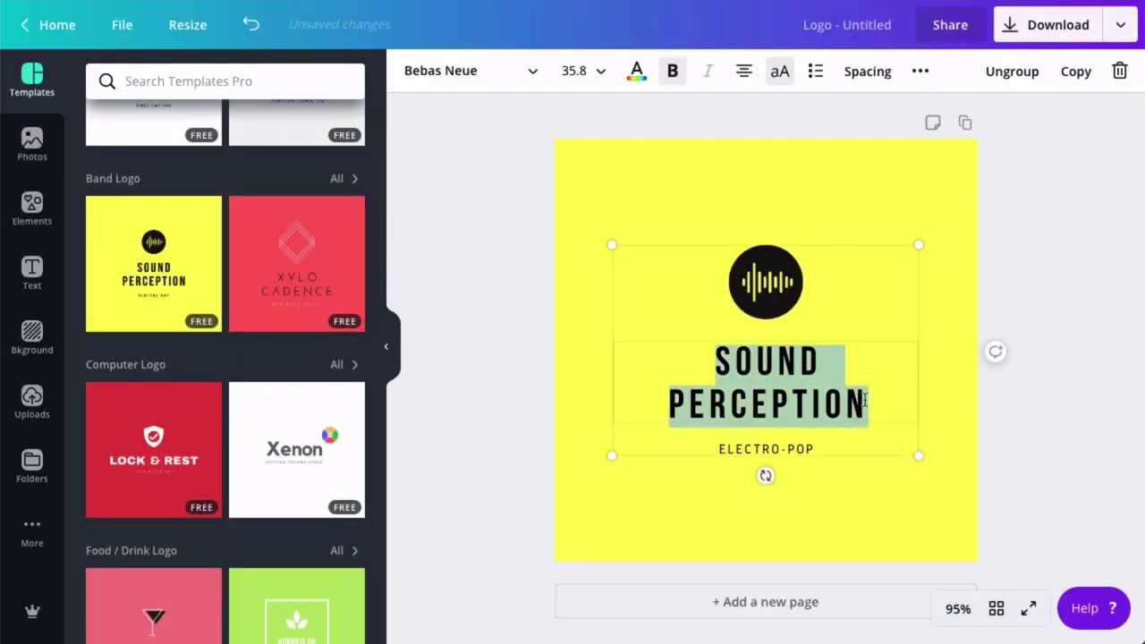
- Replace the logo's title with "CO. BRAND FESTIVAL" and delete the yellow background
type("CO. BRAND FESTIVAL")
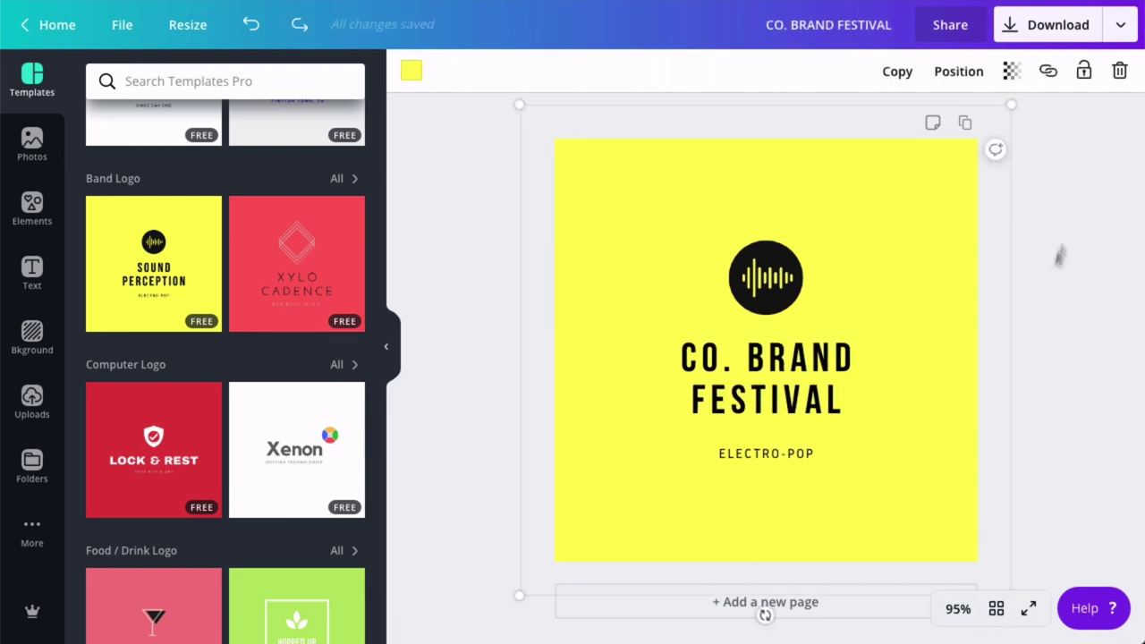
left_click(1118, 75)
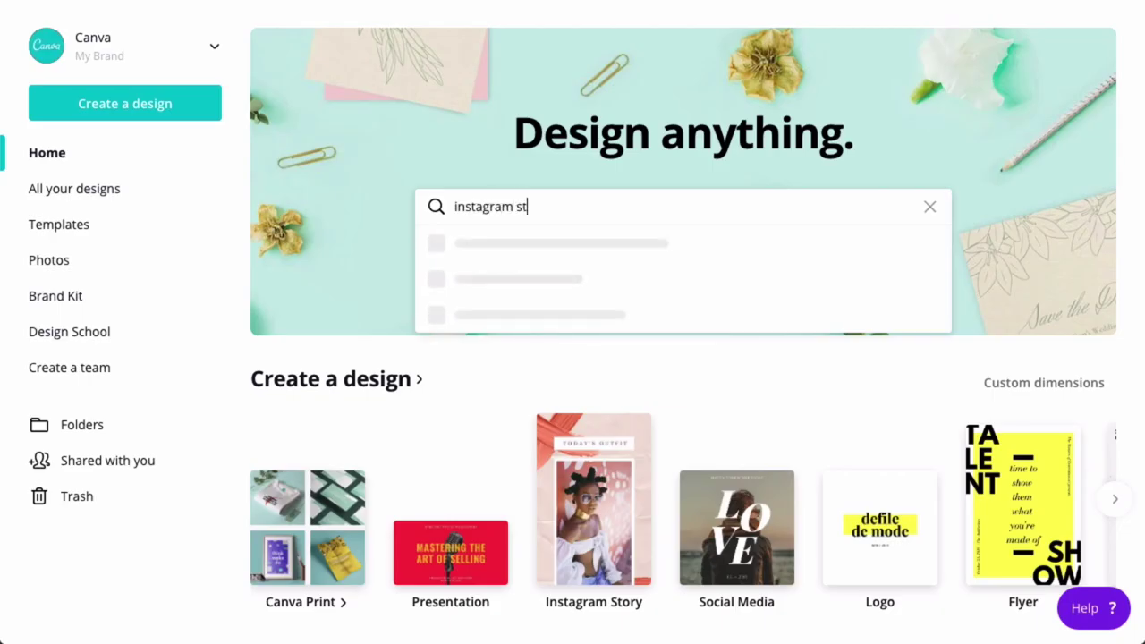
- Create an Instagram Story design and apply the "Travel Often" page of the minimalist Salmon Pastel Modern template
type("ory")
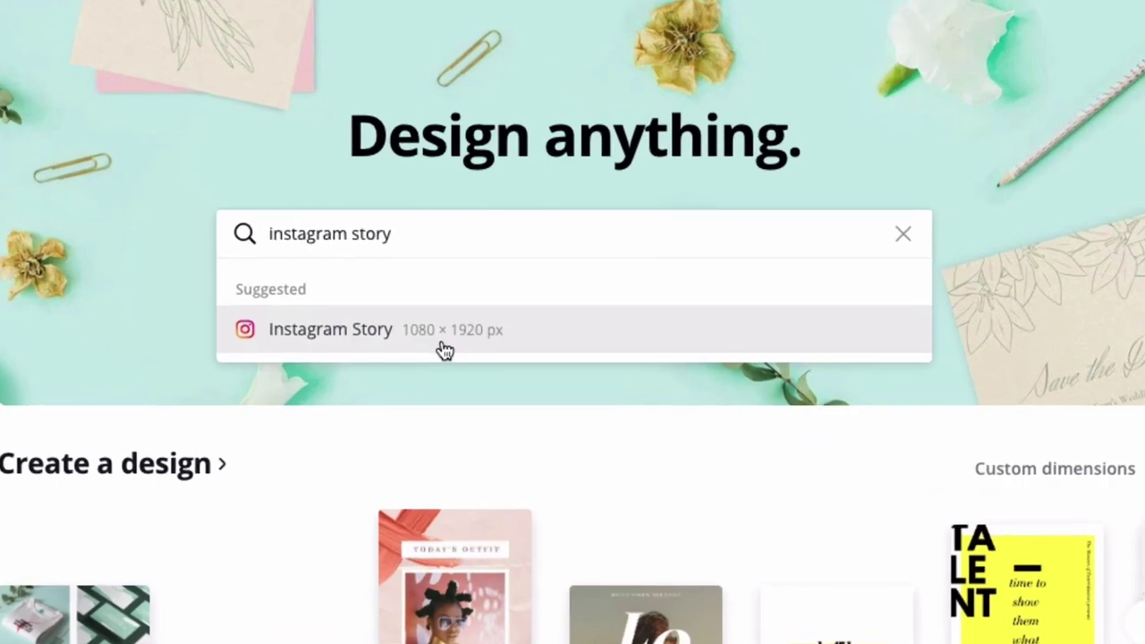
left_click(580, 283)
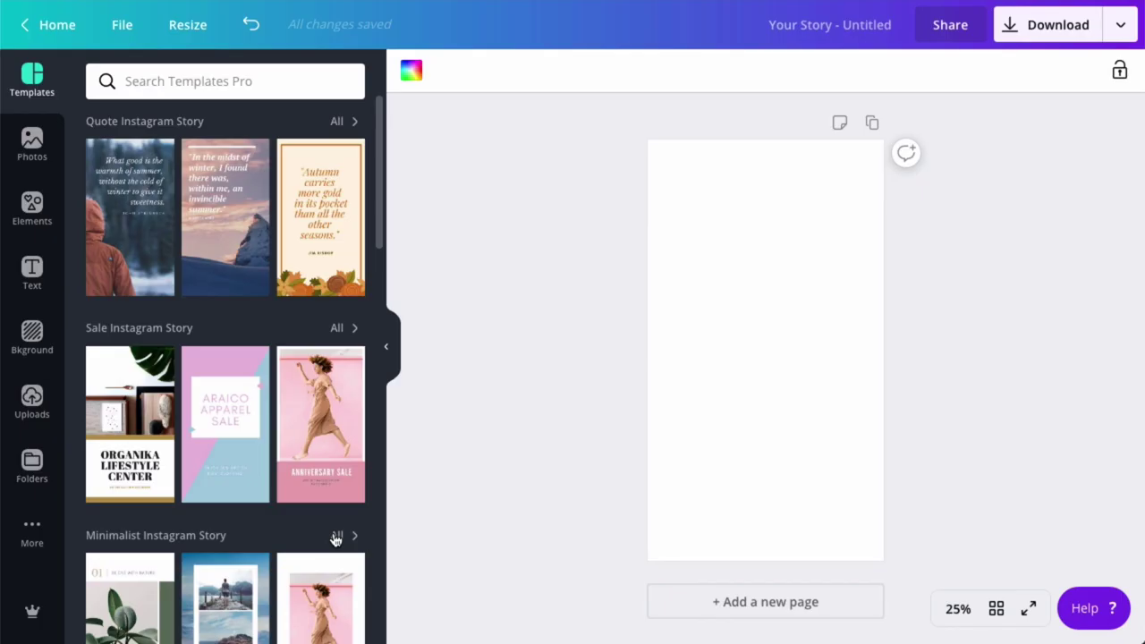
left_click(336, 536)
scroll(327, 276, "down", 10)
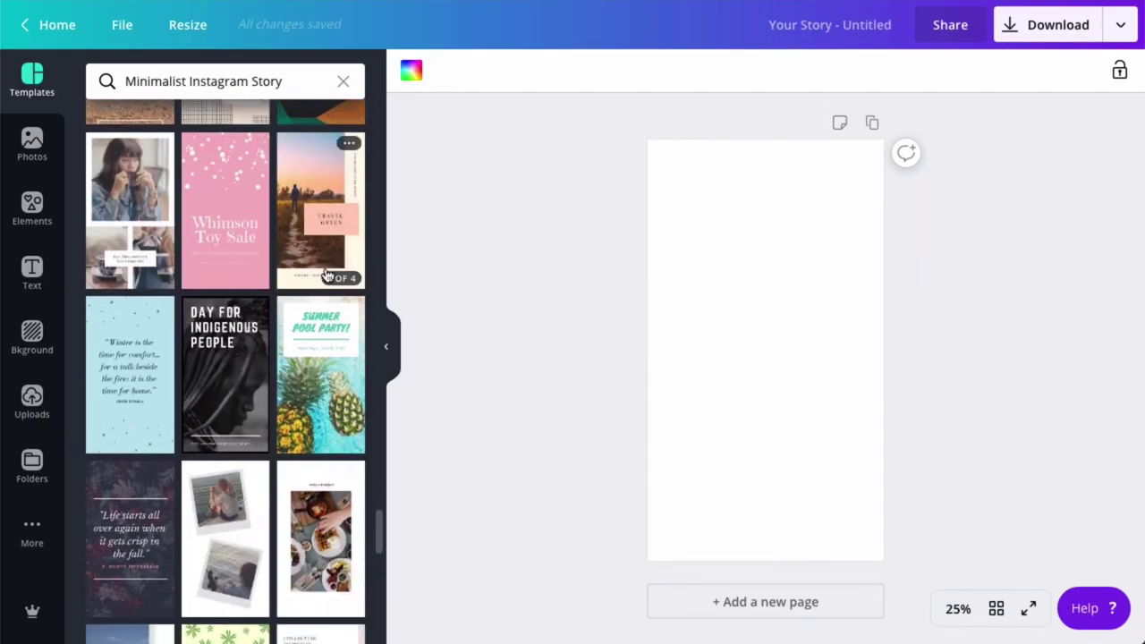
left_click(327, 275)
left_click(114, 263)
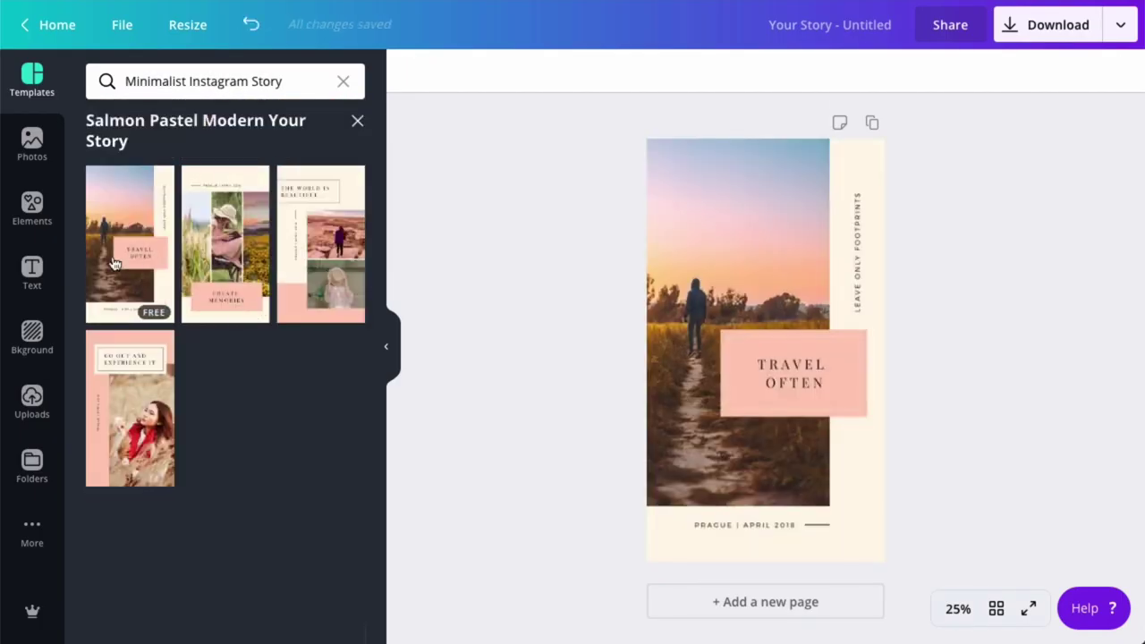
- Upload "Canva - Brown and Black Japanese House.jpg" and place it in the story's main photo frame
left_click(36, 400)
left_click(210, 83)
left_click(465, 38)
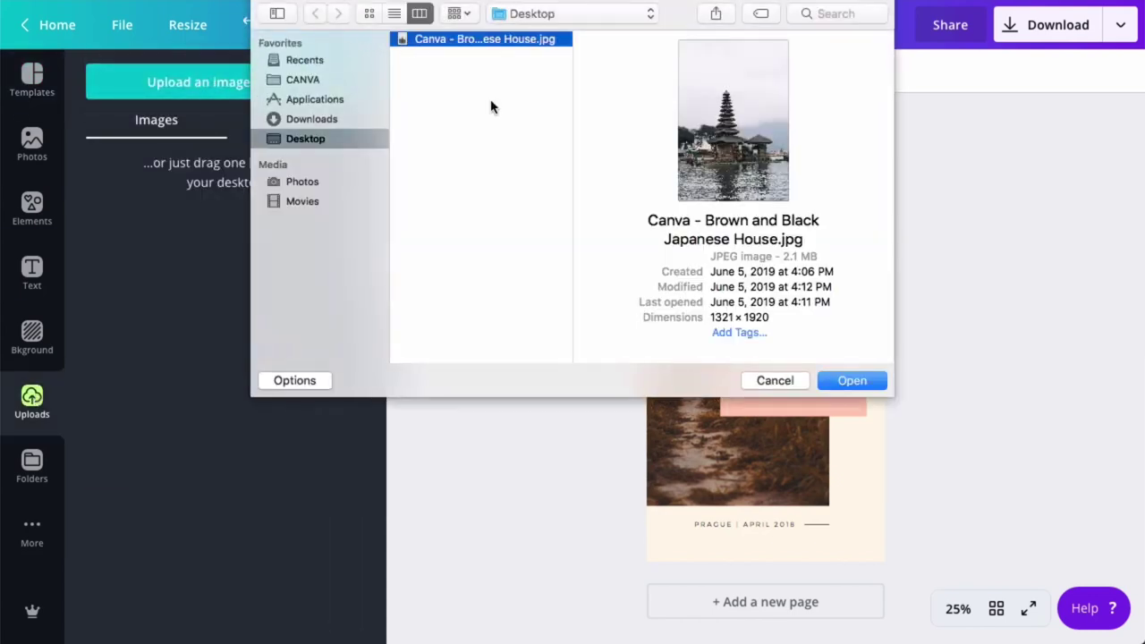
left_click(823, 383)
left_click_drag(143, 235, 814, 224)
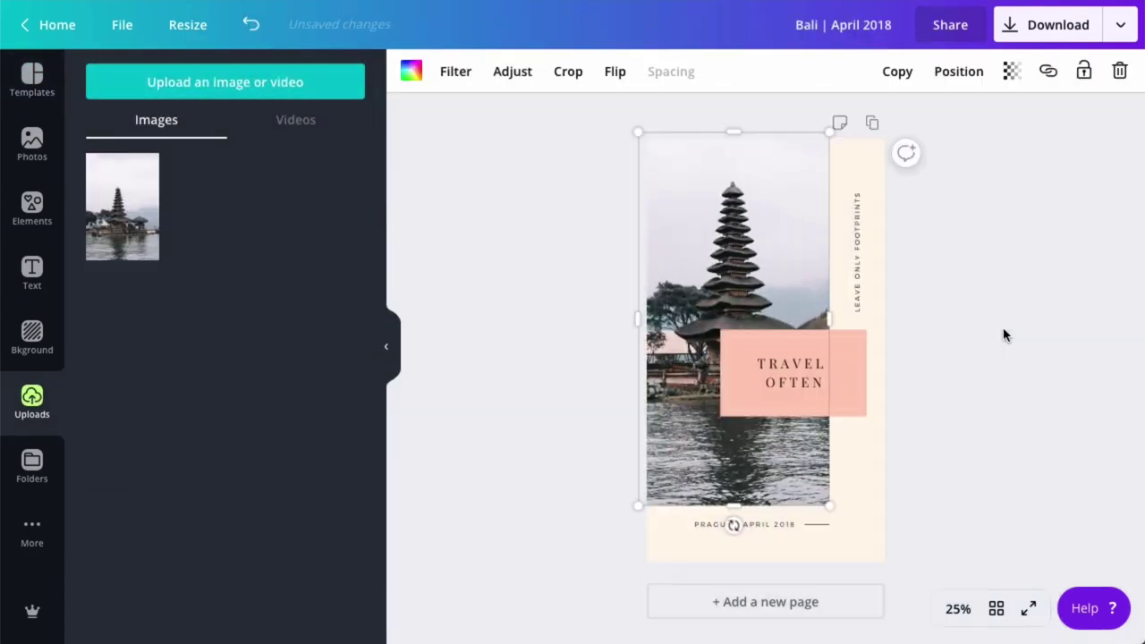
left_click_drag(845, 370, 856, 439)
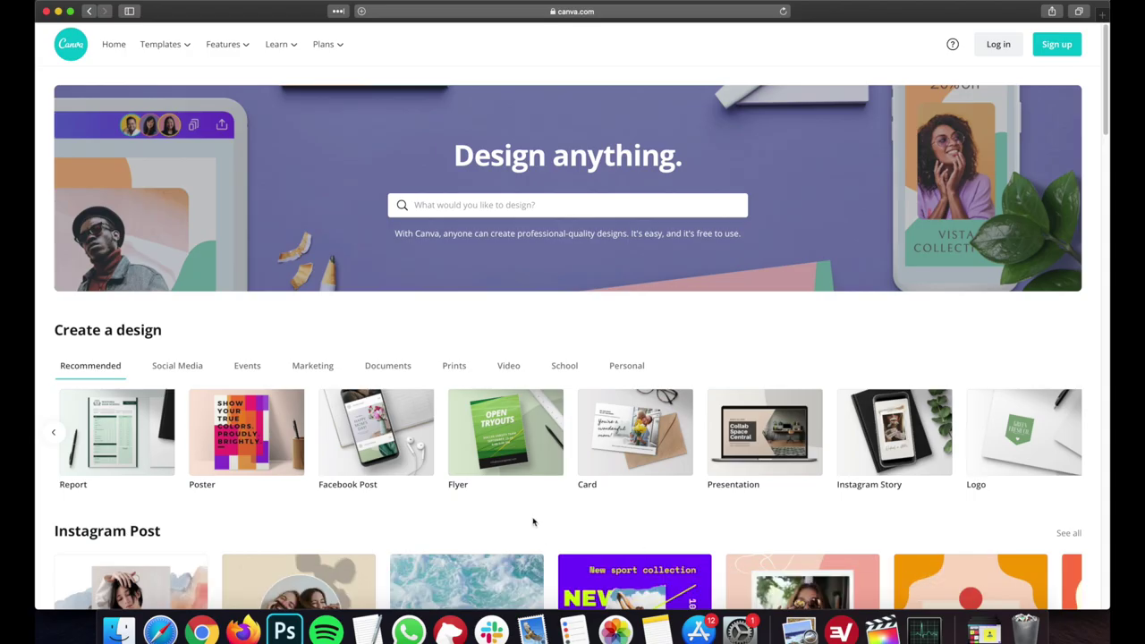
- Look through the design types offered under Recommended, Social Media, Events, Marketing and Documents on Canva's homepage
scroll(534, 522, "down", 2)
left_click(53, 336)
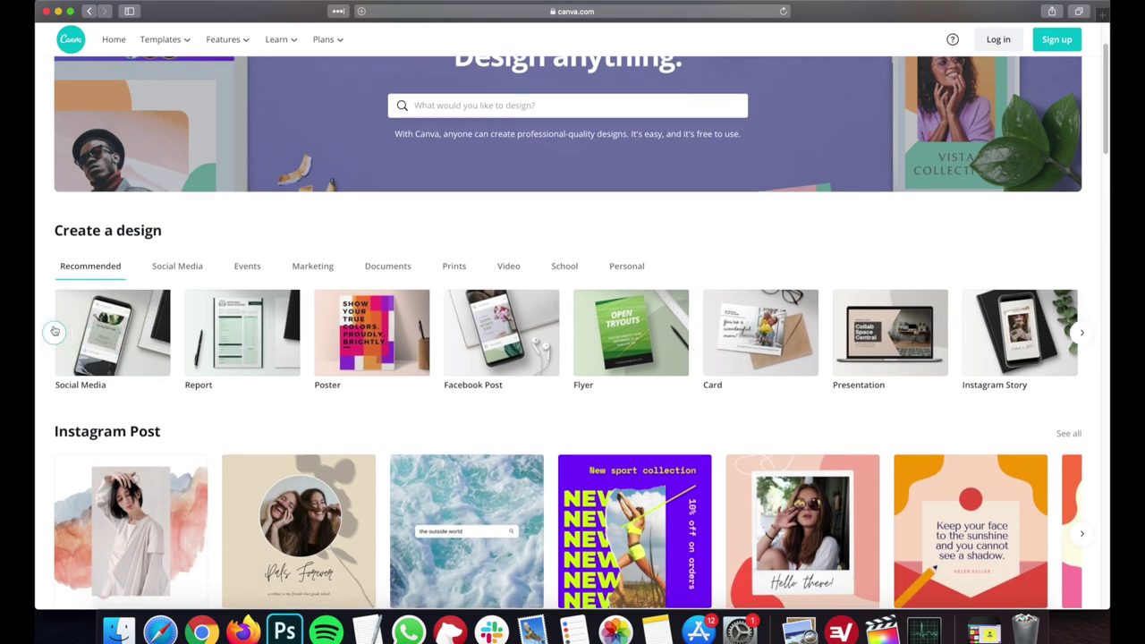
left_click(164, 273)
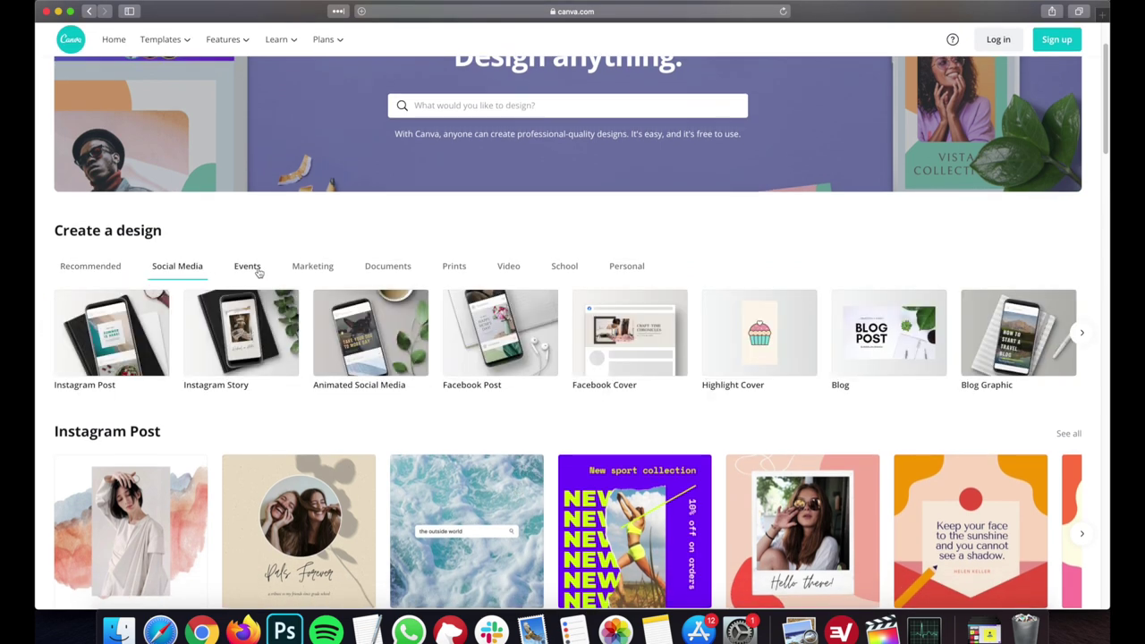
left_click(255, 270)
left_click(310, 271)
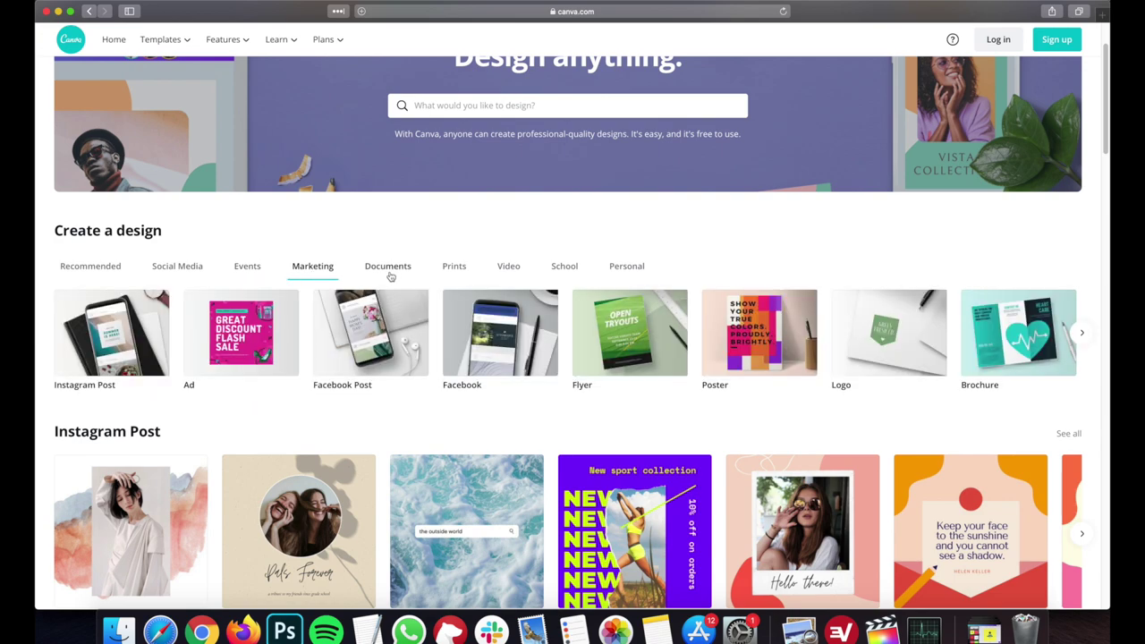
left_click(390, 273)
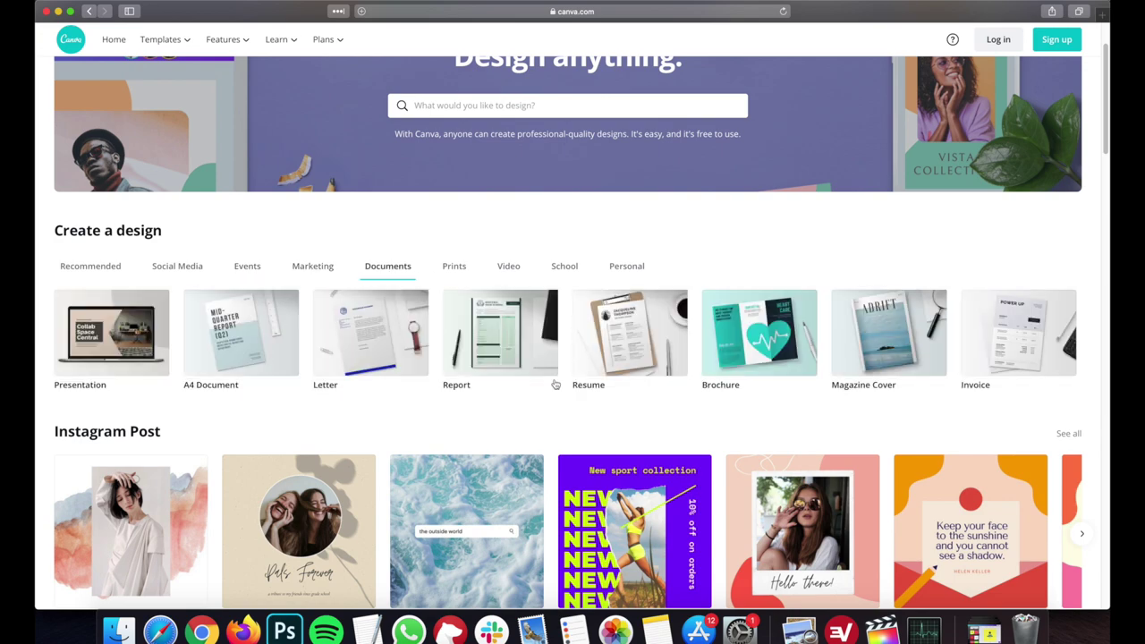
- Examine the homepage's template galleries, from social media posts, reports and flyers to cards and logos
scroll(555, 384, "down", 10)
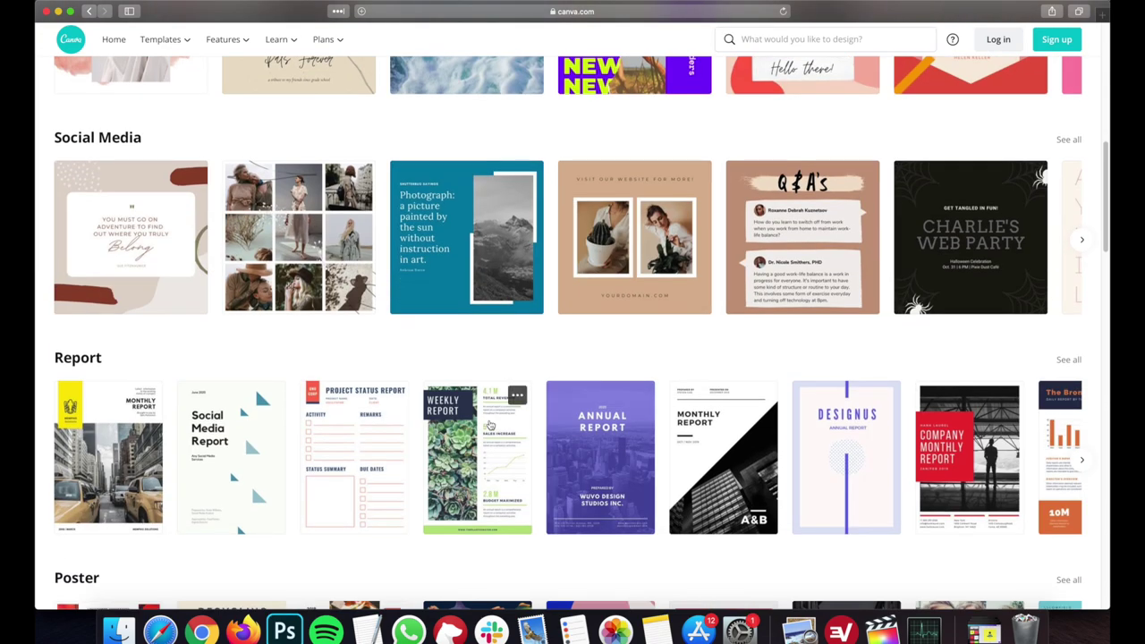
scroll(489, 426, "down", 4)
scroll(490, 426, "down", 5)
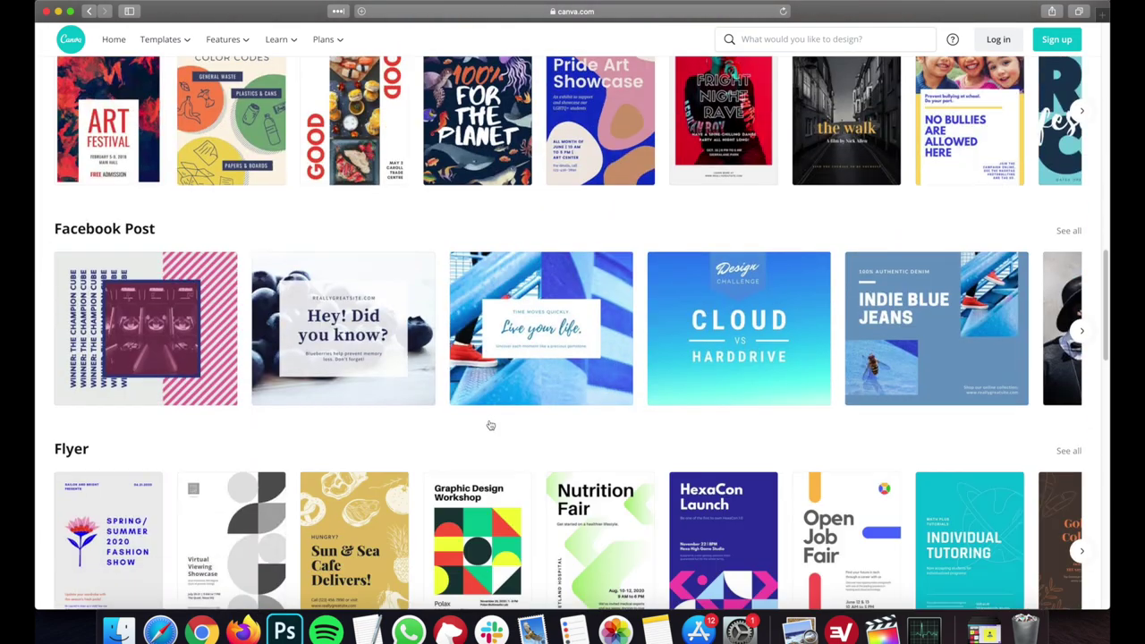
scroll(489, 424, "down", 5)
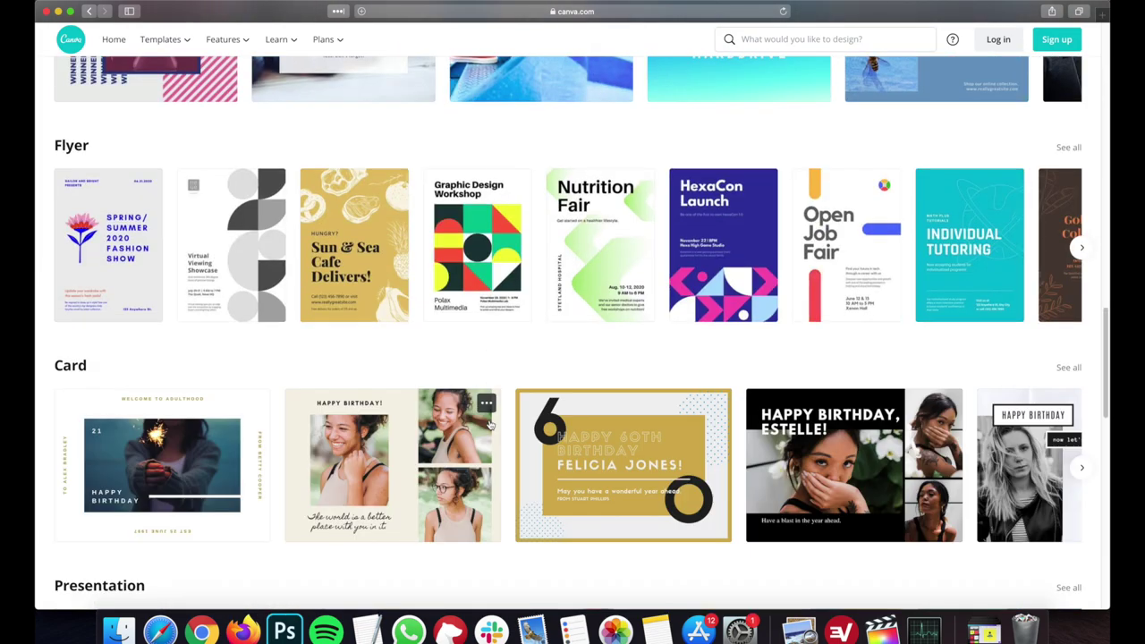
scroll(489, 426, "down", 14)
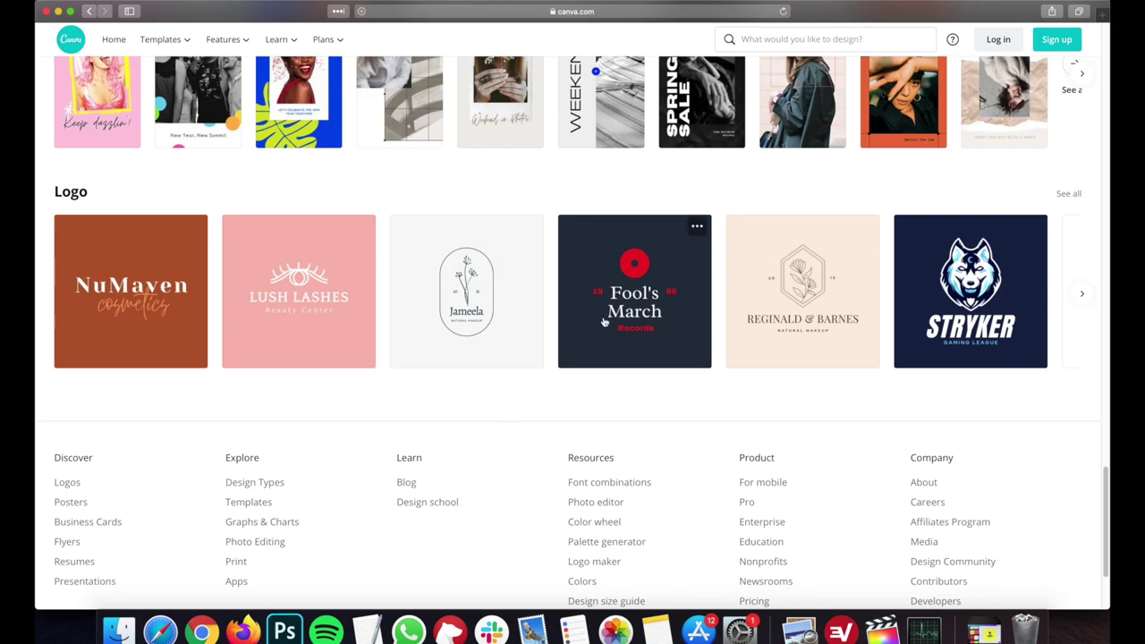
scroll(609, 315, "up", 20)
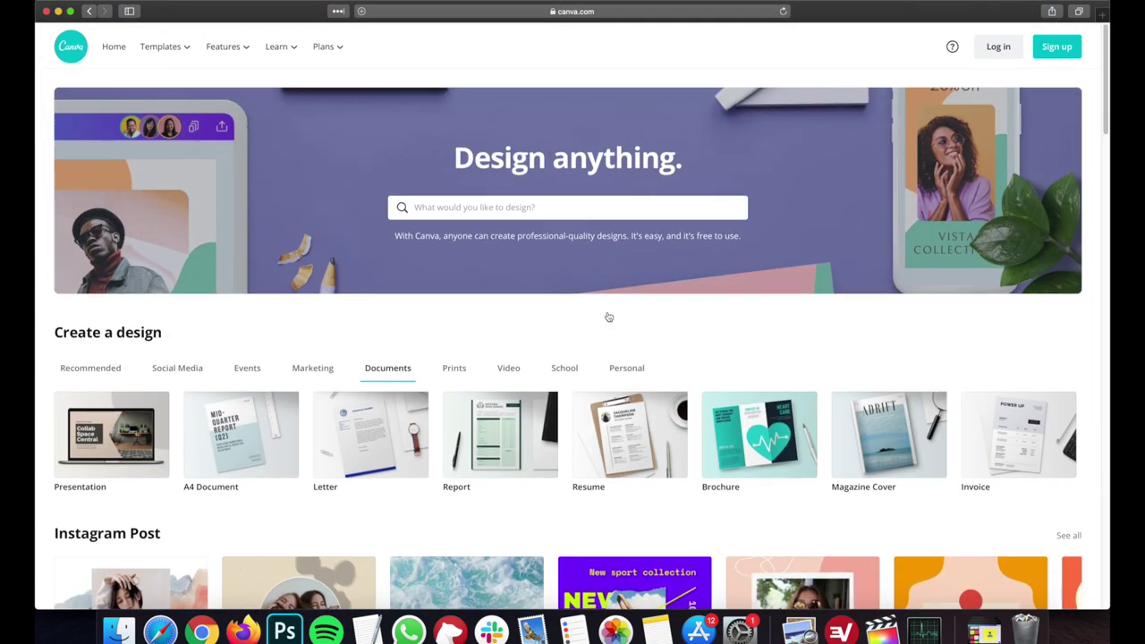
scroll(609, 317, "down", 1)
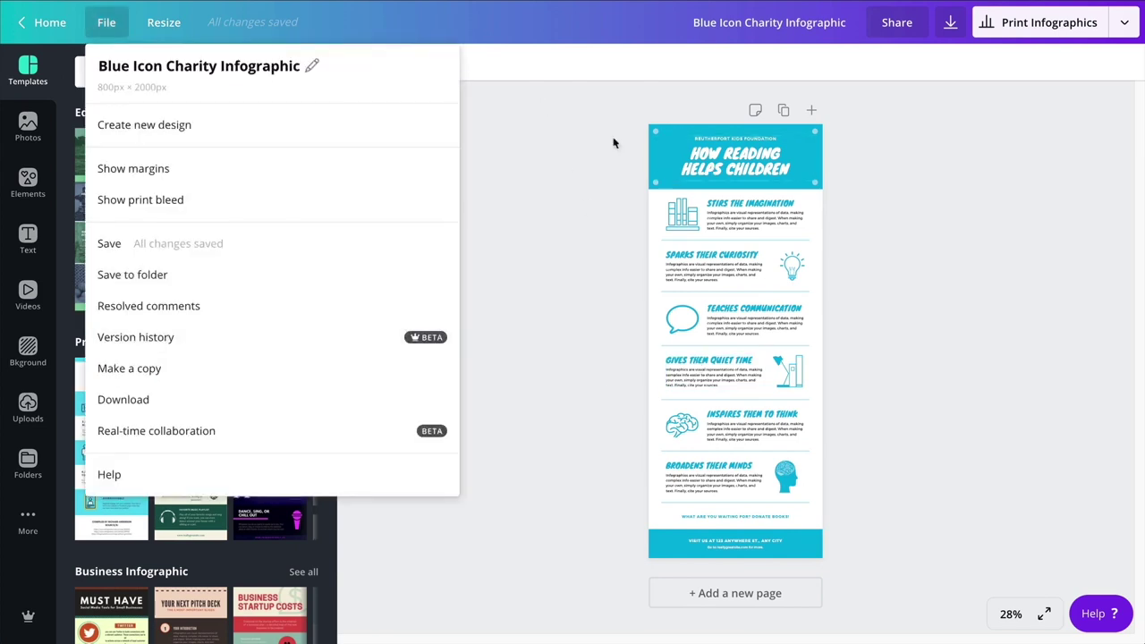
- Check the page dimensions of the Blue Icon Charity Infographic and select all its elements
left_click(115, 24)
left_click(116, 24)
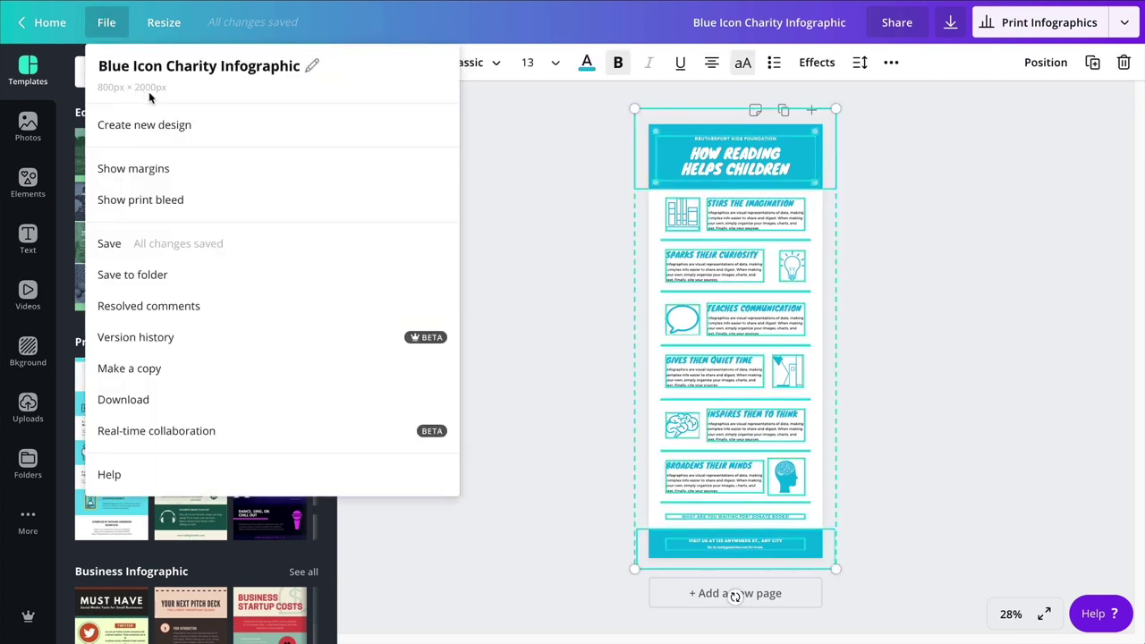
left_click(547, 205)
left_click_drag(657, 115, 596, 369)
- Find the "twitter" formats and make a copy of the infographic resized to Twitter Post, 1024 × 512 px
left_click(164, 22)
scroll(242, 296, "down", 3)
type("twitter")
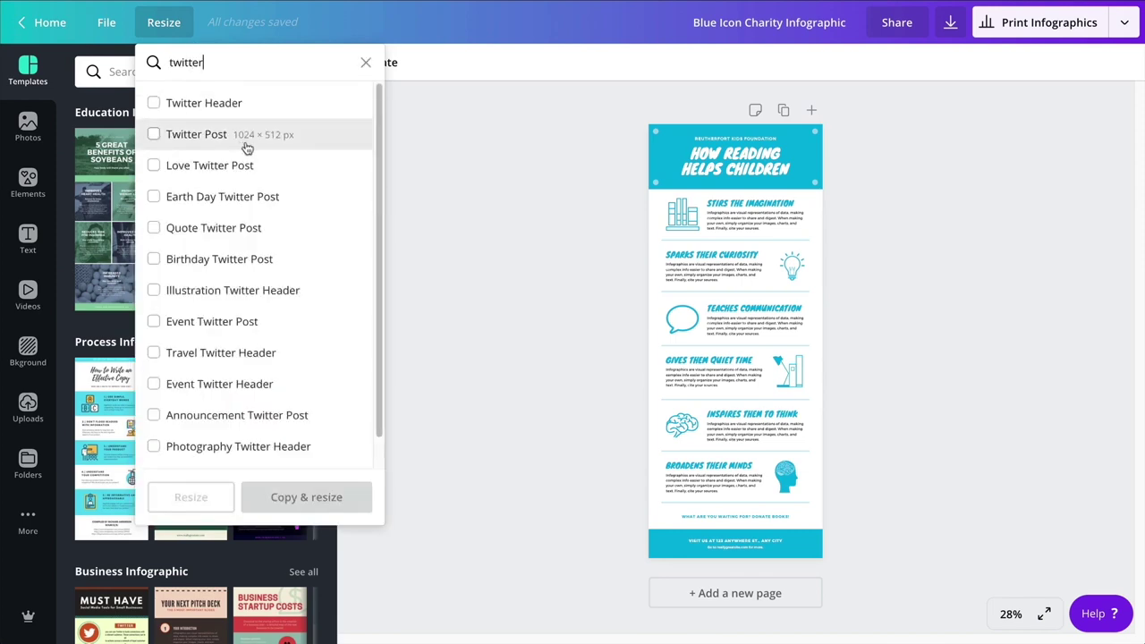
left_click(244, 139)
left_click(284, 506)
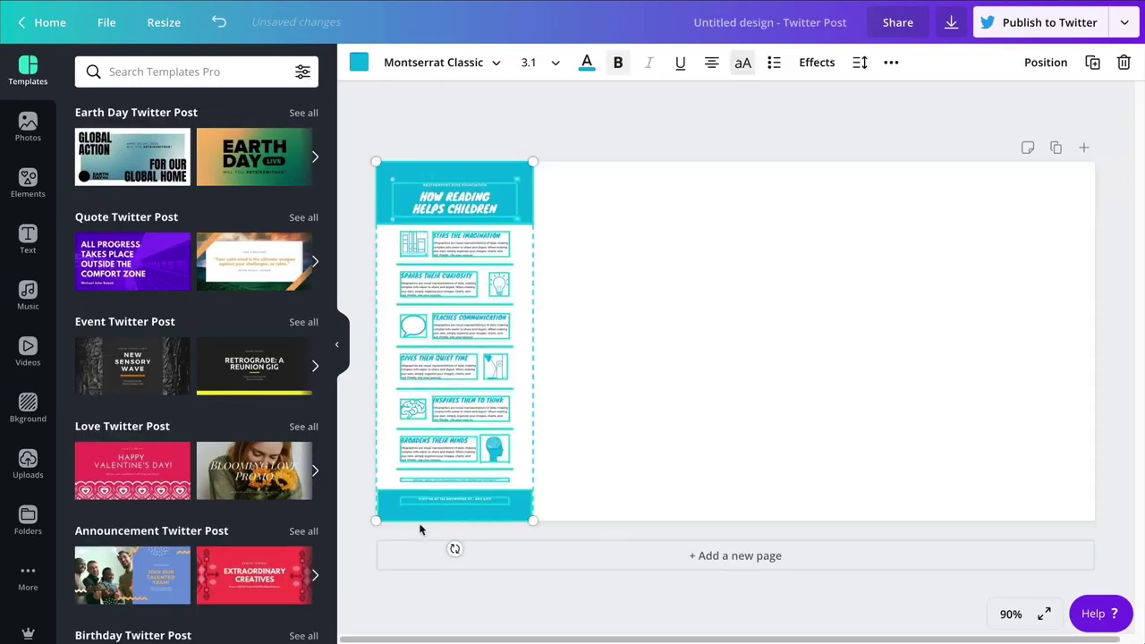
- Move the whole infographic content to the centre of the Twitter post page
left_click_drag(421, 527, 736, 547)
key("Escape")
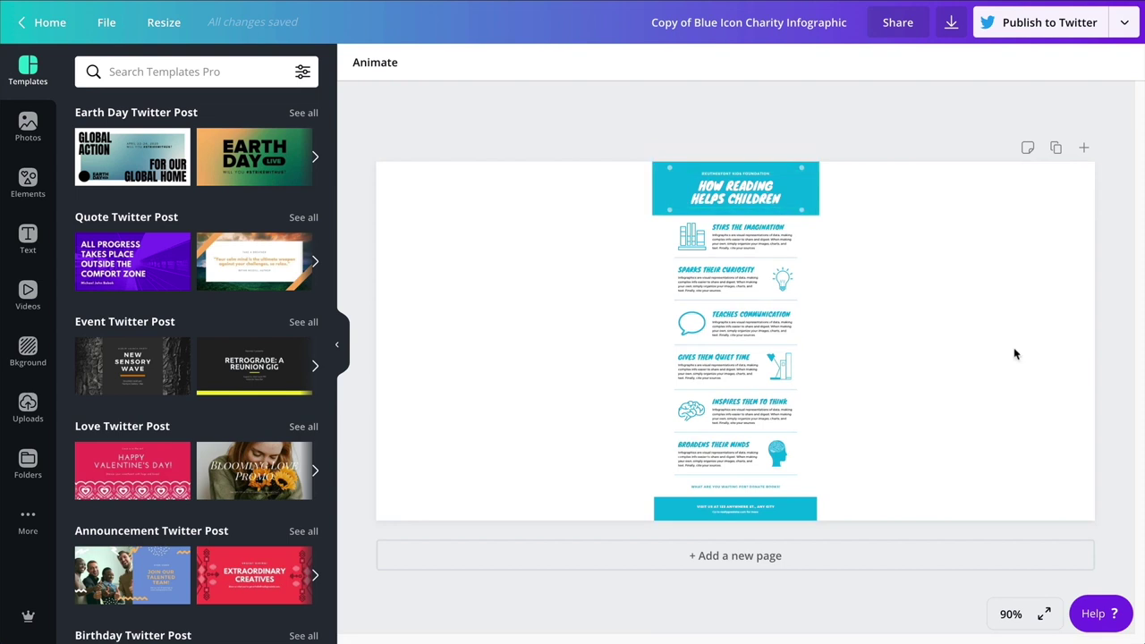
left_click(1015, 353)
- Stretch the blue header banner in both directions to span the full width of the page
left_click(662, 192)
left_click_drag(654, 189, 376, 189)
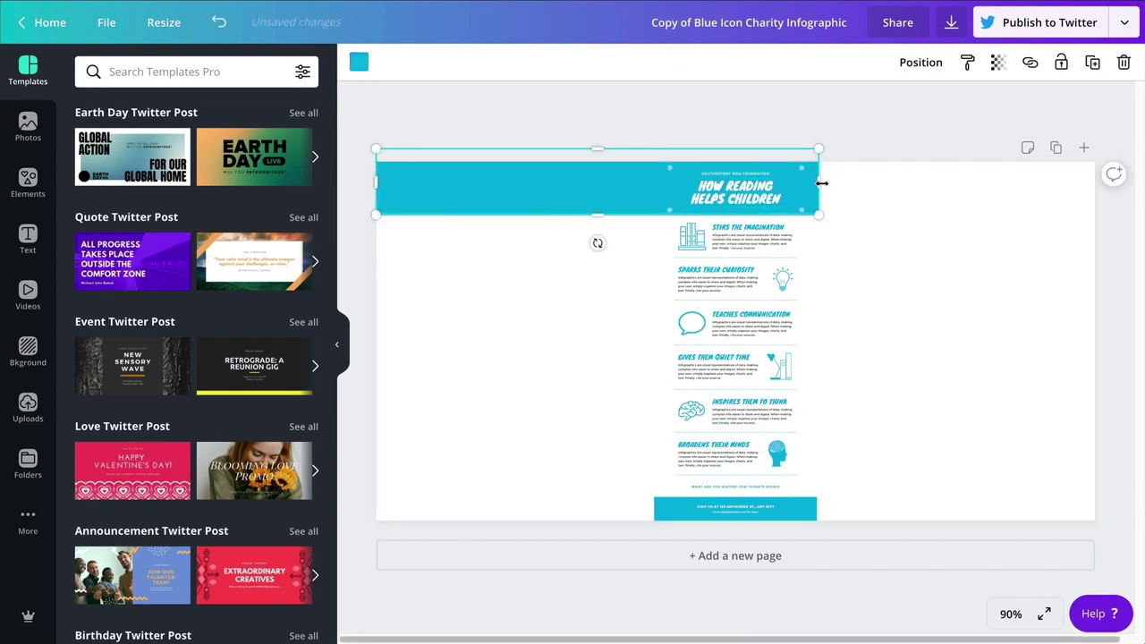
left_click_drag(821, 186, 1095, 186)
key("Escape")
- Delete all the infographic's sections below the header, including the icons, texts and blue footer
left_click_drag(644, 230, 526, 387)
key("Delete")
left_click_drag(576, 264, 860, 521)
key("Delete")
- Widen the text box of the "How Reading Helps Children" title toward the left side of the header banner
left_click(736, 192)
left_click(944, 64)
left_click(736, 193)
left_click_drag(670, 194, 518, 194)
left_click(769, 334)
left_click(660, 194)
- Set the title's font size to 42 and extend its text box further toward the banner's left edge
left_click(524, 62)
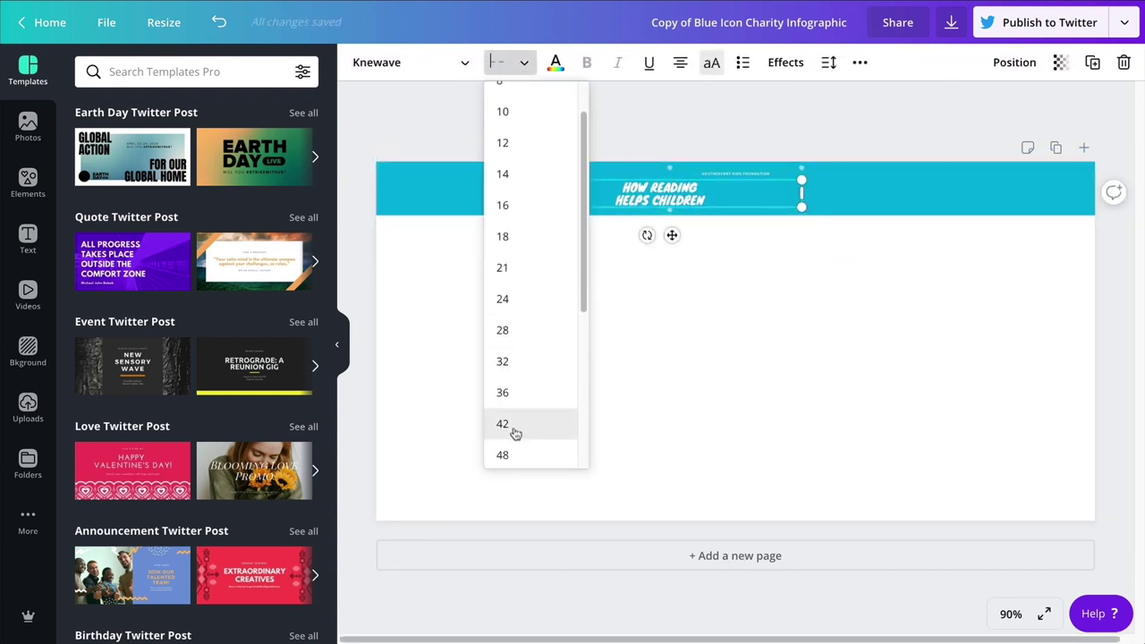
left_click(503, 421)
left_click_drag(513, 194, 411, 194)
left_click(731, 169)
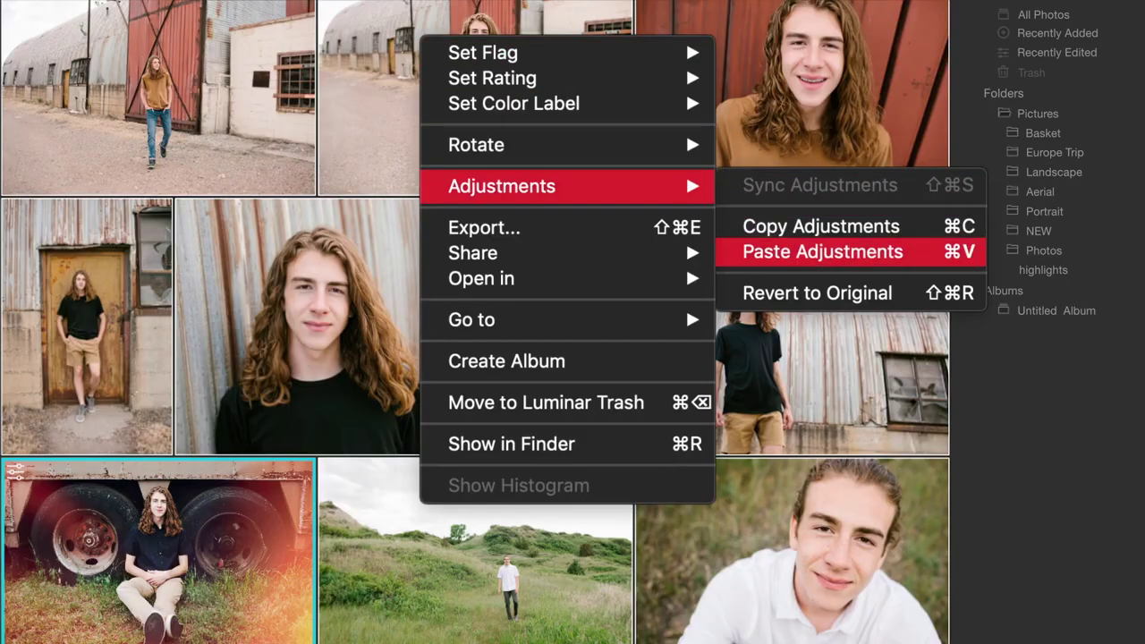
- Switch to Luminar and paste the copied adjustments onto a photo in the portrait gallery
left_click(822, 251)
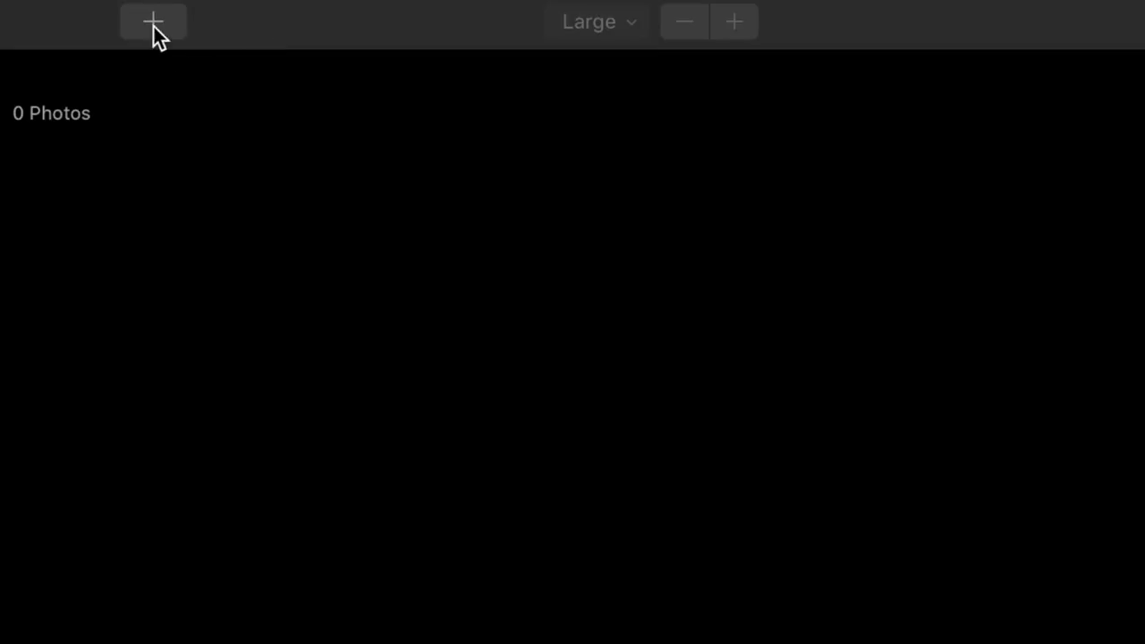
- Start adding photos to the empty Luminar library and browse the travel folder's photos
left_click(154, 27)
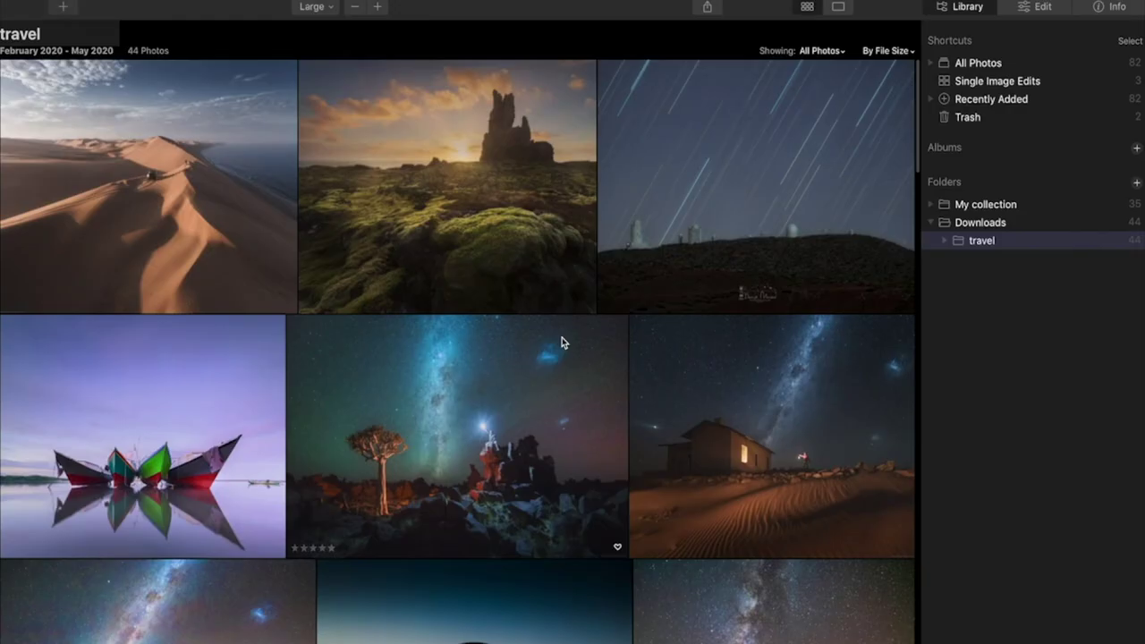
scroll(562, 338, "down", 3)
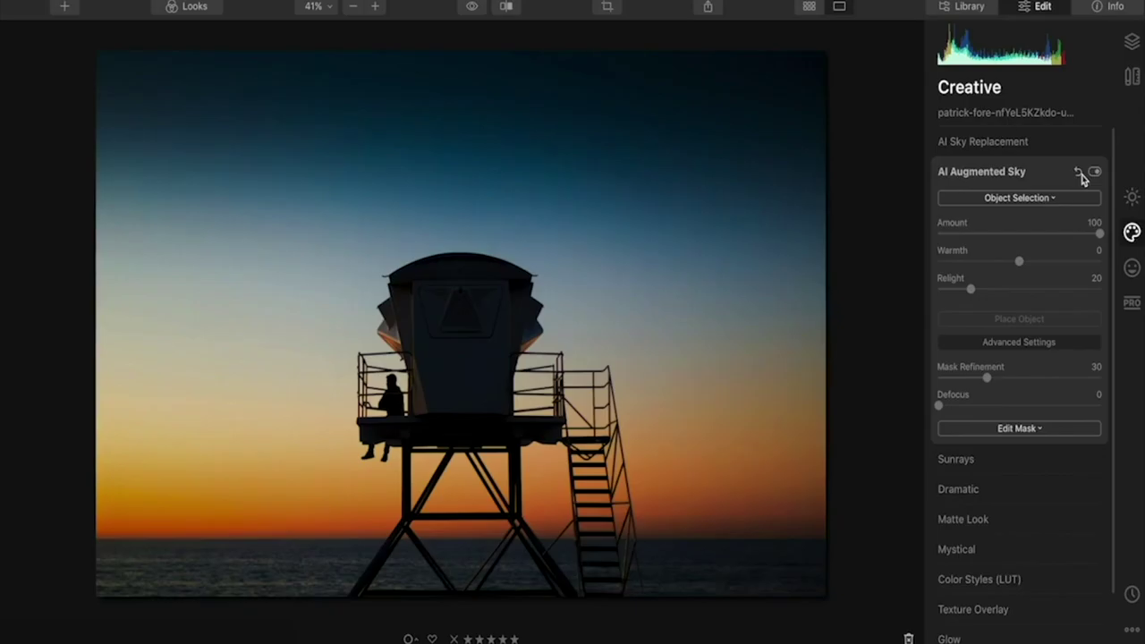
- Place the Moon 2 object in the lifeguard tower photo's sky with mask refinement 100 and rotate or reposition it behind the tower
left_click(1019, 198)
left_click(1000, 519)
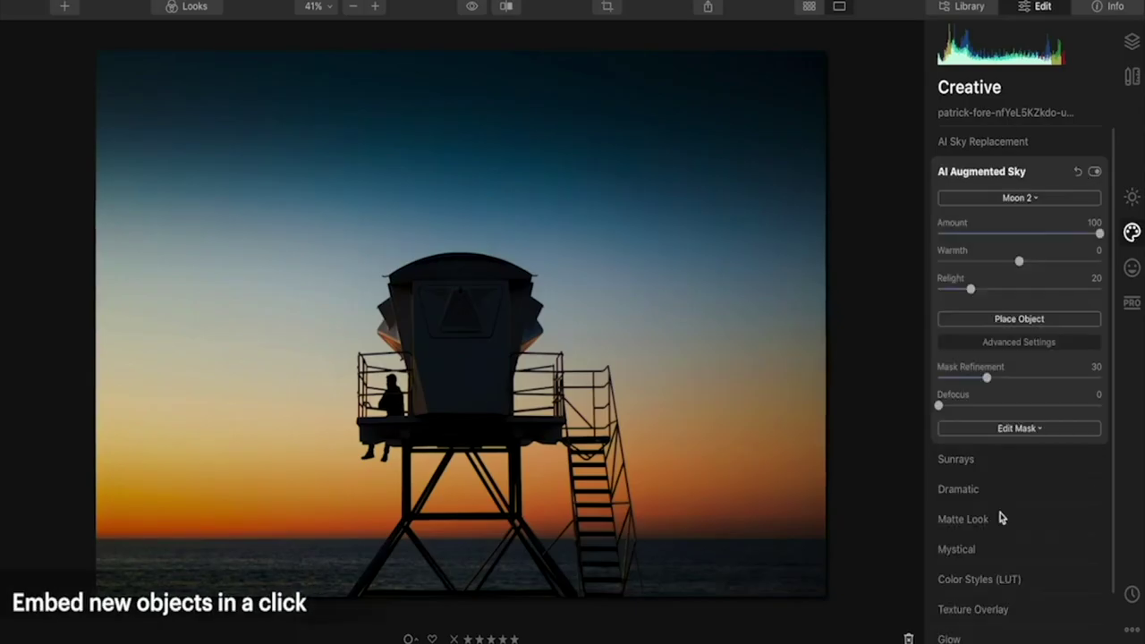
left_click_drag(986, 377, 1099, 377)
left_click(1019, 319)
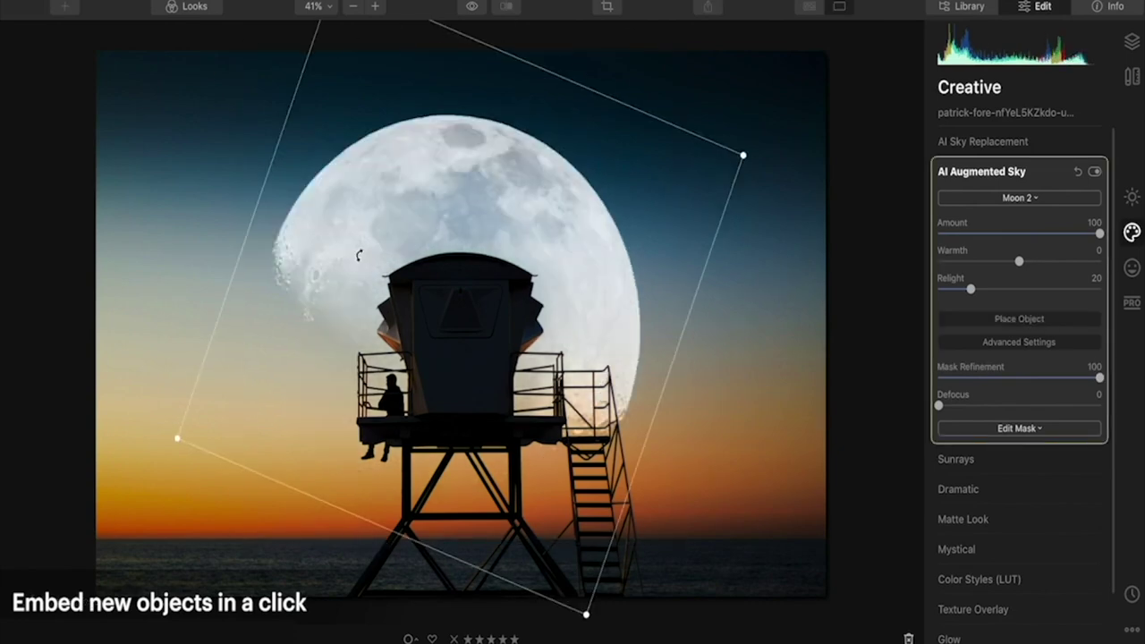
left_click_drag(358, 255, 644, 230)
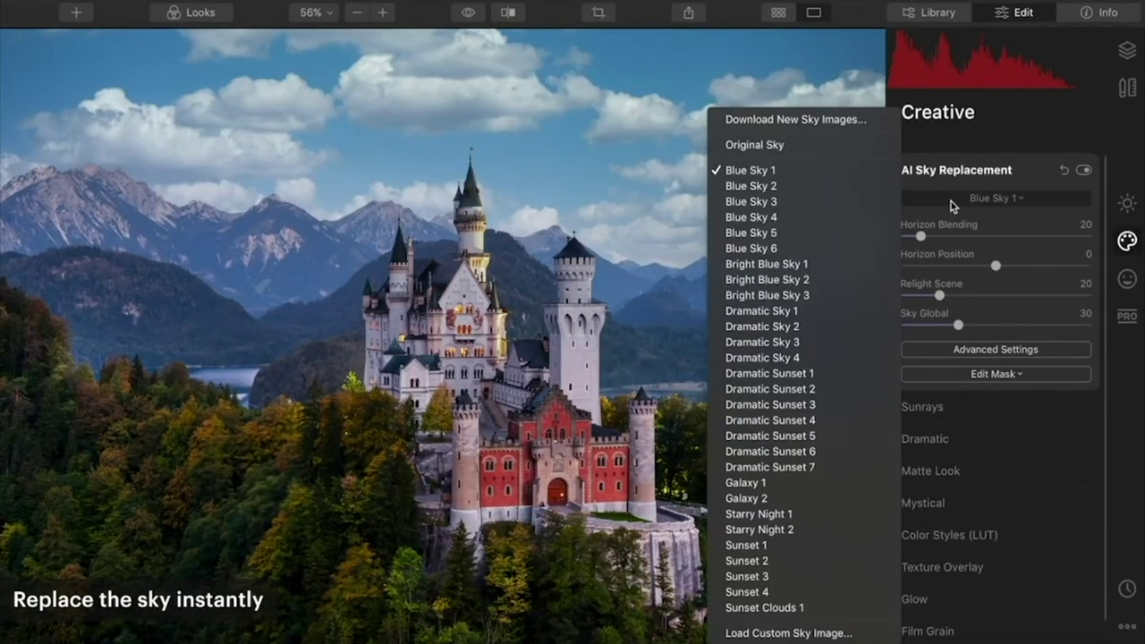
- Replace the castle photo's sky with Bright Blue Sky 1 and try two further sky presets
left_click(767, 264)
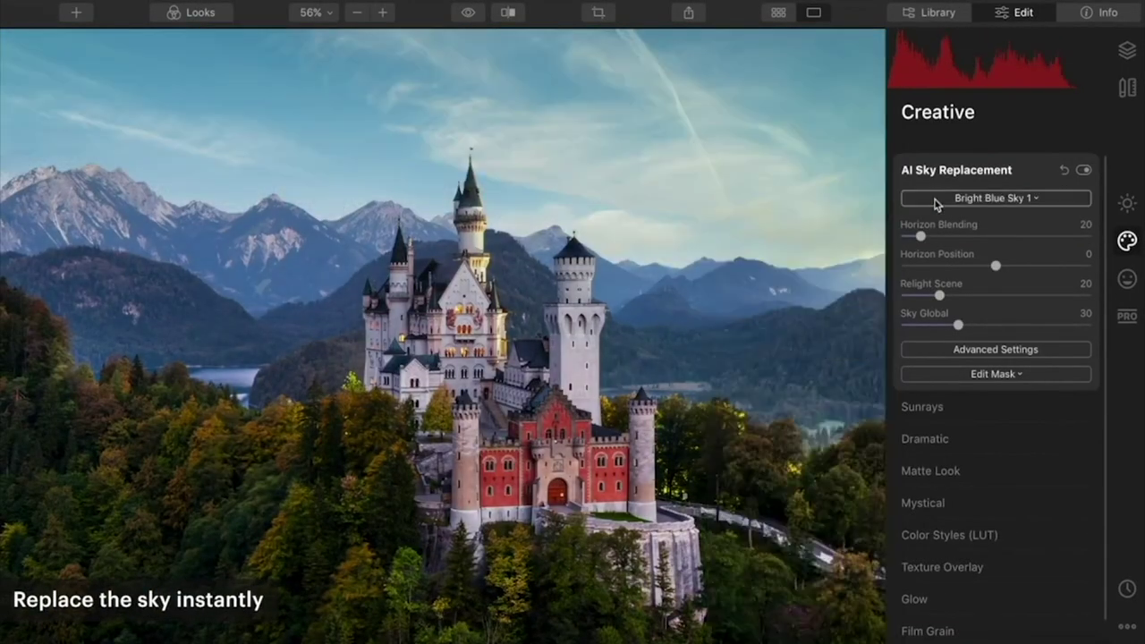
left_click(995, 197)
left_click(771, 405)
left_click(995, 197)
left_click(758, 513)
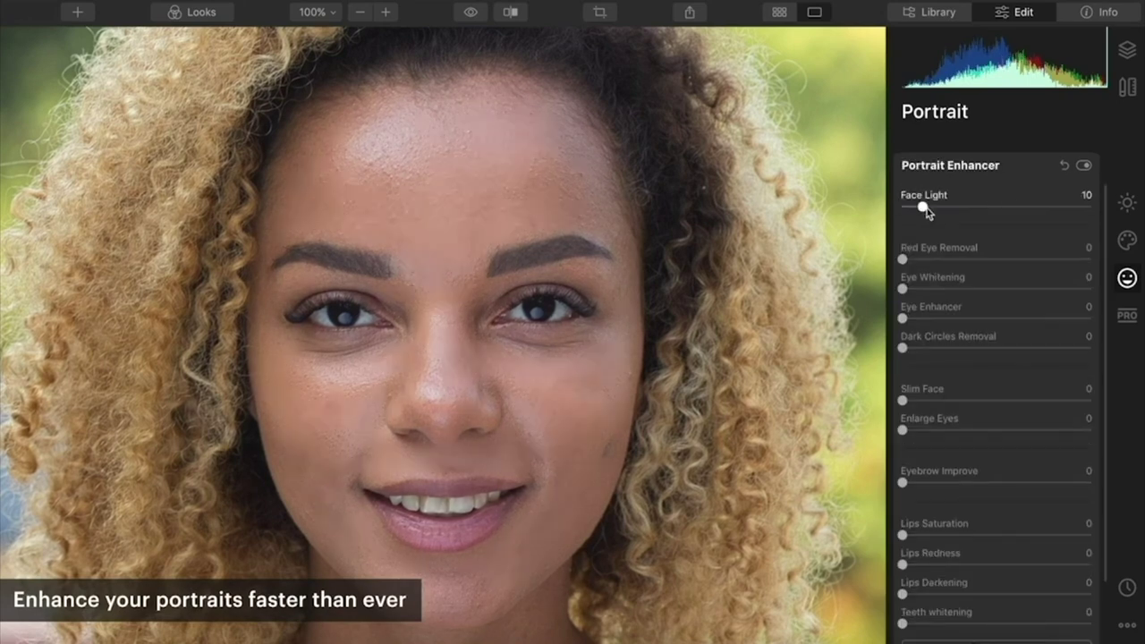
- Slightly enlarge the eyes in the curly-haired portrait and move the sunrays' sun center across the canopy of the forest photo
left_click_drag(901, 432, 915, 432)
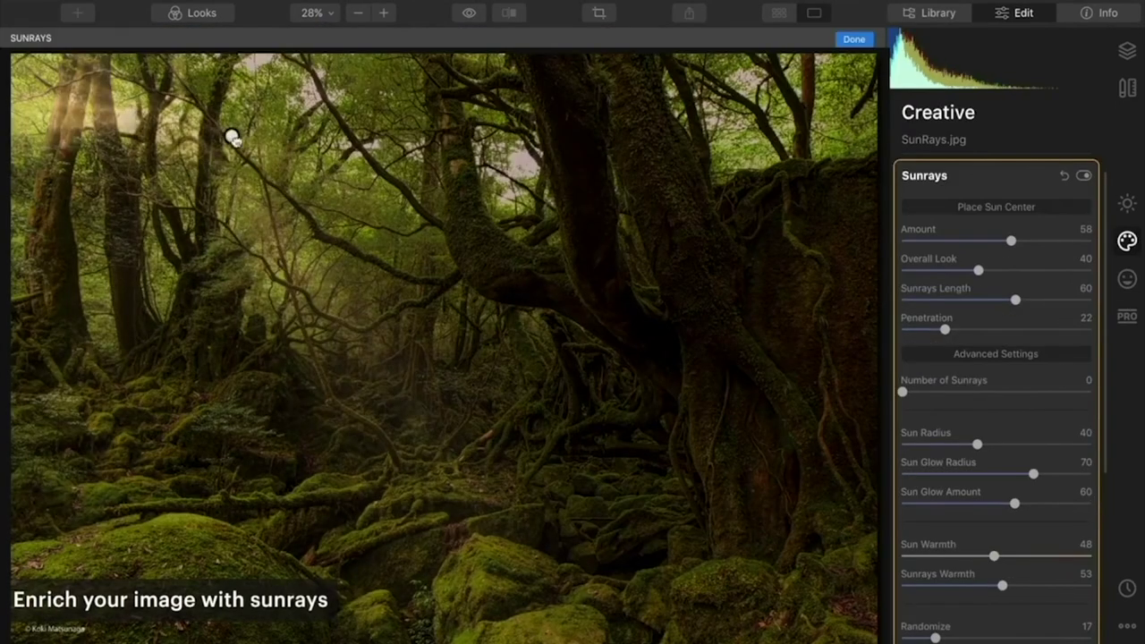
left_click_drag(230, 136, 670, 153)
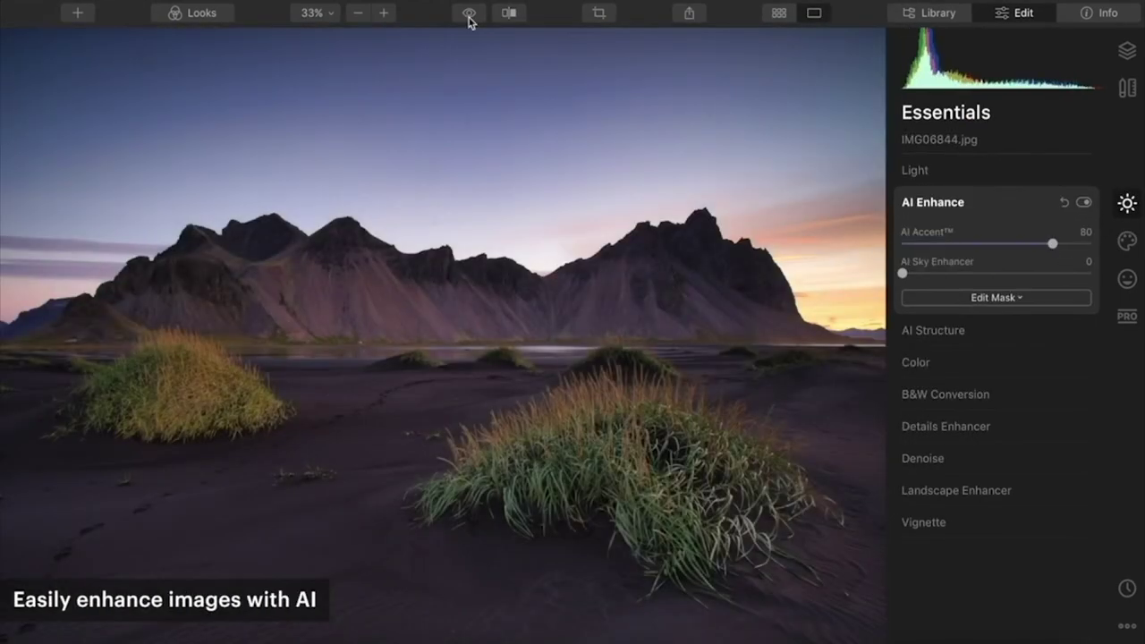
- Compare the AI-enhanced mountain landscape with its original version
left_click(468, 20)
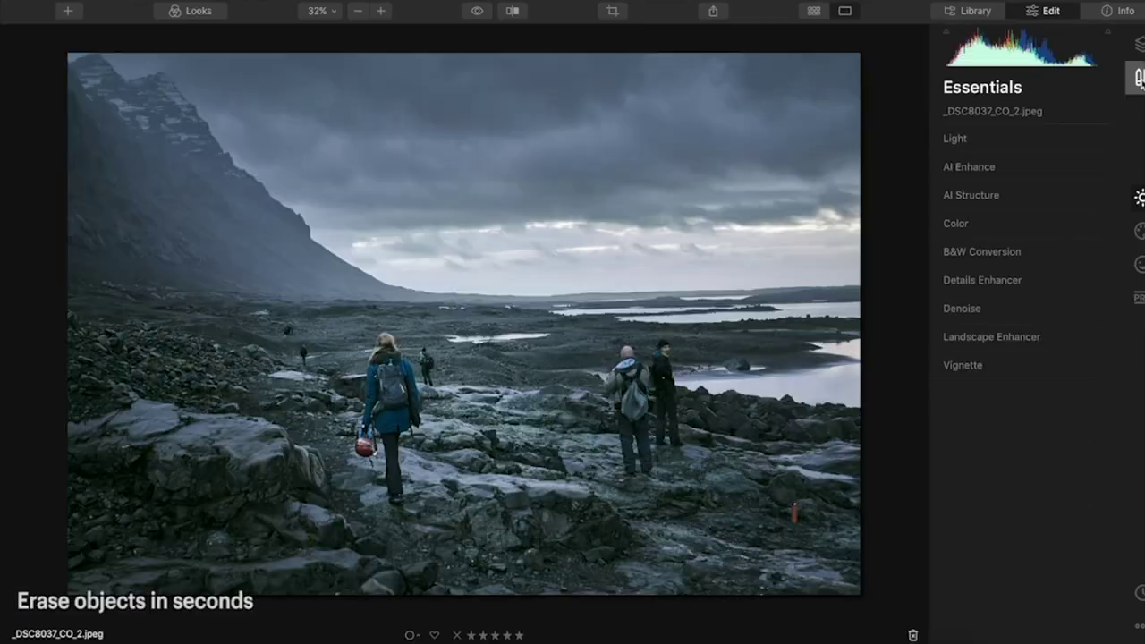
- Erase the two hikers standing near the water from the rocky landscape and compare the result with the original
left_click(1139, 77)
left_click(1000, 170)
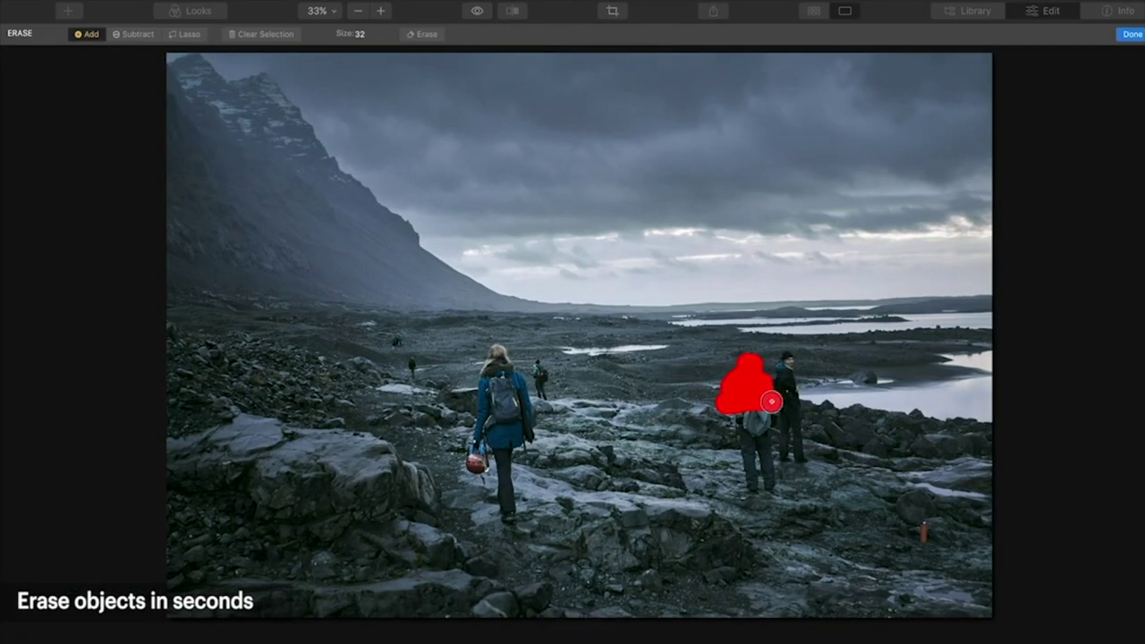
left_click(475, 13)
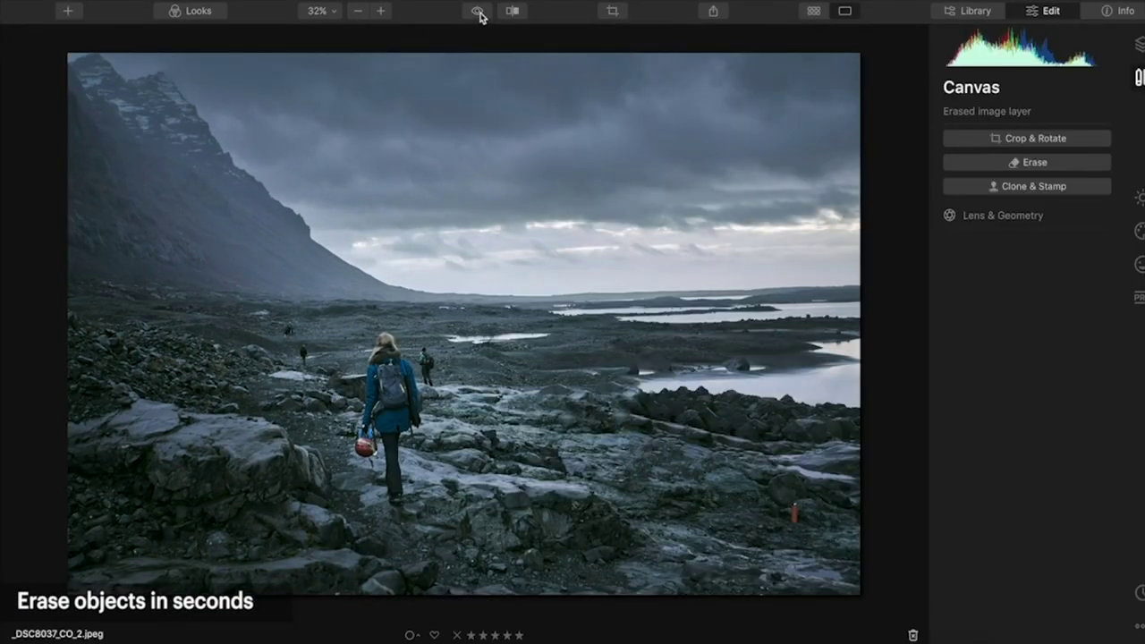
left_click(475, 14)
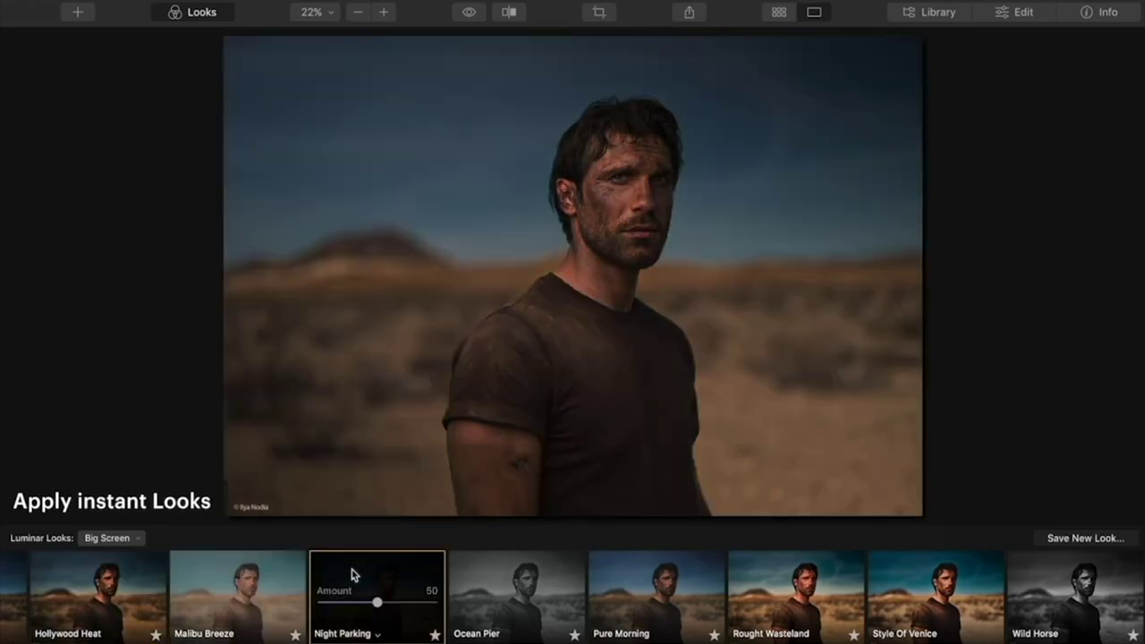
- Apply the Rought Wasteland look to the portrait of the man in the desert
left_click(760, 577)
- Tone the shadows of the black-and-white miner portrait with Split Toning at hue 45 and saturation 35
left_click(1010, 302)
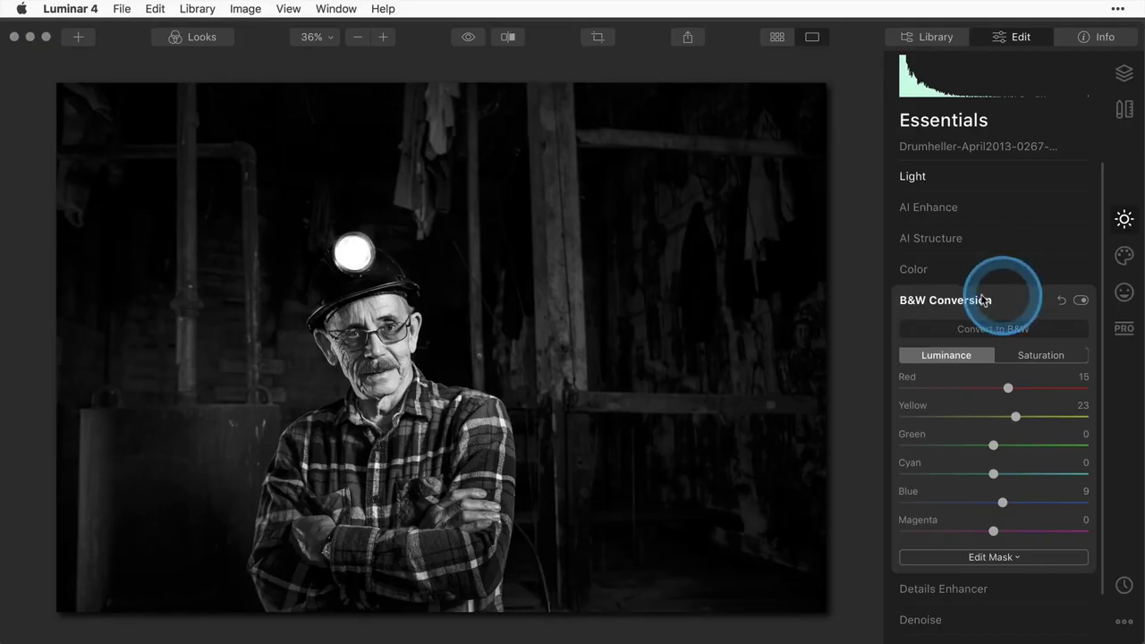
left_click(1125, 219)
left_click(1125, 329)
left_click(921, 333)
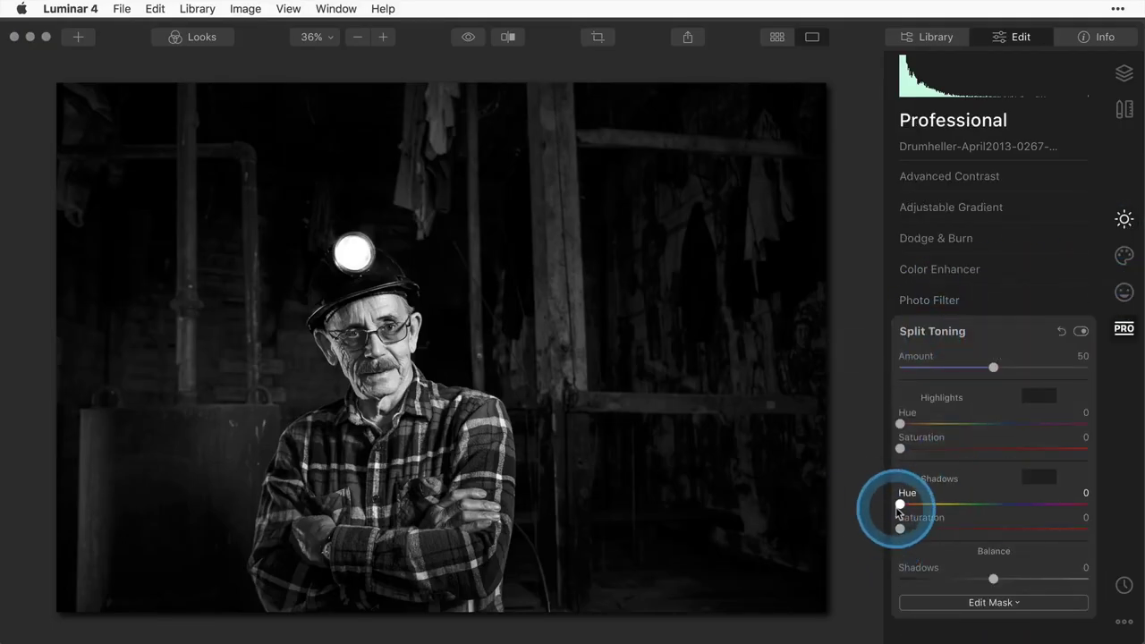
left_click_drag(900, 528, 1086, 528)
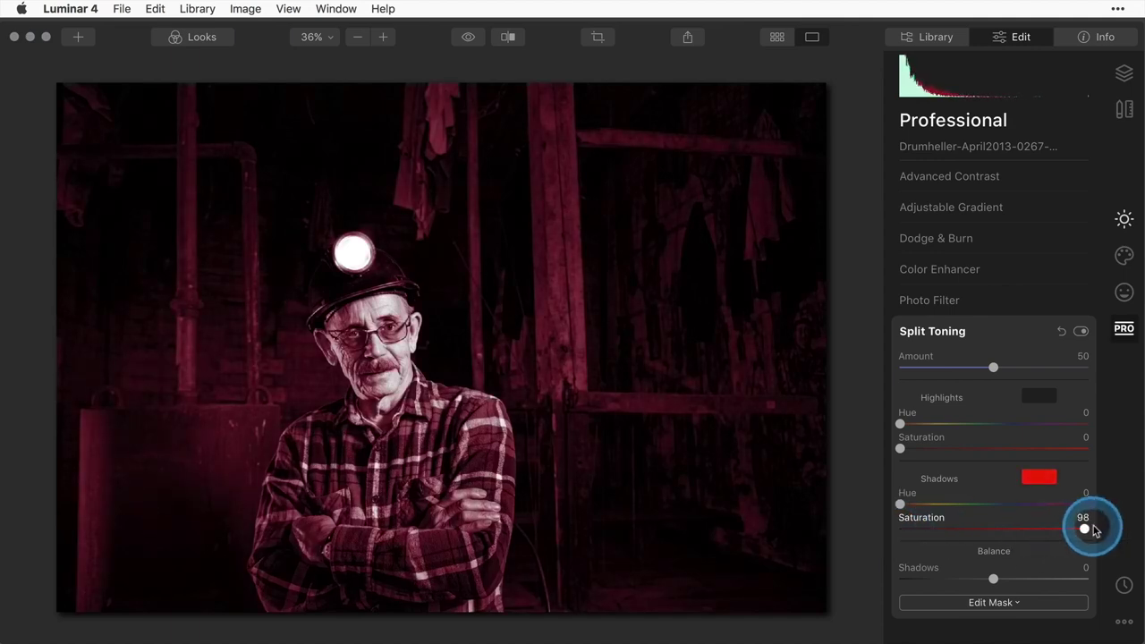
mouse_move(900, 504)
left_mouse_down()
mouse_move(993, 506)
mouse_move(921, 506)
left_mouse_up()
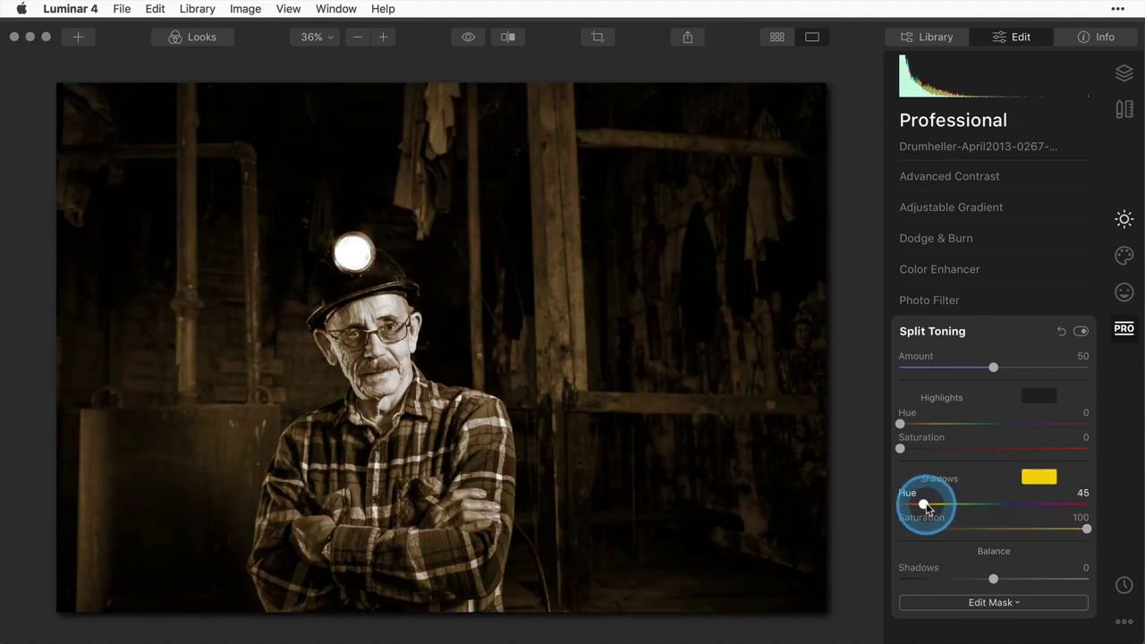
left_click_drag(1086, 529, 964, 529)
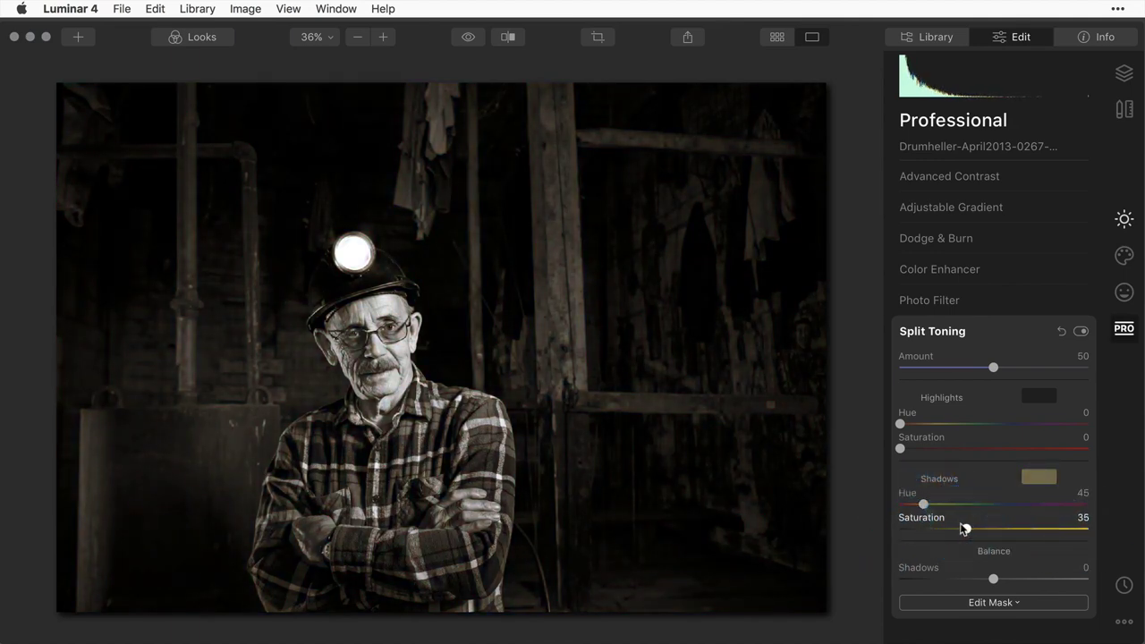
- Compare the miner portrait with and without its Split Toning effect
left_click(1081, 332)
left_click(1081, 332)
left_click(1081, 332)
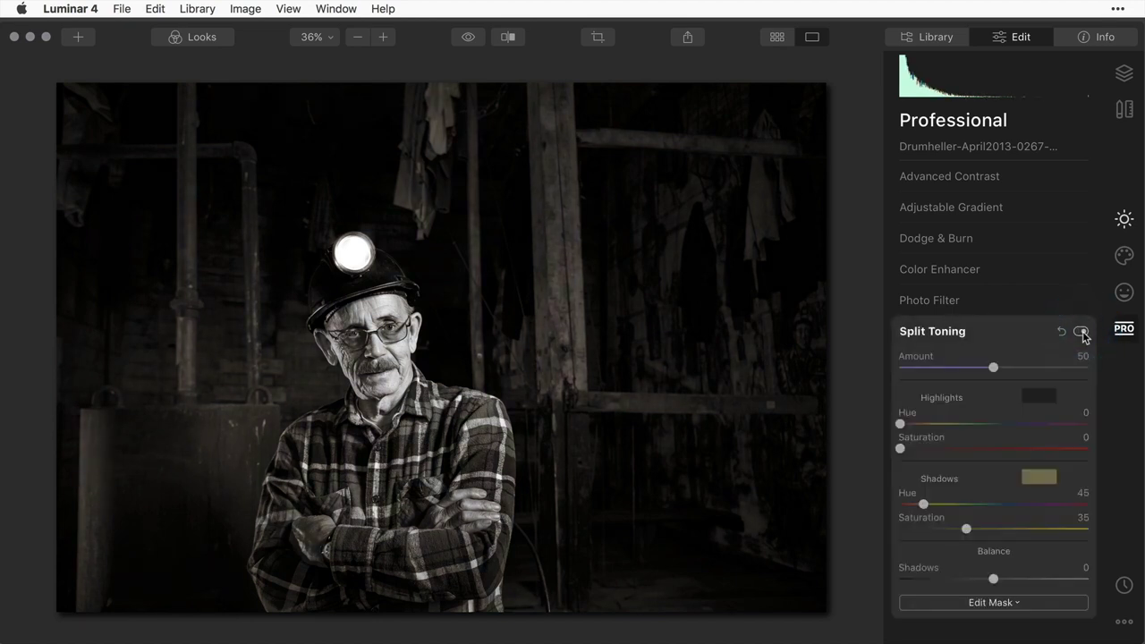
- Strengthen the miner portrait's shadow toning, set the highlights hue to 61 and raise the highlights saturation
left_click(927, 505)
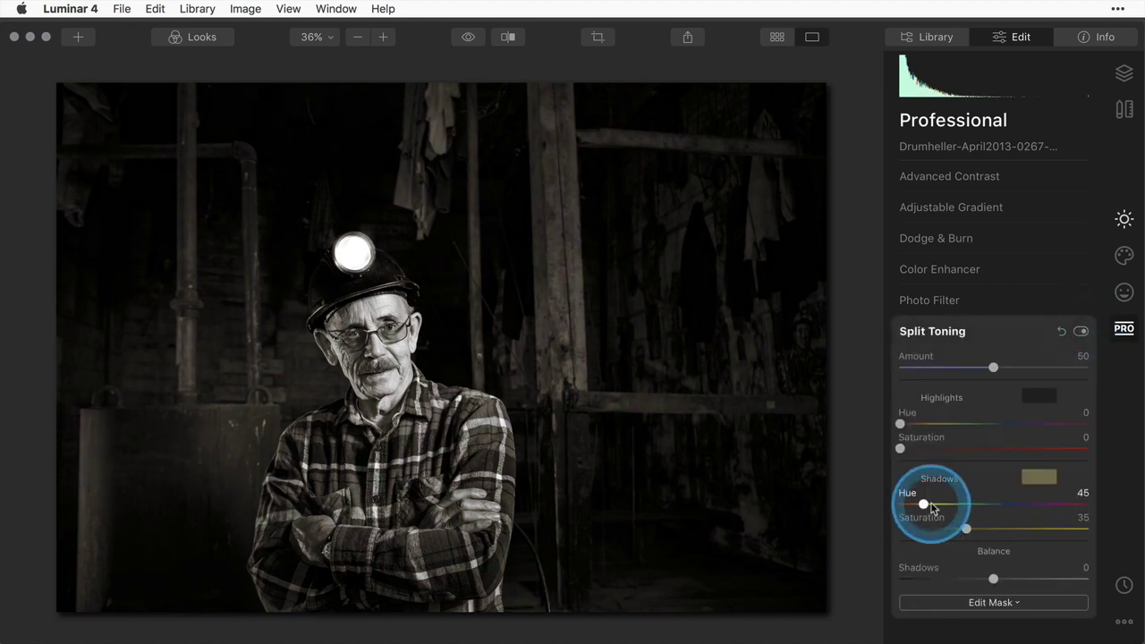
left_click(901, 448)
left_click_drag(923, 504, 1068, 528)
left_click_drag(931, 503, 932, 504)
left_click_drag(1067, 529, 1014, 528)
left_click(1082, 412)
type("61")
left_click_drag(900, 448, 976, 447)
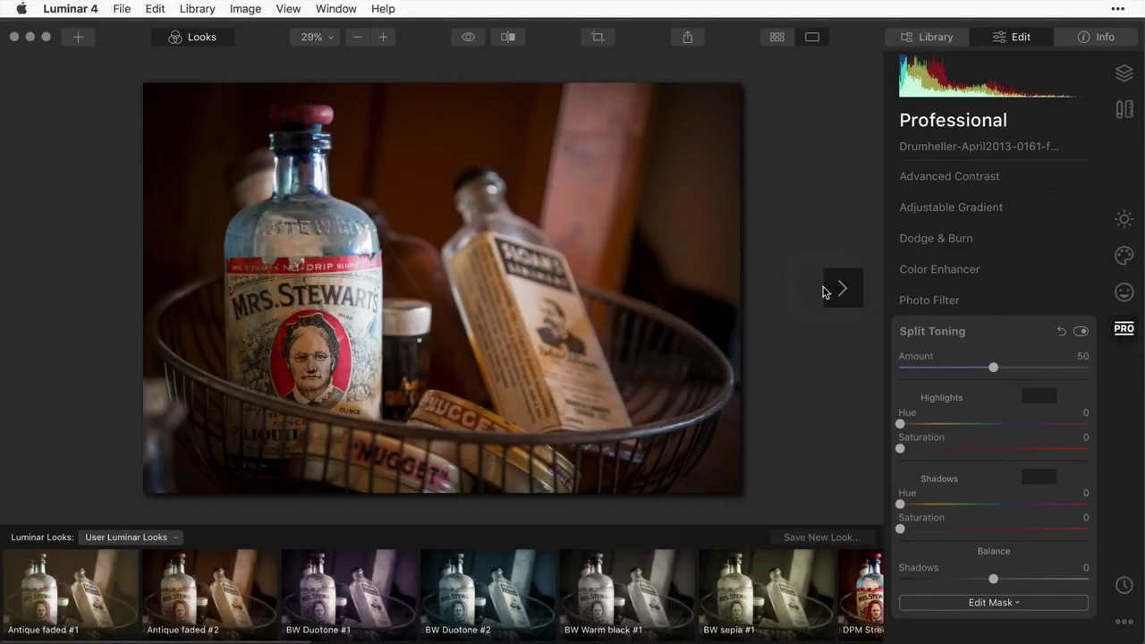
- Apply the BW sepia #1 look to the bottle photo and set shadows hue 200, highlights saturation 64 and shadows balance -24
left_click(739, 569)
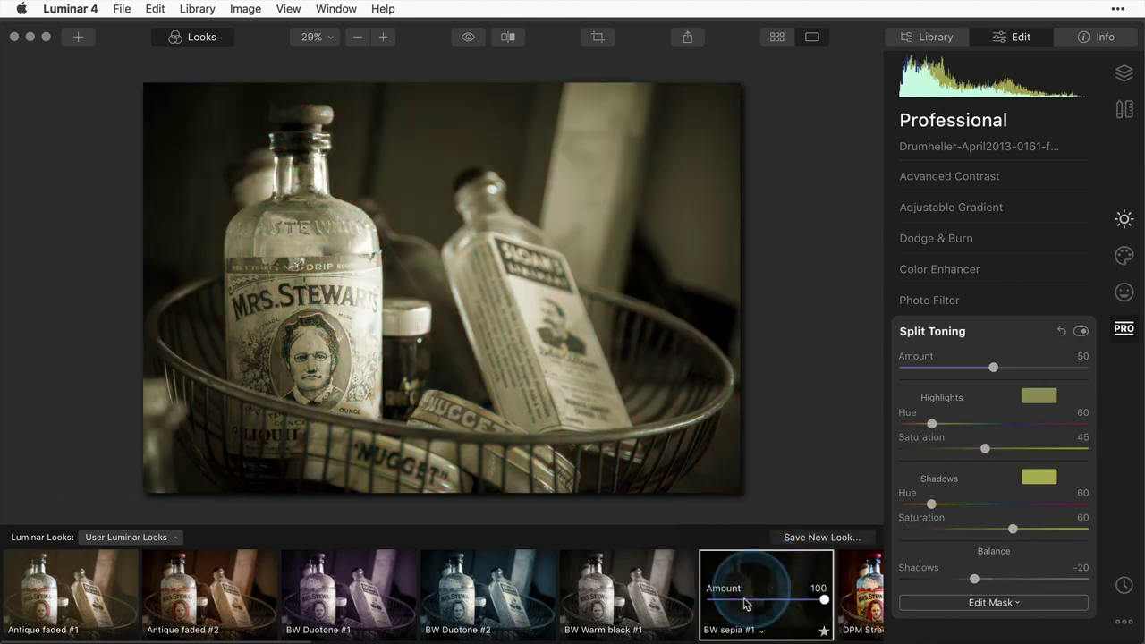
left_click(198, 39)
left_click_drag(931, 504, 1004, 503)
left_click_drag(985, 449, 1021, 448)
mouse_move(975, 579)
left_mouse_down()
mouse_move(908, 572)
mouse_move(1089, 579)
mouse_move(961, 575)
mouse_move(972, 579)
left_mouse_up()
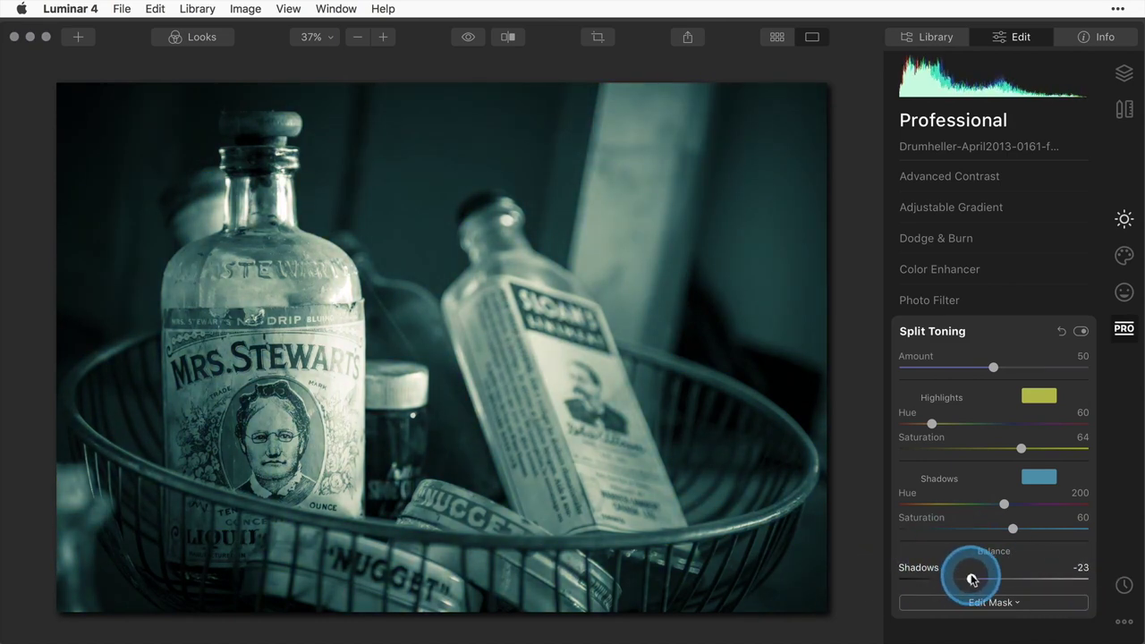
- Set the bottle photo's highlights hue to 70 and sharply lower its shadows hue
mouse_move(932, 424)
left_mouse_down()
mouse_move(1038, 425)
mouse_move(937, 424)
left_mouse_up()
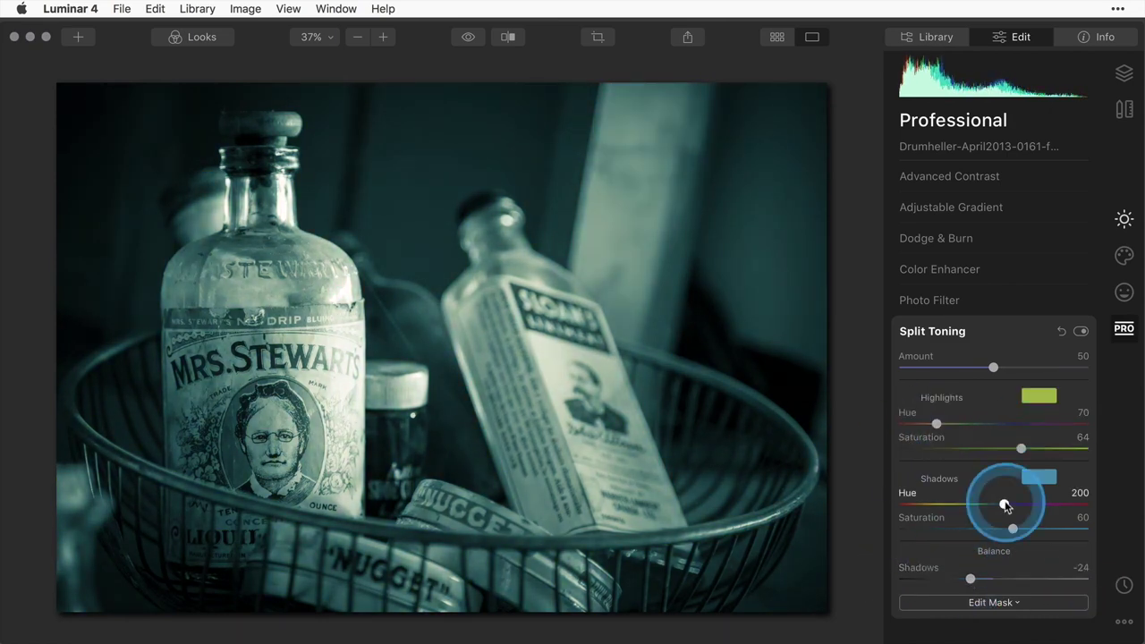
left_click_drag(1005, 504, 908, 504)
left_click_drag(941, 434, 958, 417)
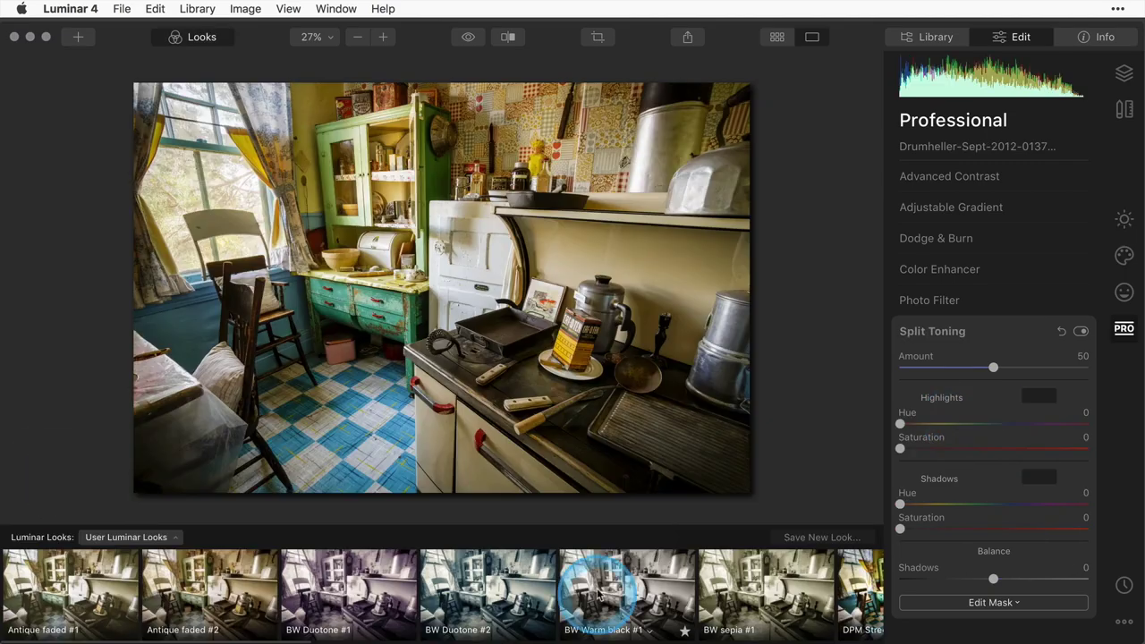
- Try the BW Duotone #1 and BW Warm black #1 looks on the old kitchen photo
left_click(340, 588)
left_click(627, 581)
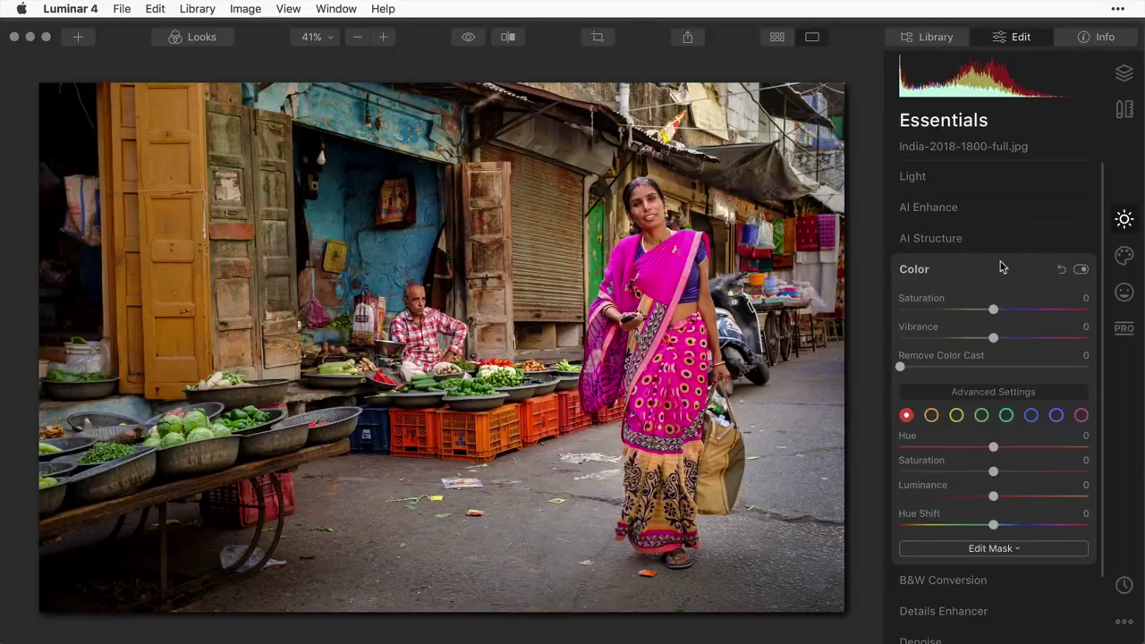
- Reduce the market photo's overall color saturation and warm its shadows with Split Toning hue and saturation
left_click_drag(993, 309, 941, 307)
left_click(1124, 329)
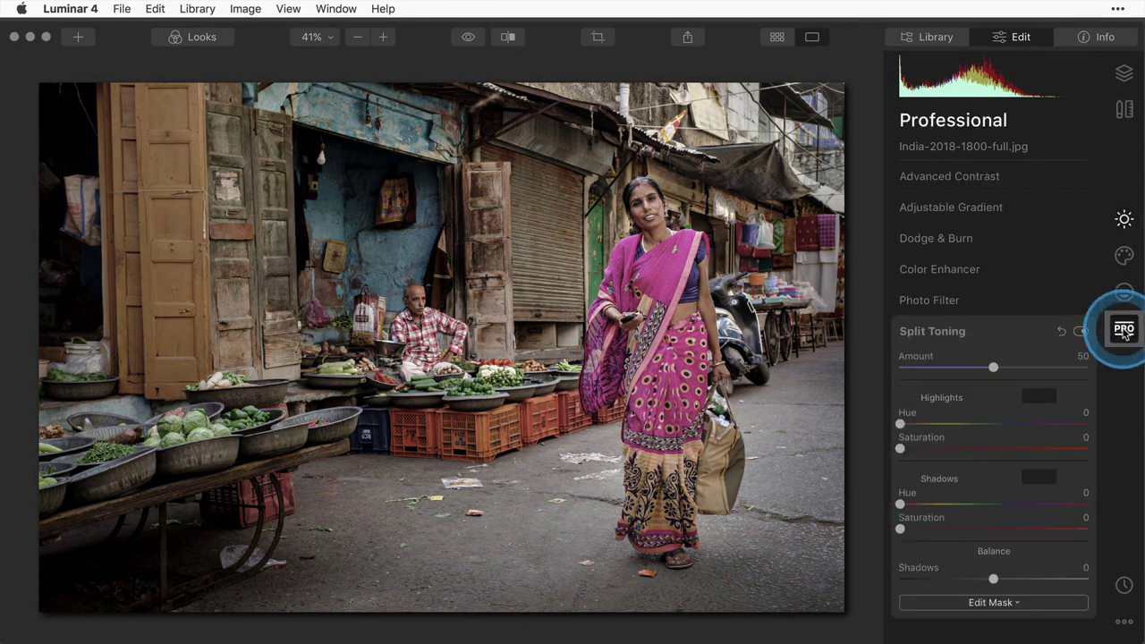
left_click_drag(900, 529, 1014, 529)
left_click_drag(900, 504, 927, 503)
- Give the market photo a Matte Look with increased amount and fade, lower contrast, and a warm color toning range and hue
left_click(1124, 255)
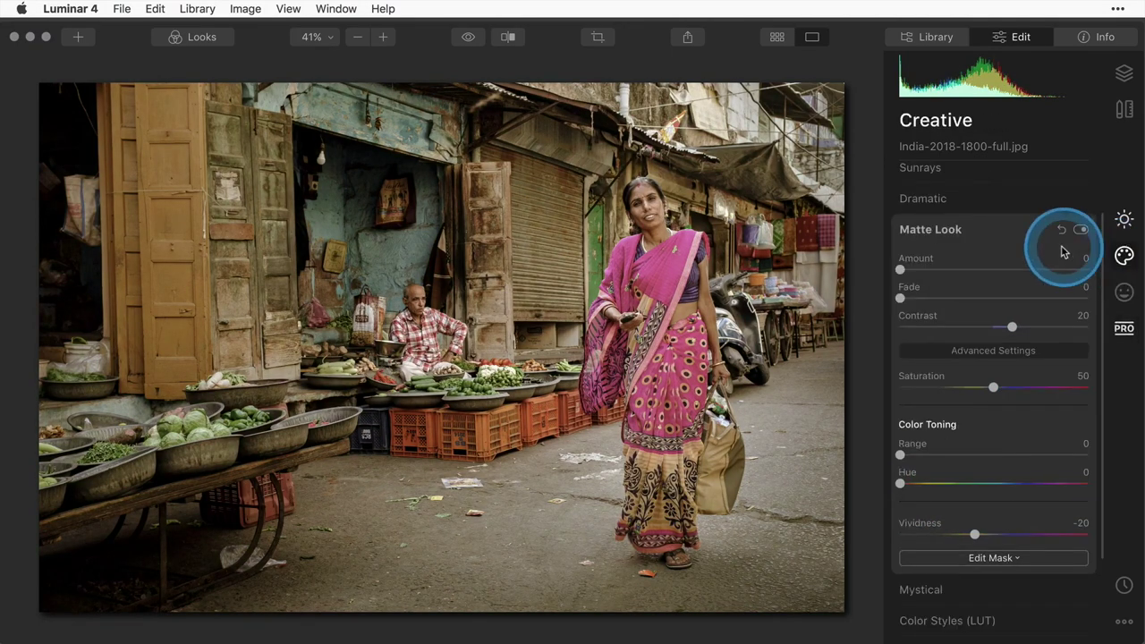
left_click_drag(900, 298, 922, 298)
left_click_drag(900, 269, 978, 269)
left_click_drag(923, 298, 933, 298)
left_click_drag(1012, 326, 992, 327)
left_click_drag(900, 454, 1012, 453)
left_click_drag(900, 483, 915, 484)
left_click_drag(977, 269, 1003, 269)
left_click_drag(933, 298, 951, 300)
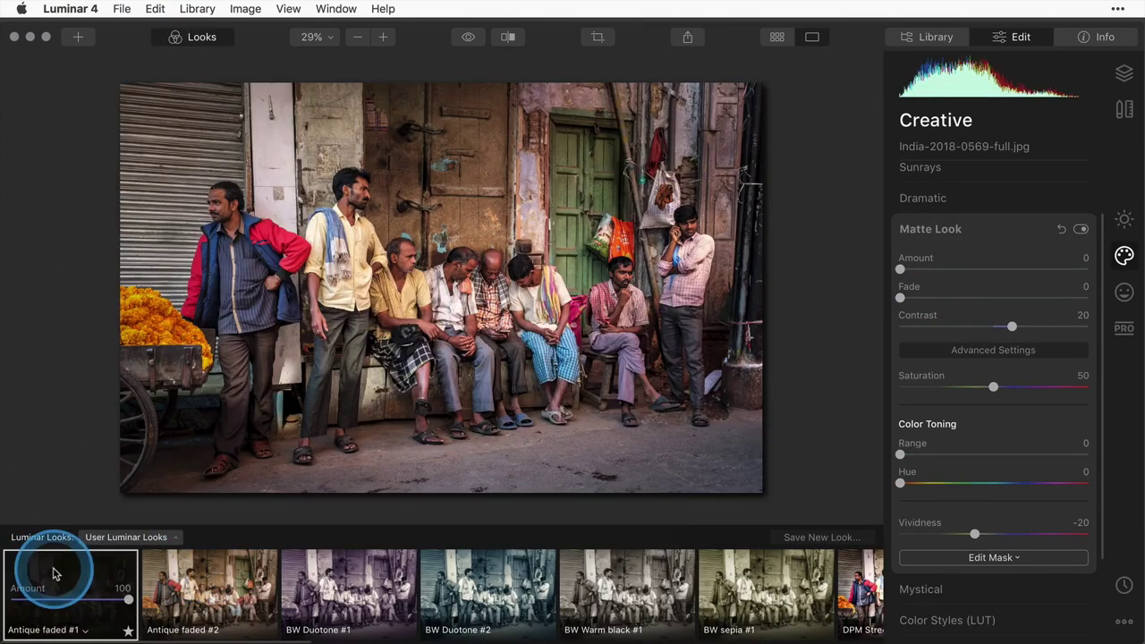
- Apply the Antique faded #1 look to the street photo of the group of men and adjust the look's amount
left_click(45, 573)
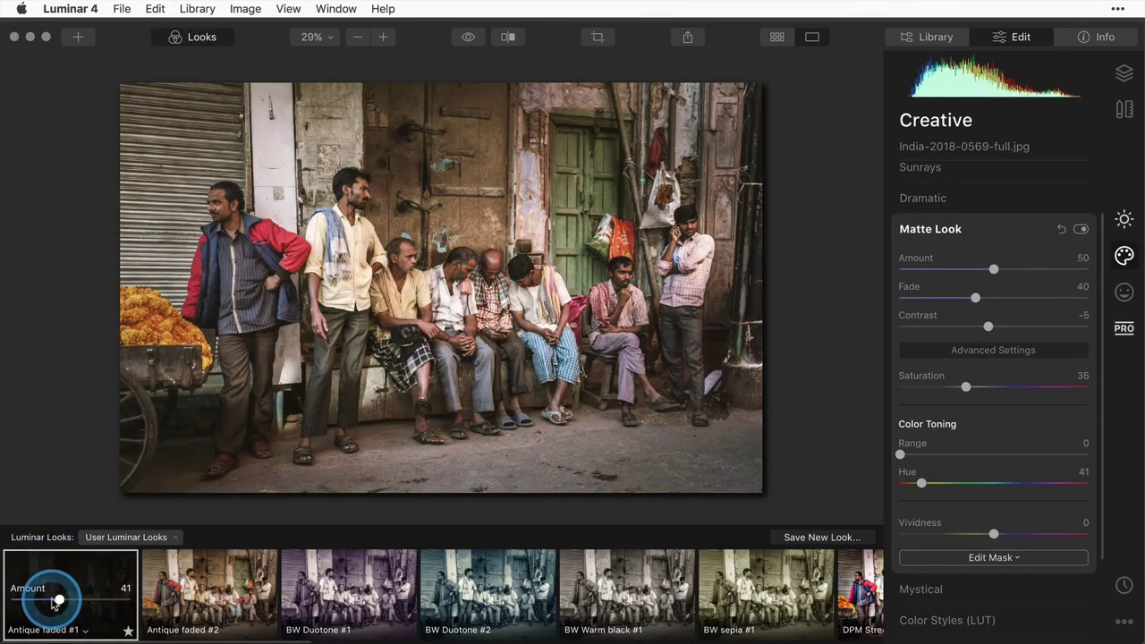
left_click_drag(54, 592, 94, 595)
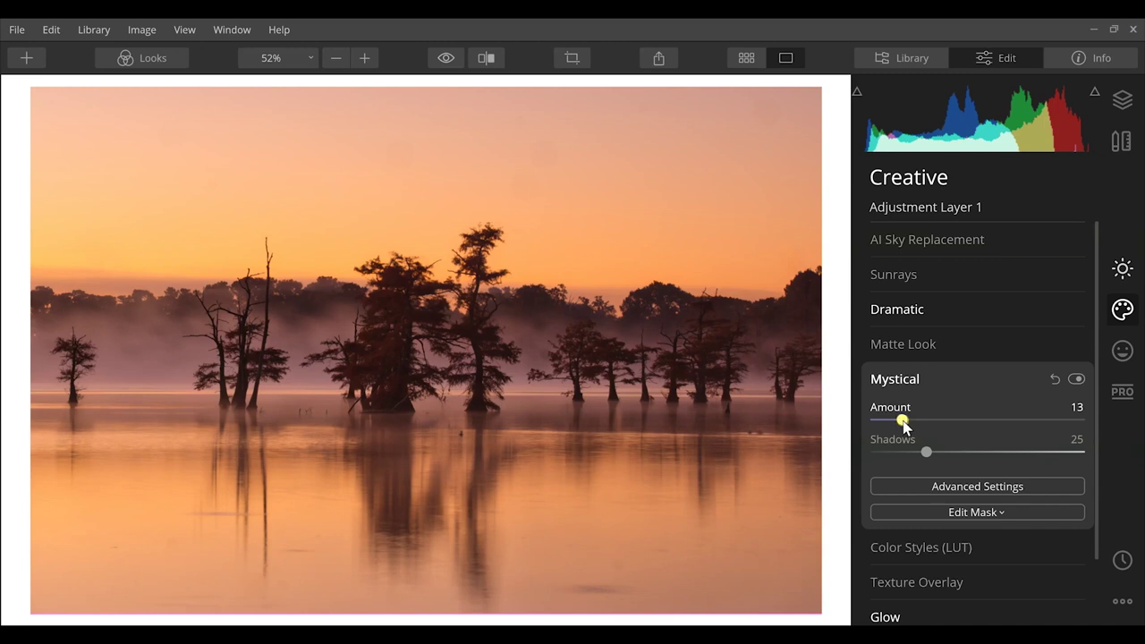
- Add a Soft Focus glow with amount 10 to the misty lake photo and open the Fog filter
left_click(886, 615)
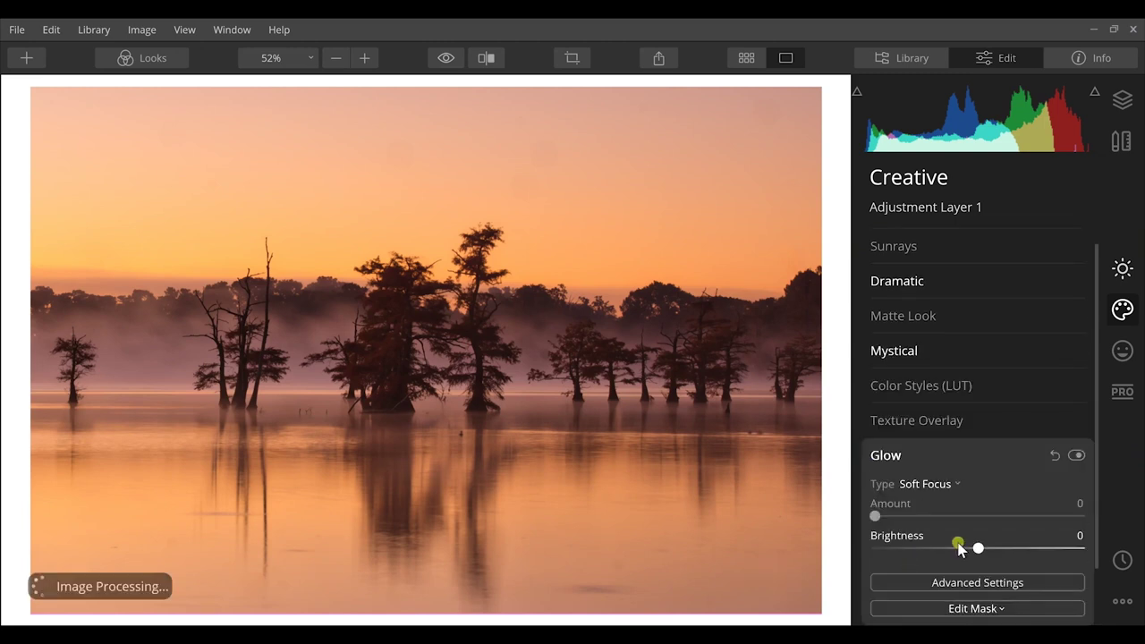
left_click(933, 484)
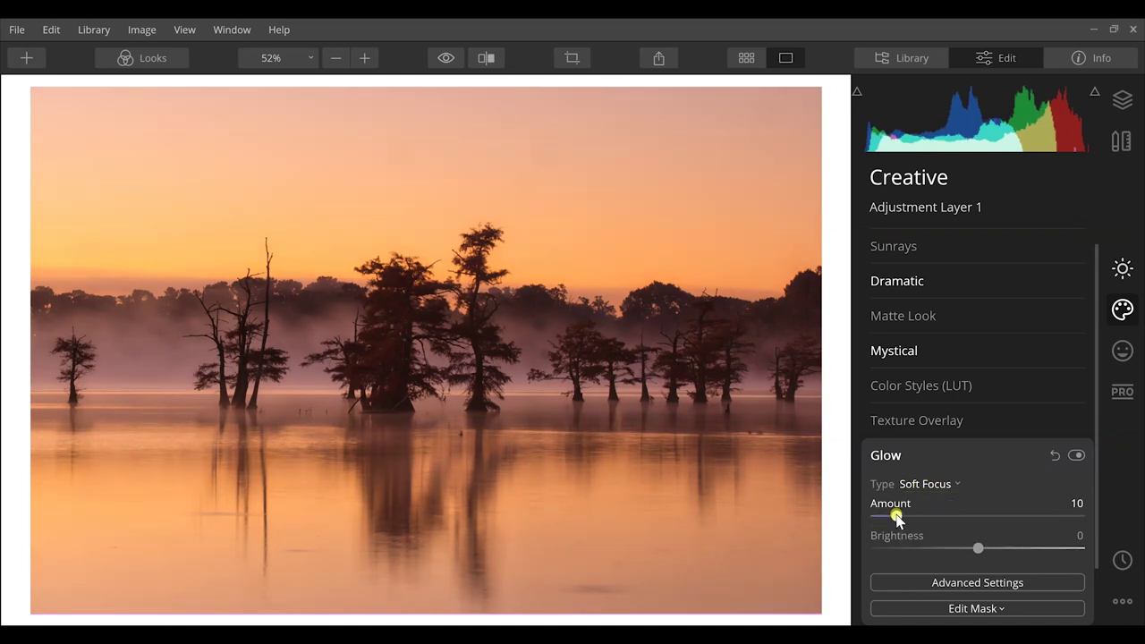
left_click(886, 455)
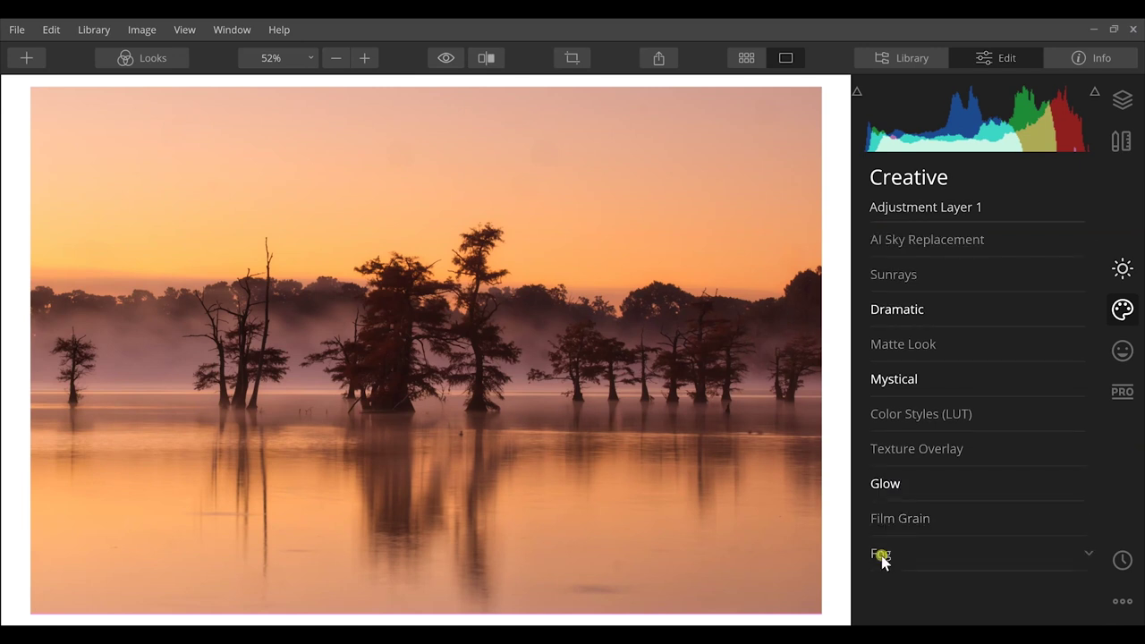
left_click(882, 556)
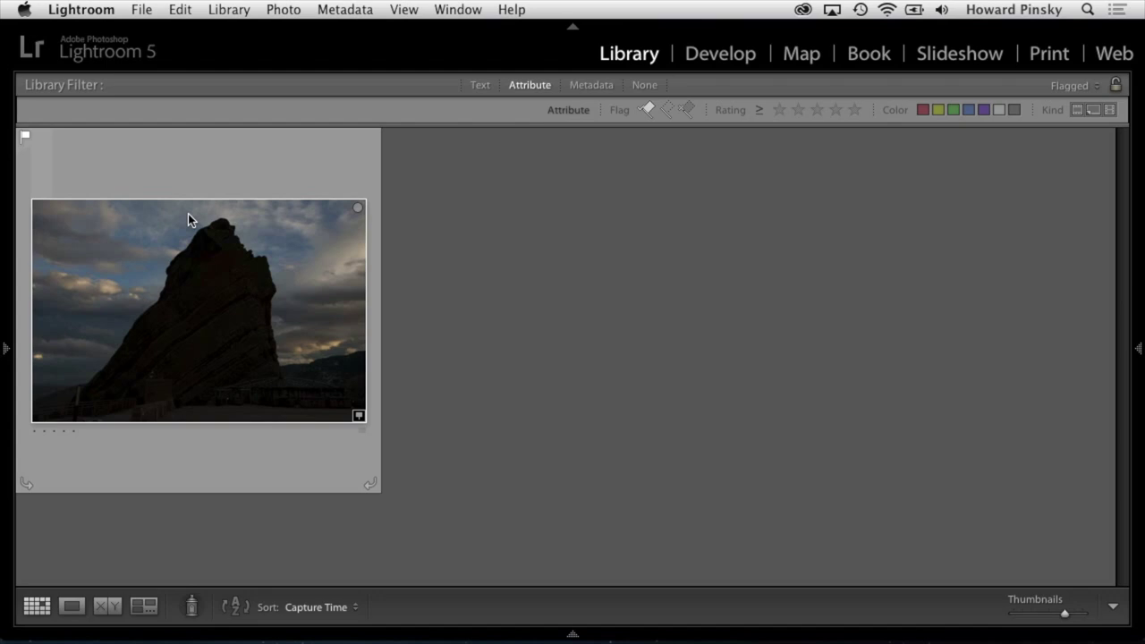
- Switch to Lightroom and open the flagged rock formation photo in the Develop module
left_click(291, 278)
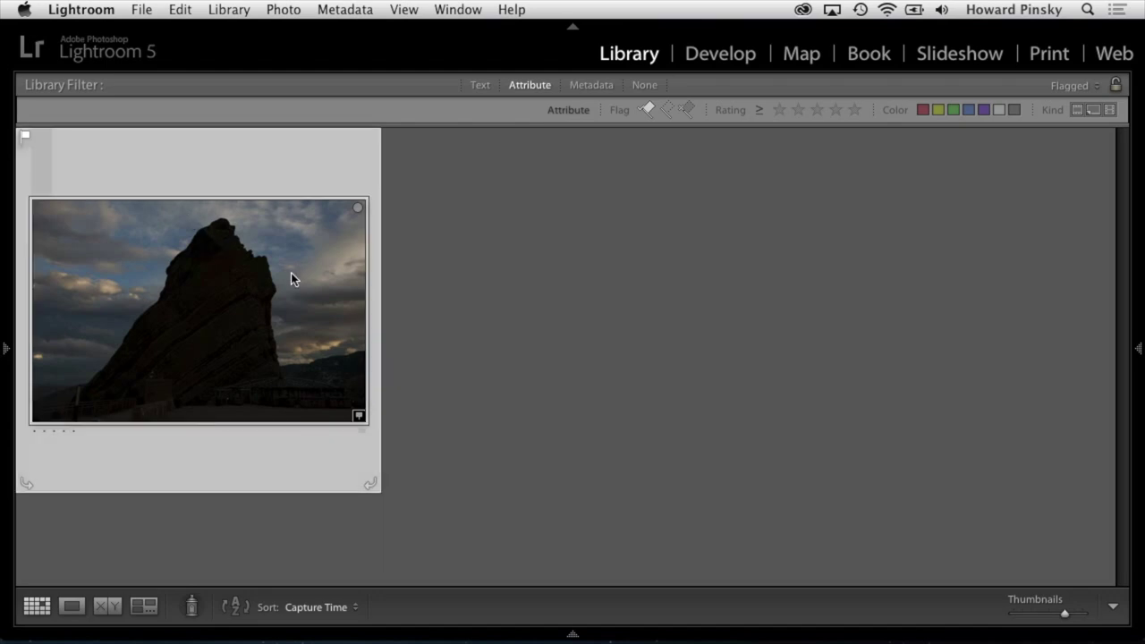
key("d")
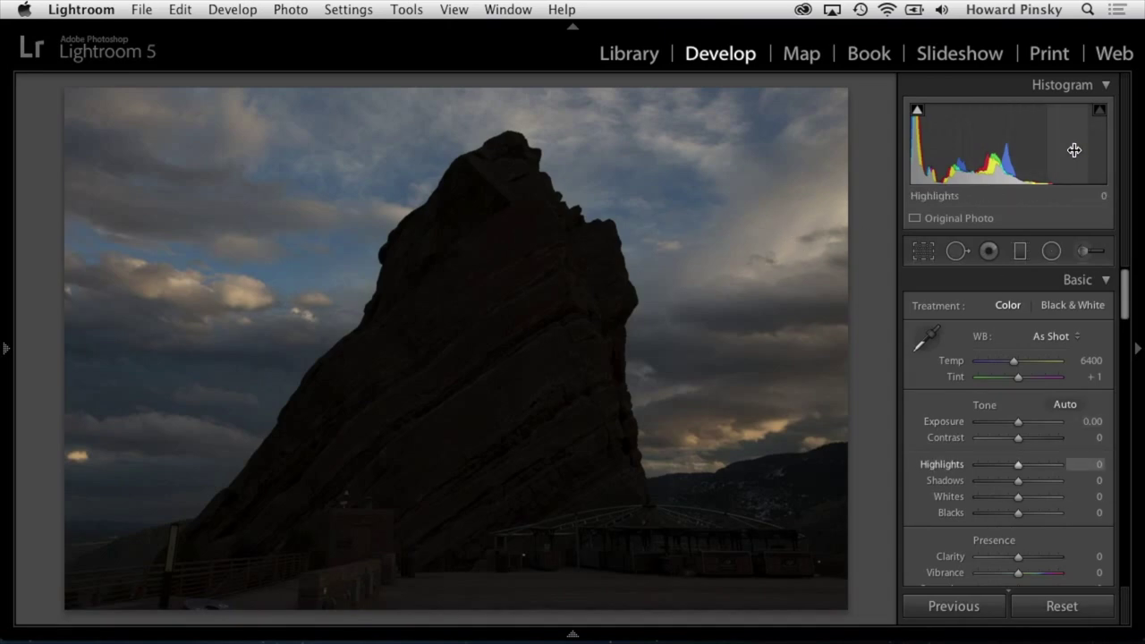
- Set the rock formation photo's Exposure to +2.10, Highlights to −89, Shadows to +96 and Contrast to +36
left_click_drag(1018, 421, 1033, 421)
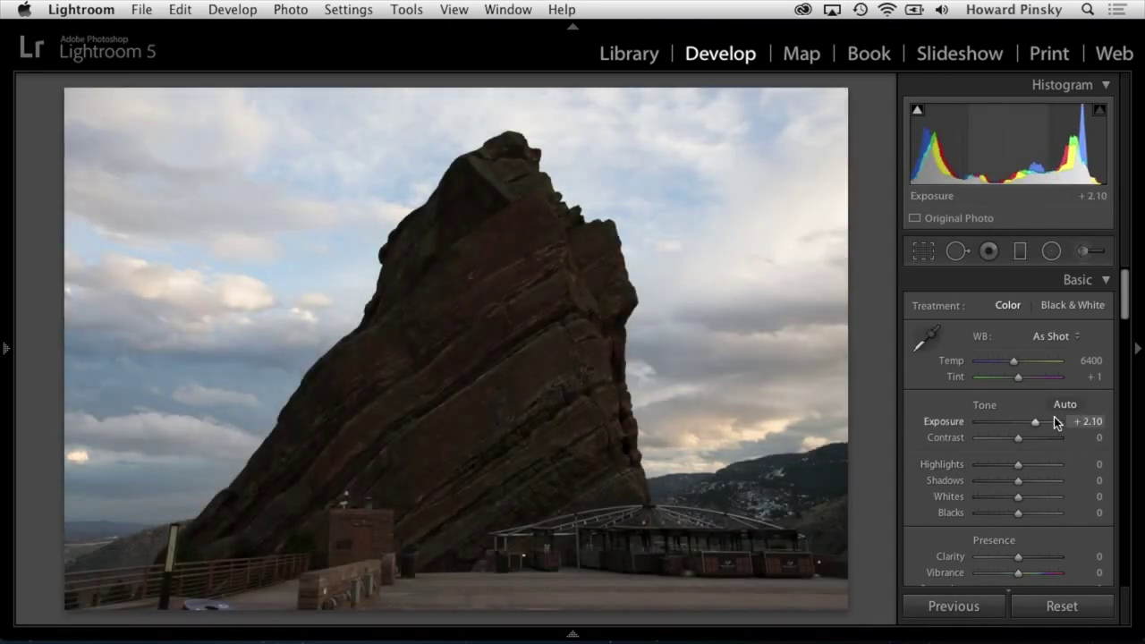
left_click_drag(1018, 464, 1058, 474)
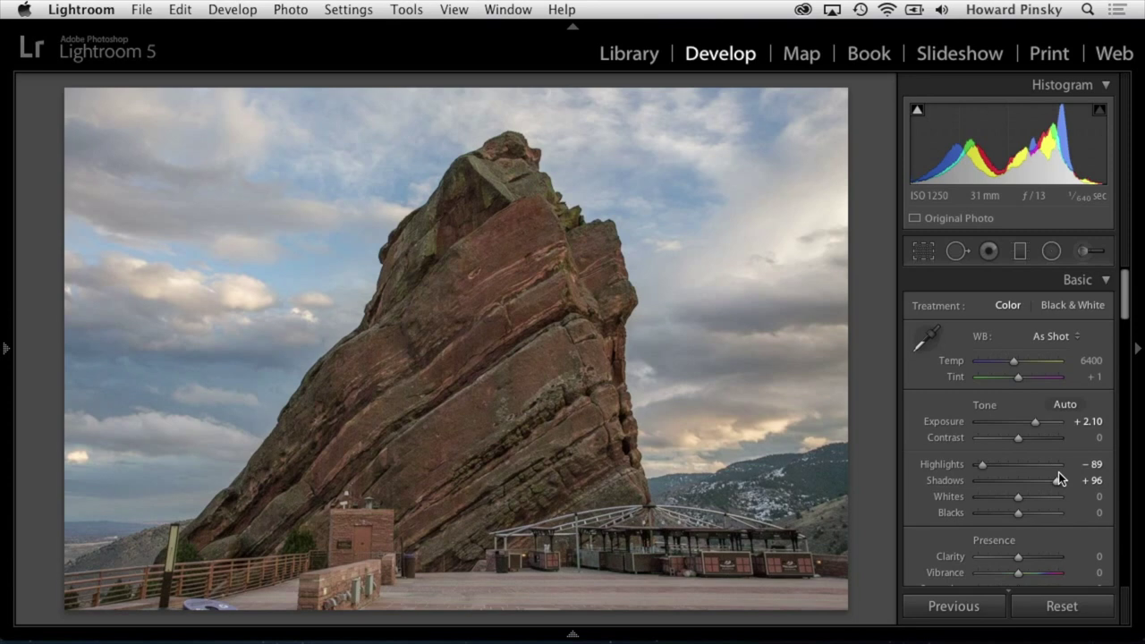
left_click_drag(1019, 437, 1035, 438)
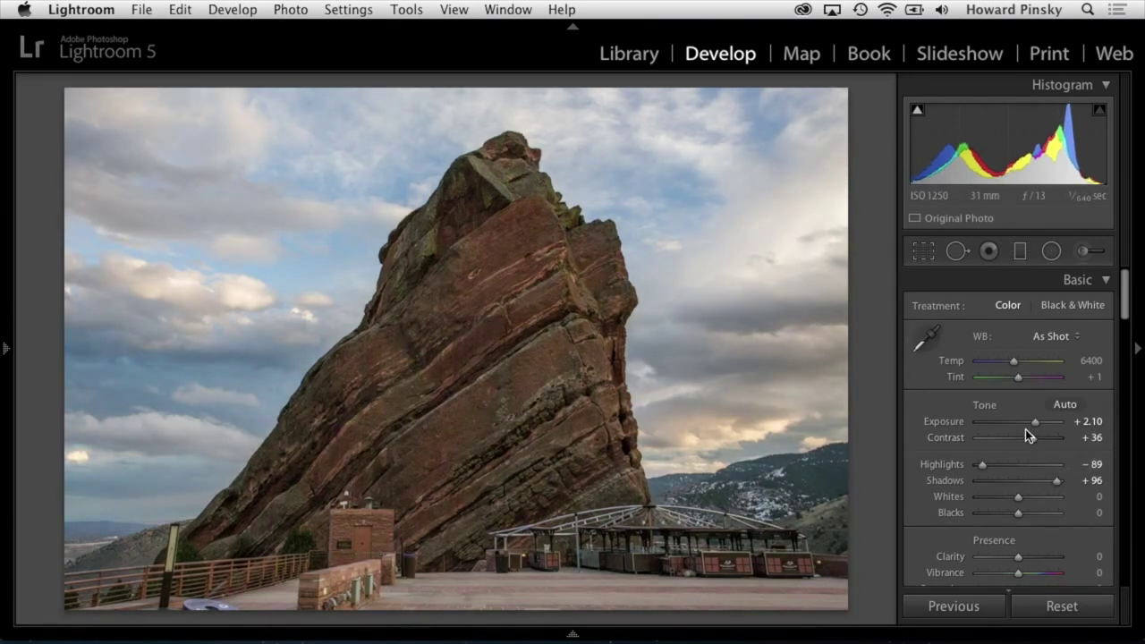
- Set Clarity to +31 and Vibrance to +44 for the rock formation photo and compare it in a split before/after view
scroll(1019, 492, "down", 2)
mouse_move(1018, 508)
left_mouse_down()
mouse_move(1030, 506)
mouse_move(1023, 522)
mouse_move(1046, 520)
mouse_move(1036, 521)
left_mouse_up()
key("shift+y")
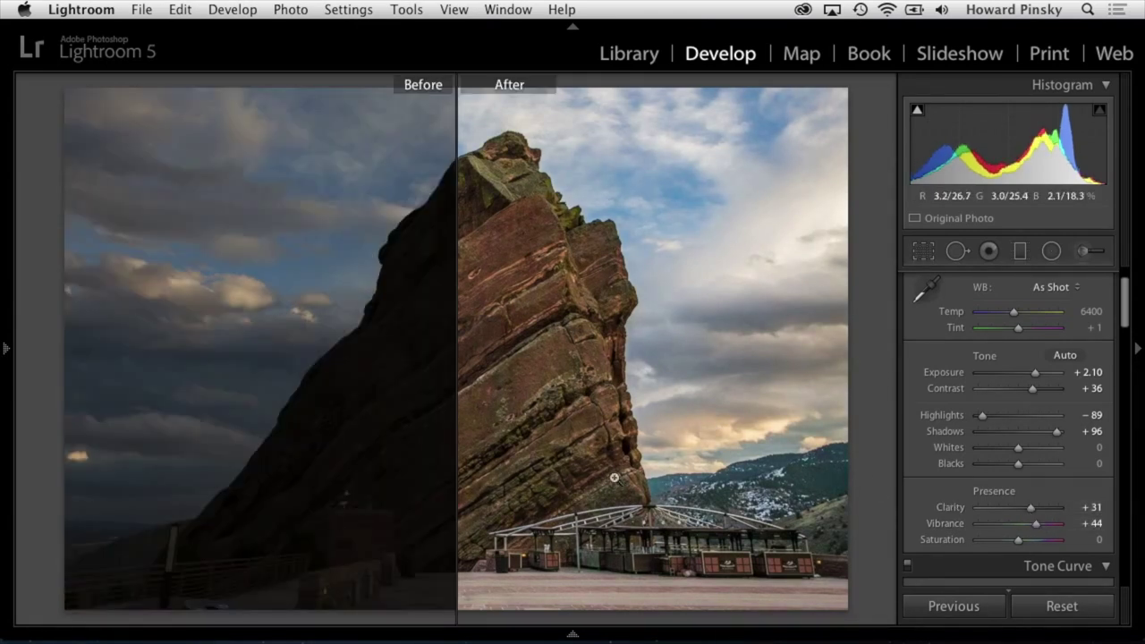
key("shift+y")
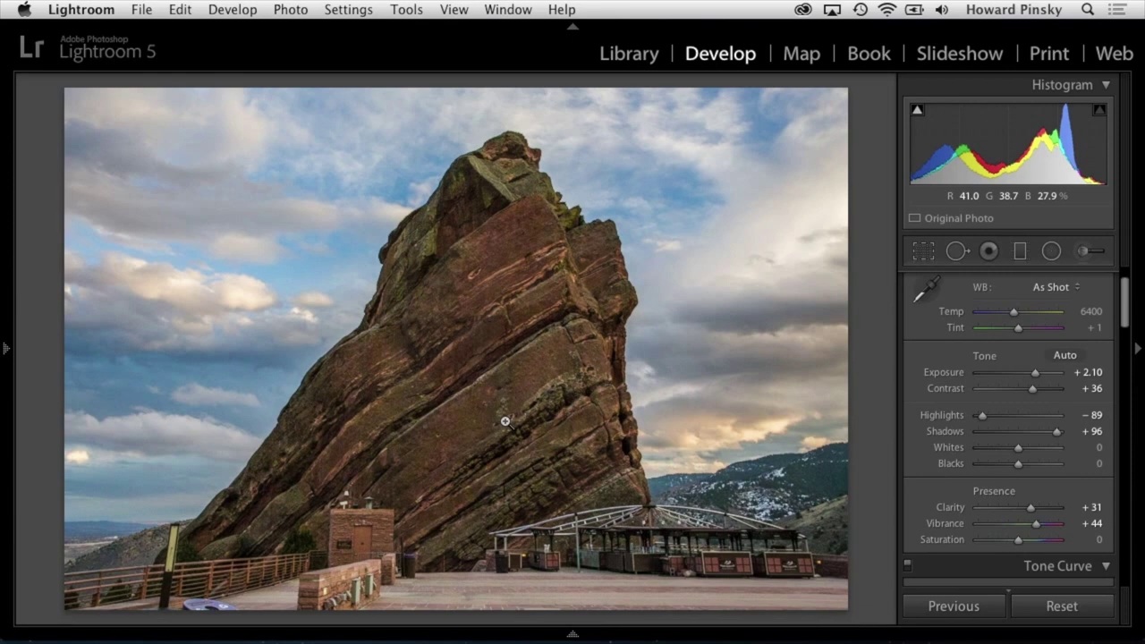
right_click(476, 196)
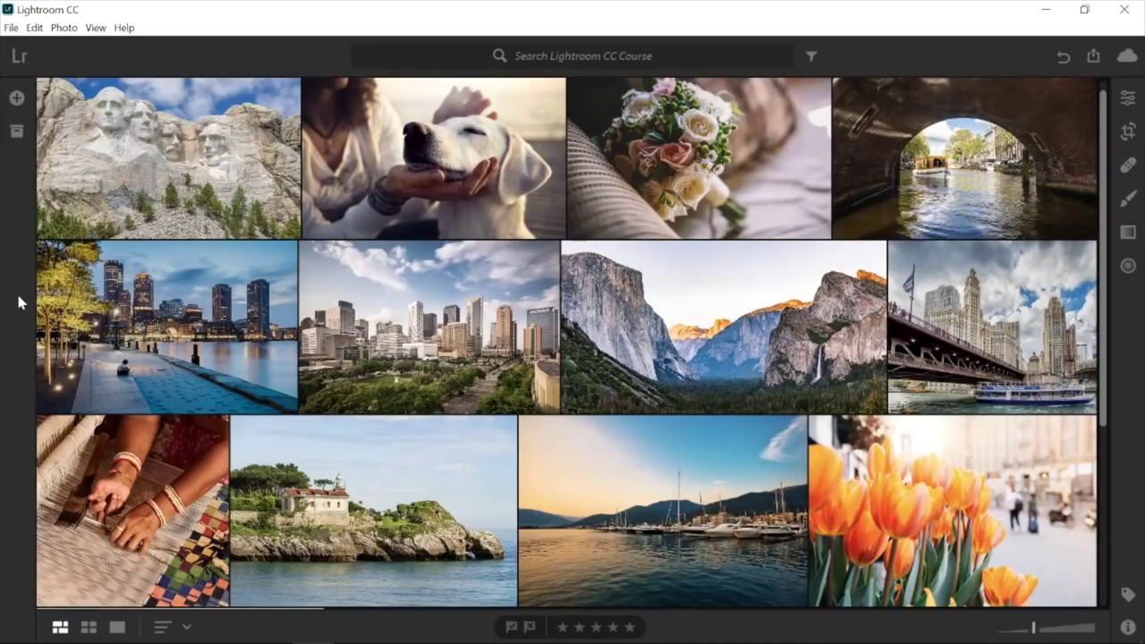
- Switch to Lightroom CC and set Sharpening to 99 on the Mount Rushmore photo, viewed at 1:1
left_click(1129, 97)
left_click(949, 288)
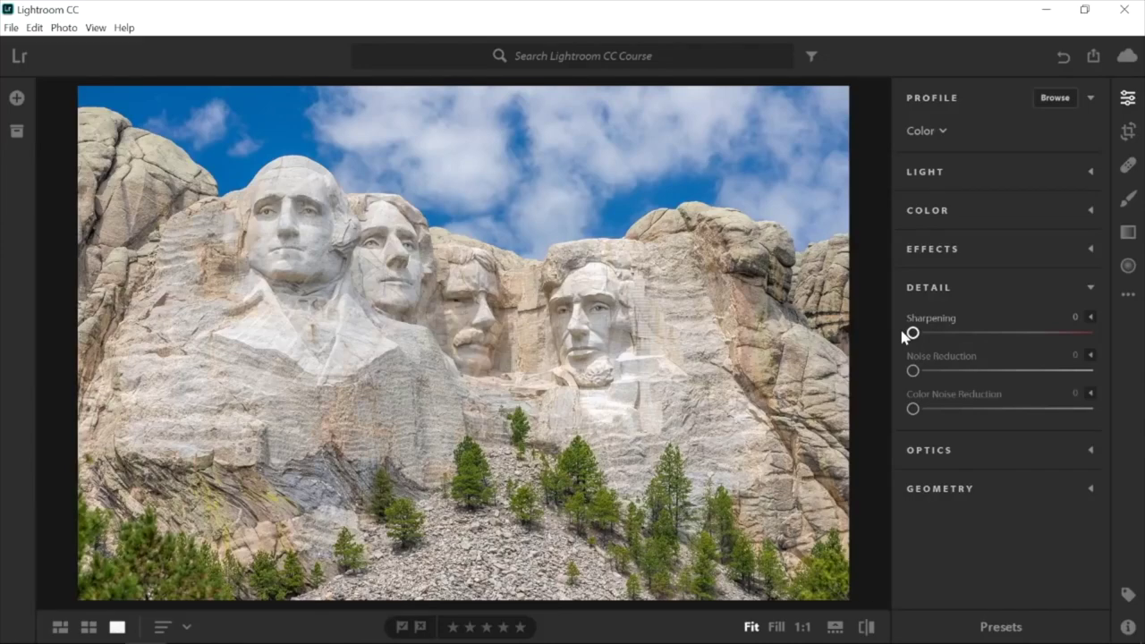
left_click(802, 627)
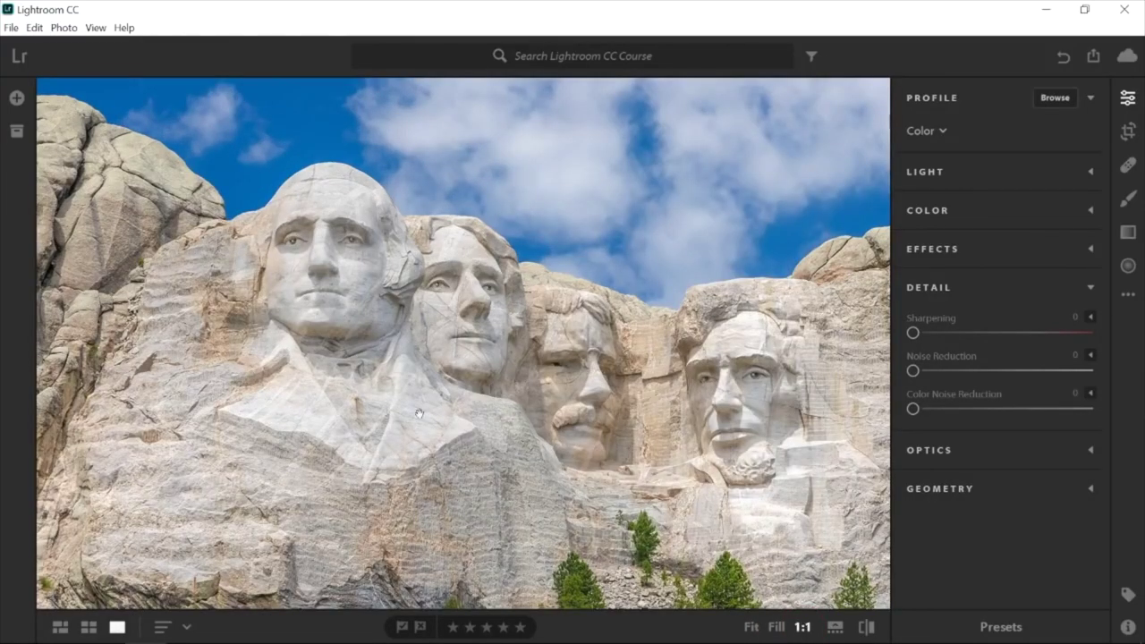
left_click_drag(350, 292, 345, 296)
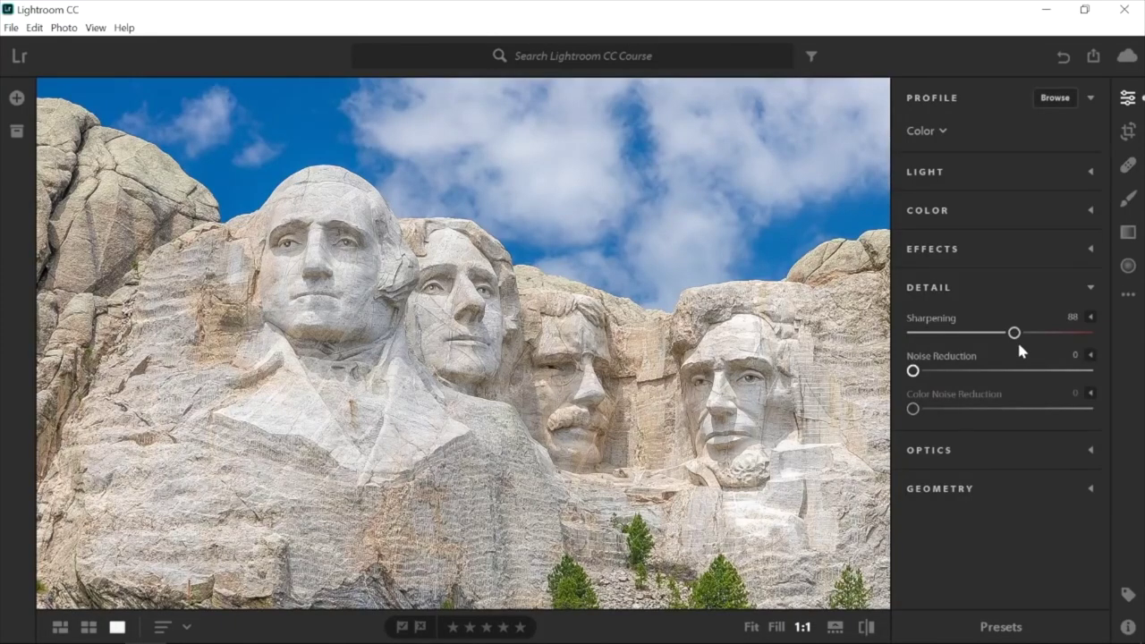
mouse_move(1018, 339)
left_mouse_down()
mouse_move(1073, 333)
mouse_move(1011, 336)
left_mouse_up()
key("alt")
left_click_drag(982, 346, 1027, 335)
- Expand the sharpening options, raise Sharpening to 150 and Radius to 3.0, and increase the sharpening Detail
left_click(1090, 317)
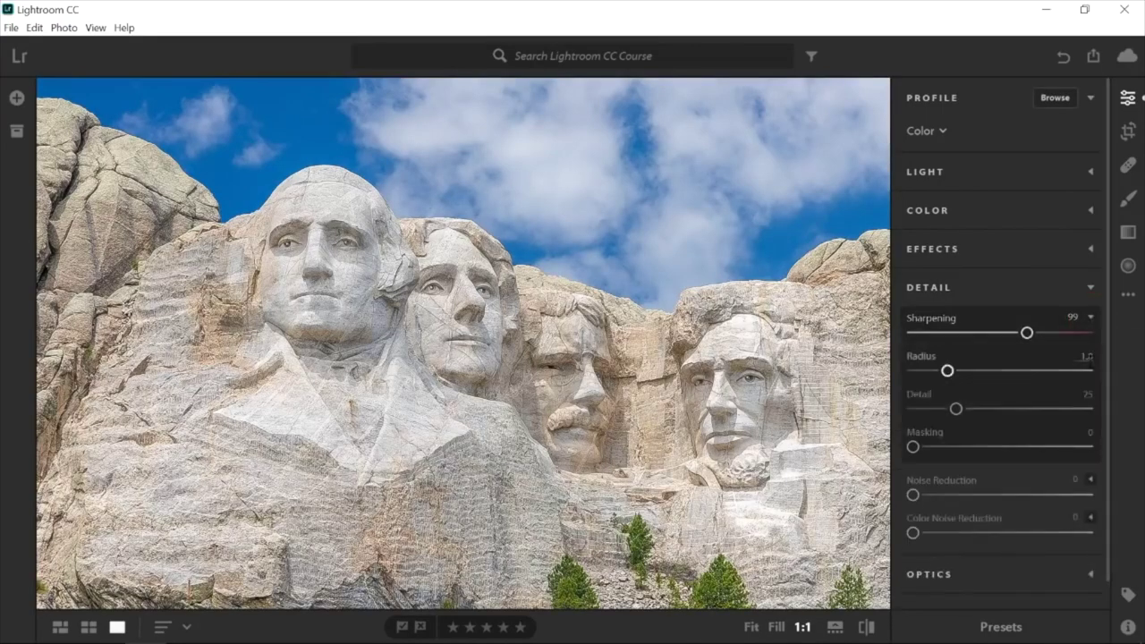
left_click_drag(1028, 374, 1098, 376)
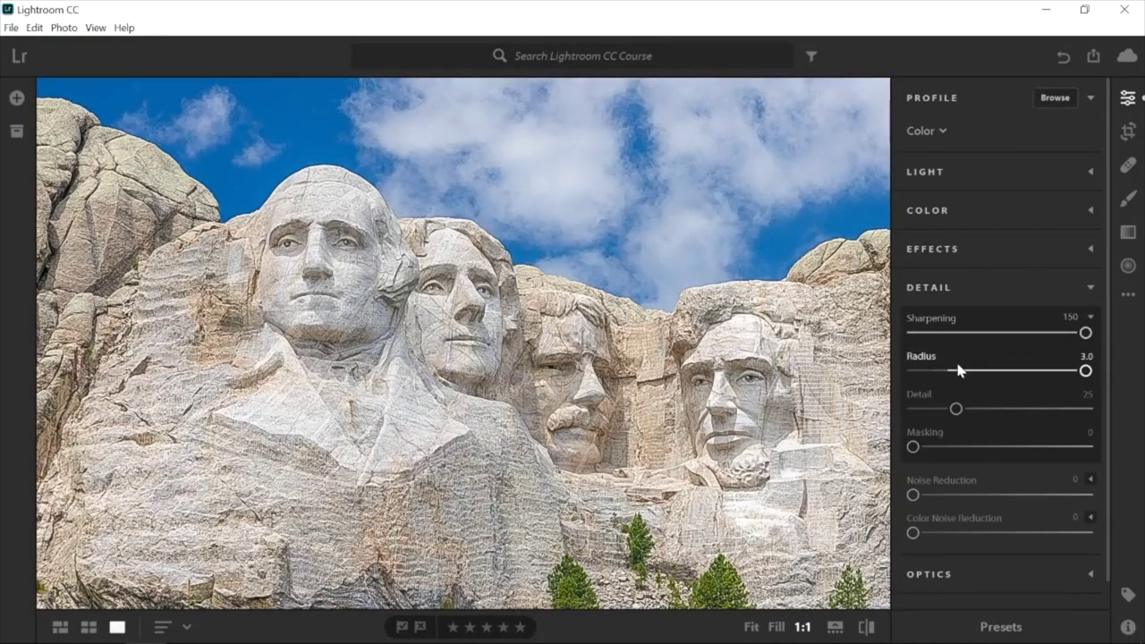
mouse_move(1089, 375)
left_mouse_down()
mouse_move(1030, 374)
mouse_move(1095, 376)
left_mouse_up()
left_click_drag(914, 410, 1085, 412)
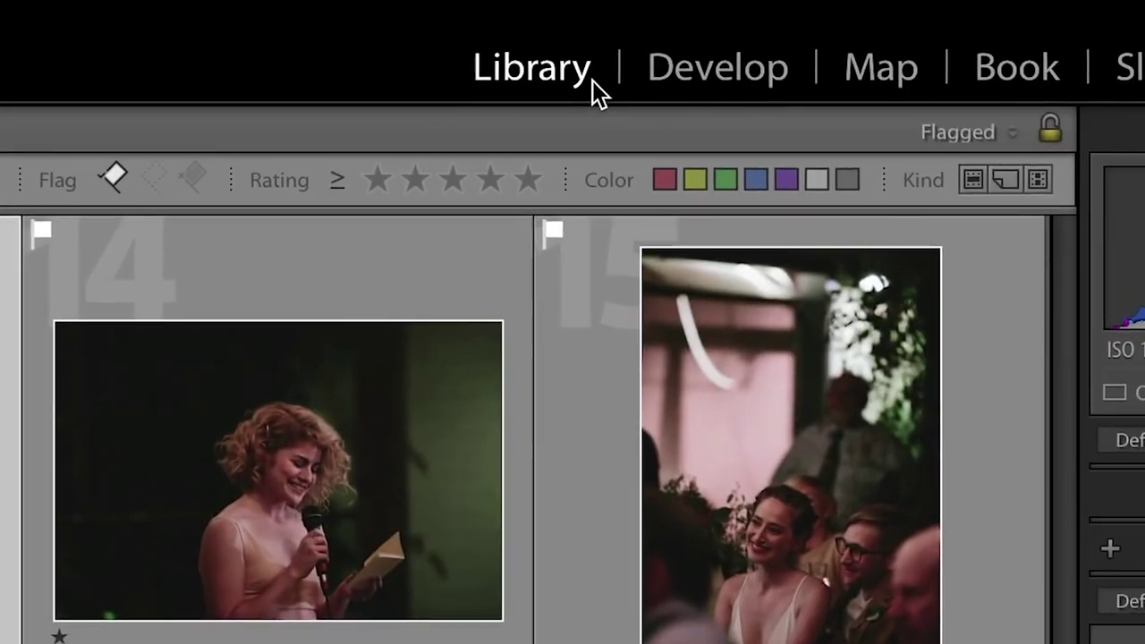
- Switch to Lightroom Classic and browse the flagged wedding photos in the Develop module
left_click(789, 91)
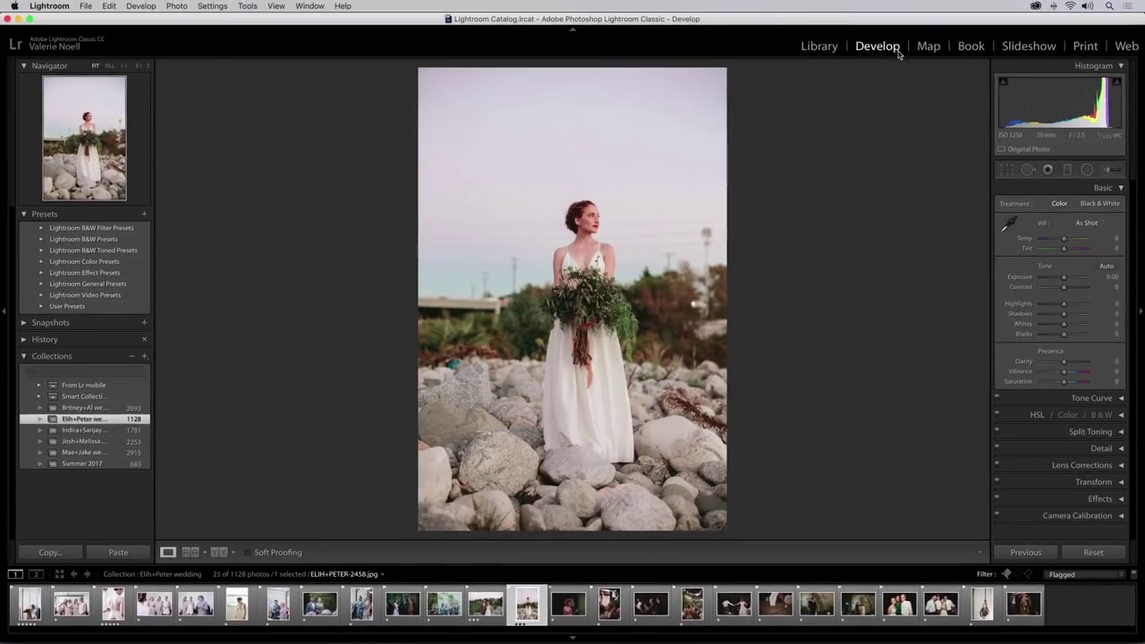
key("Right")
key("Right")
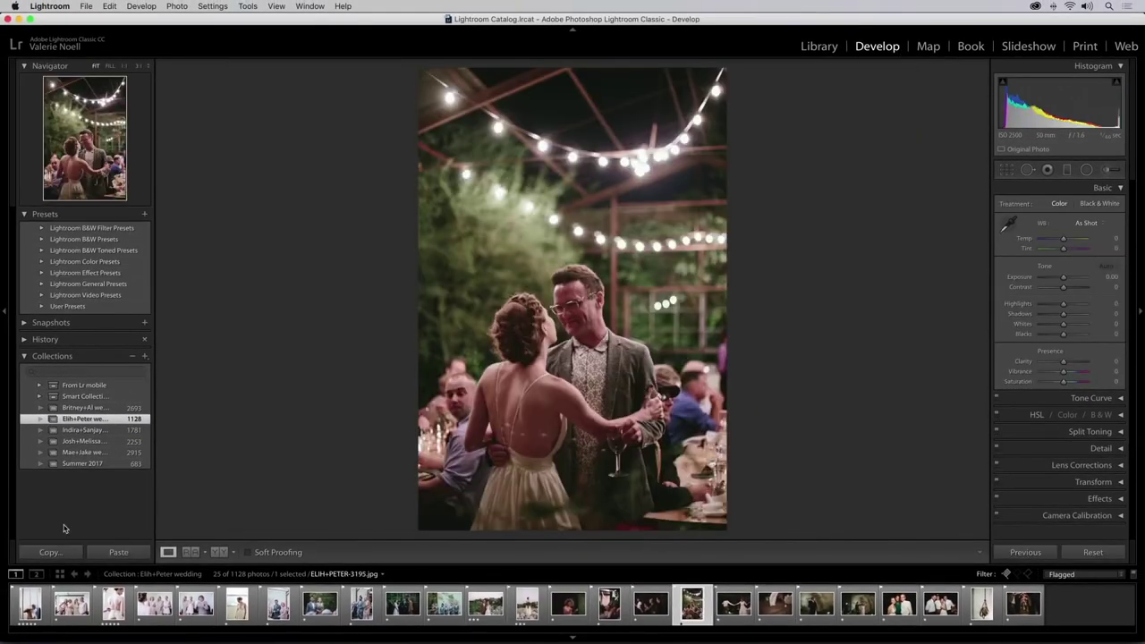
key("Right")
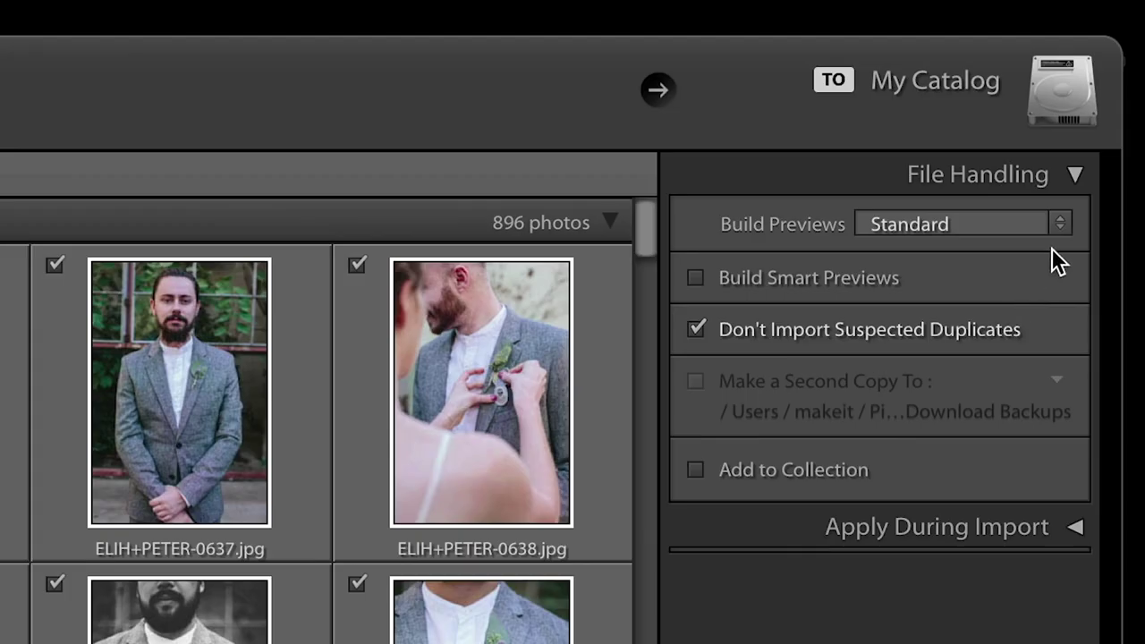
- Change the Build Previews option for the wedding photo import and browse the imported group photos in the Library
left_click(1060, 224)
left_click(1064, 196)
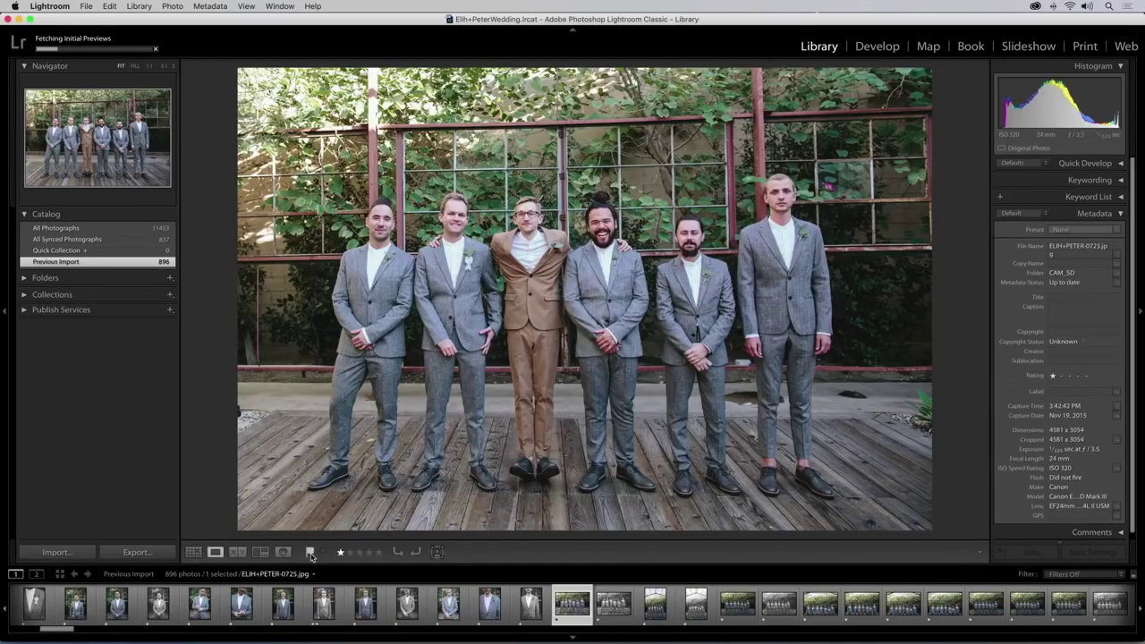
key("Right")
scroll(909, 182, "down", 4)
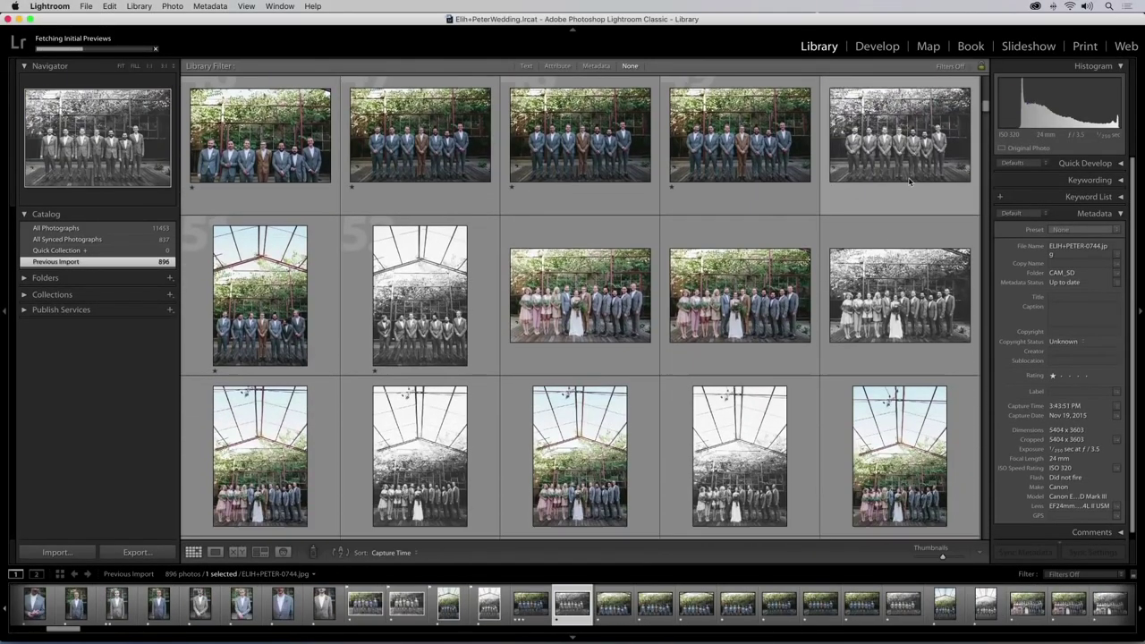
- Open the black-and-white groomsmen photo in Loupe view, rate it three stars, and look at other photos in the wedding collection
double_click(485, 347)
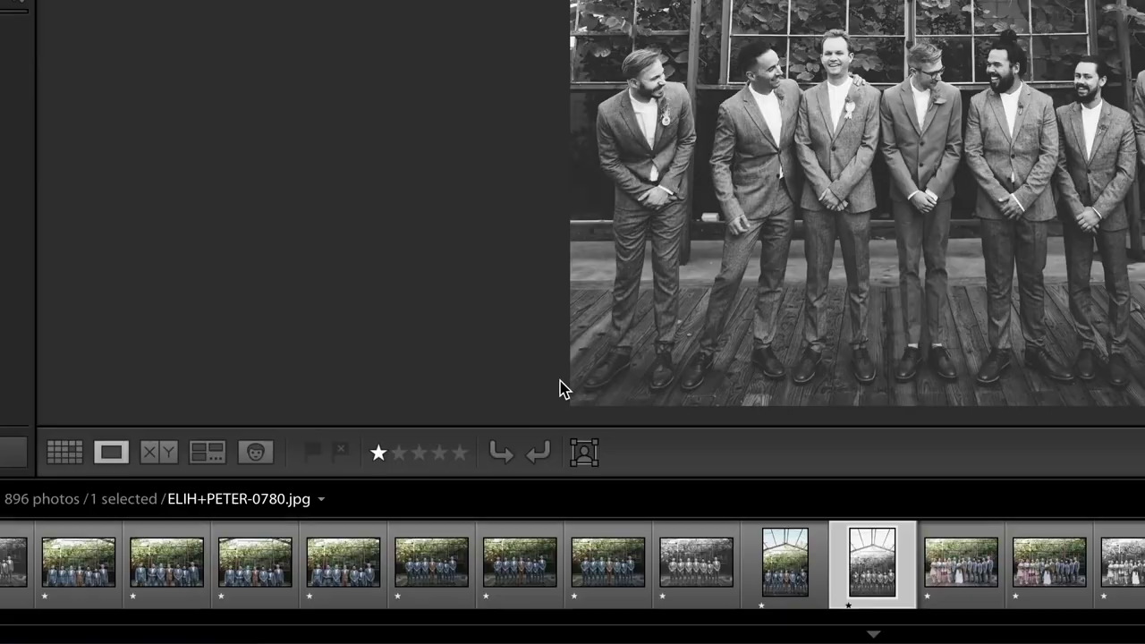
key("3")
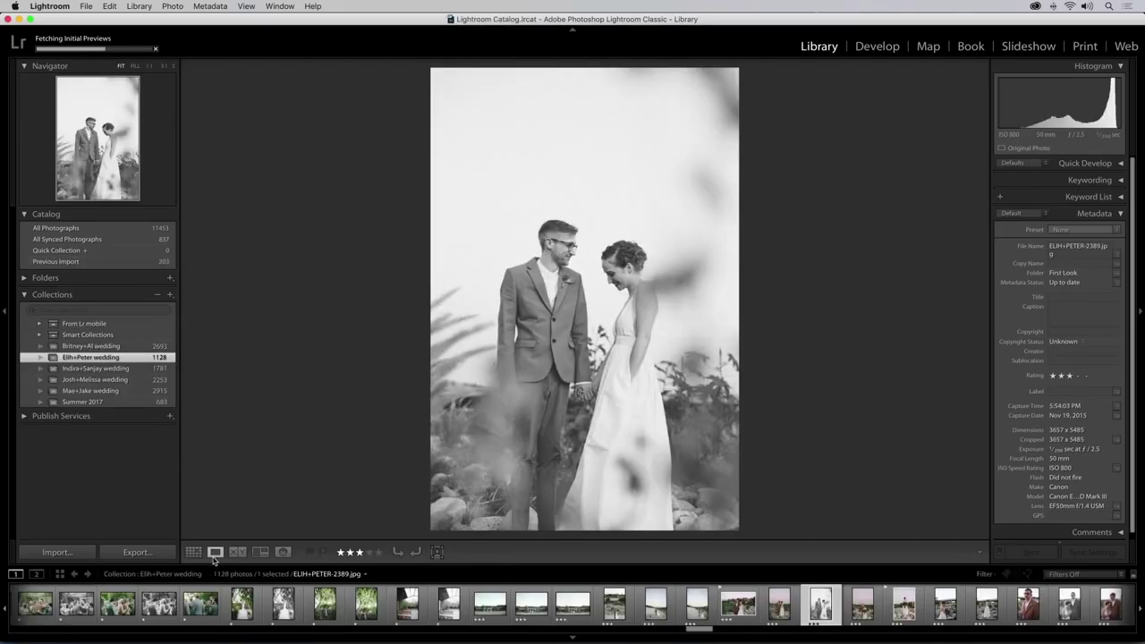
left_click(614, 605)
left_click(654, 608)
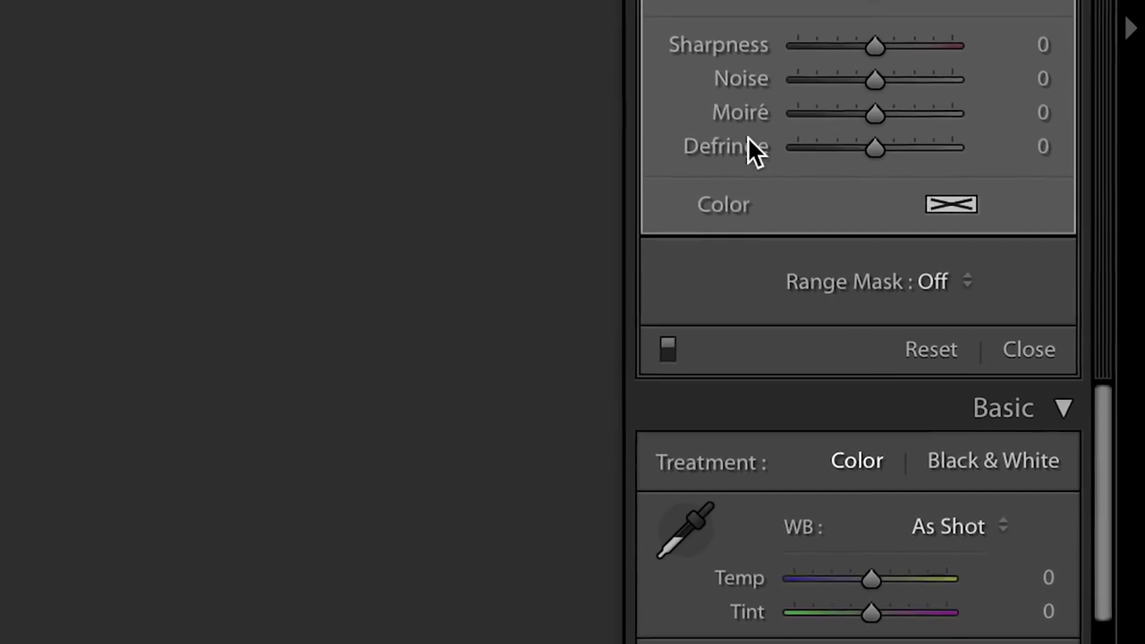
- Open the Range Mask options and paint an Adjustment Brush mask over the dark ground of the desert landscape photo
left_click(967, 288)
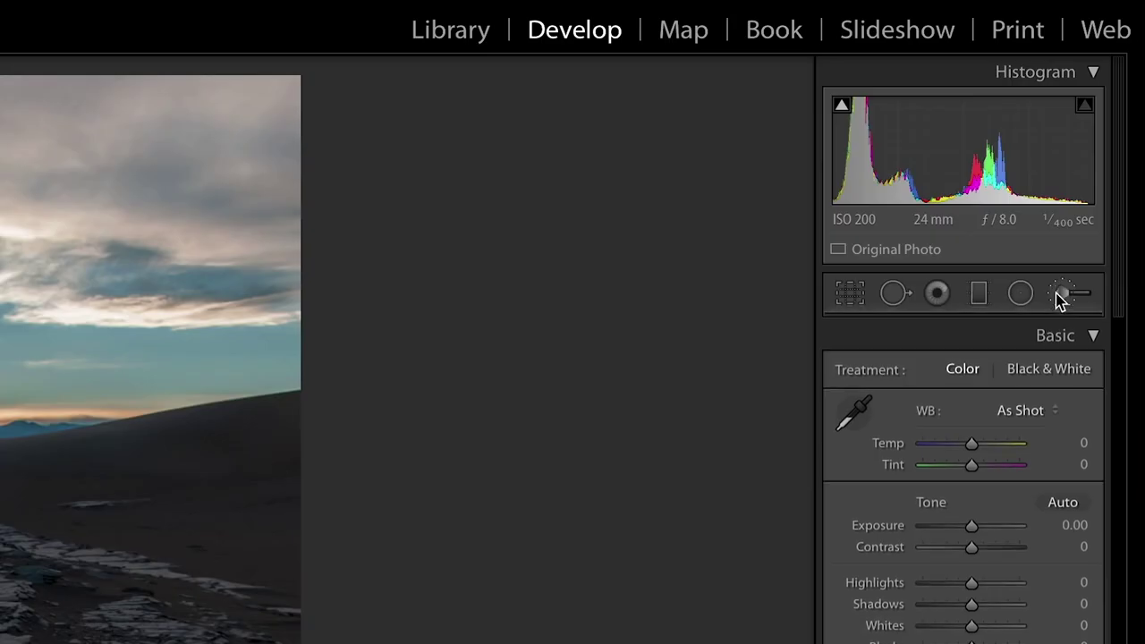
left_click(1061, 295)
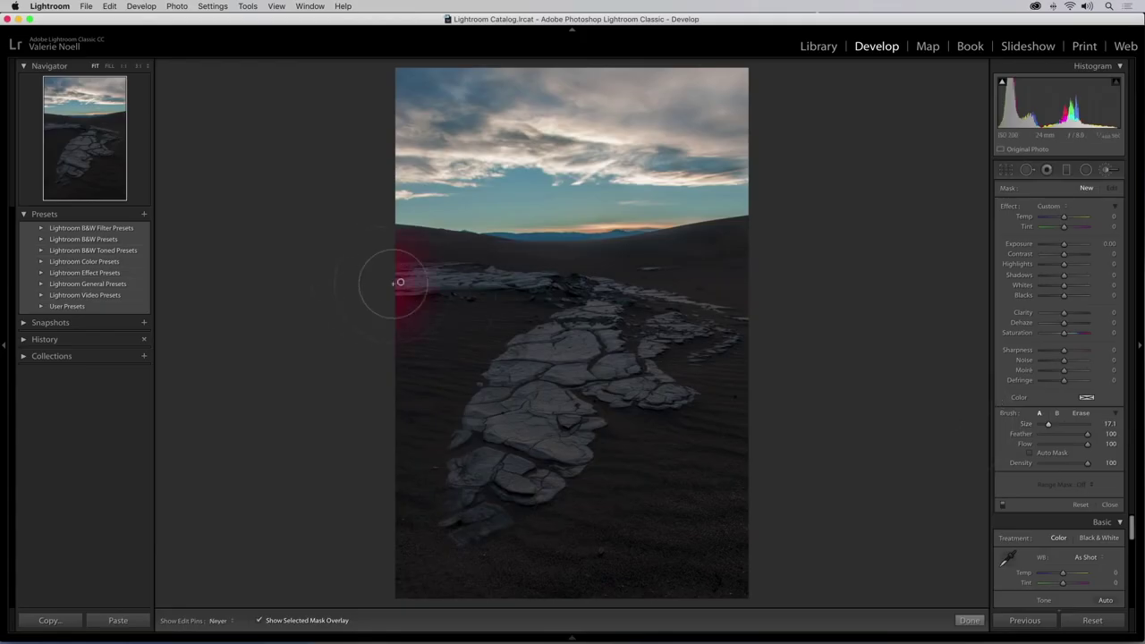
left_click_drag(525, 349, 659, 363)
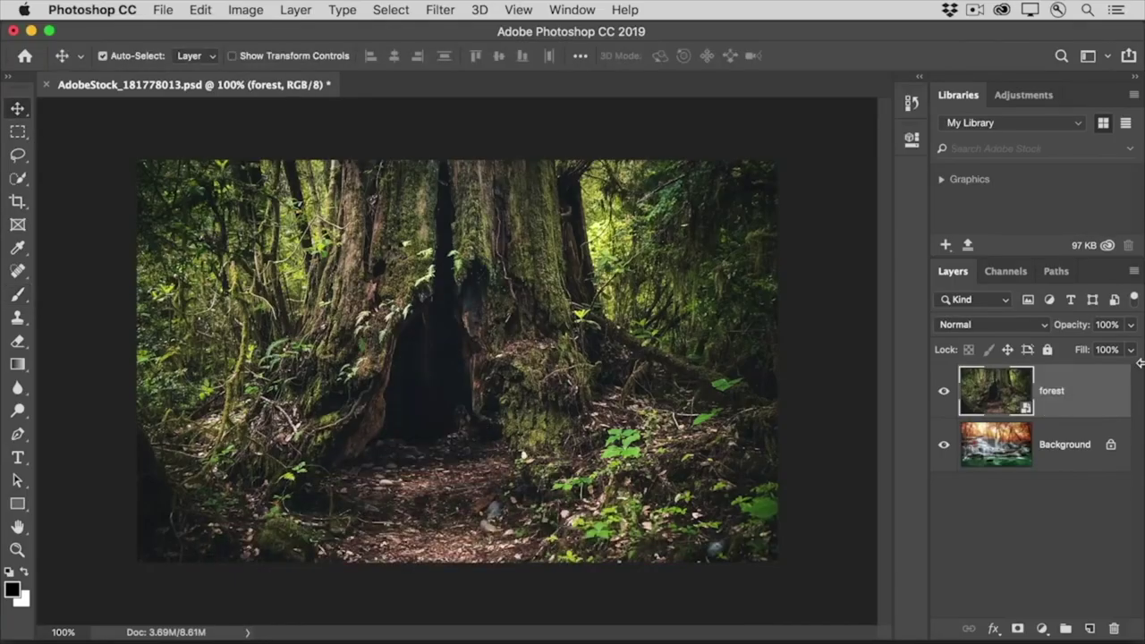
- Switch to Photoshop, toggle the forest layer off and on to check the waterfall beneath, and add a layer mask to it
left_click(944, 391)
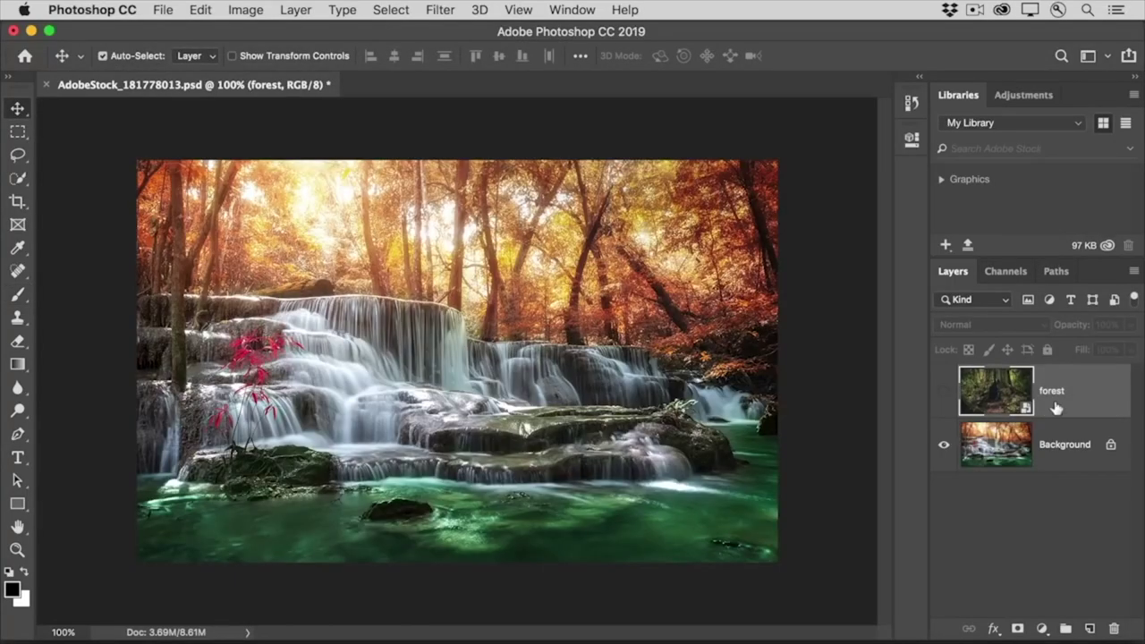
left_click(944, 394)
left_click(1018, 629)
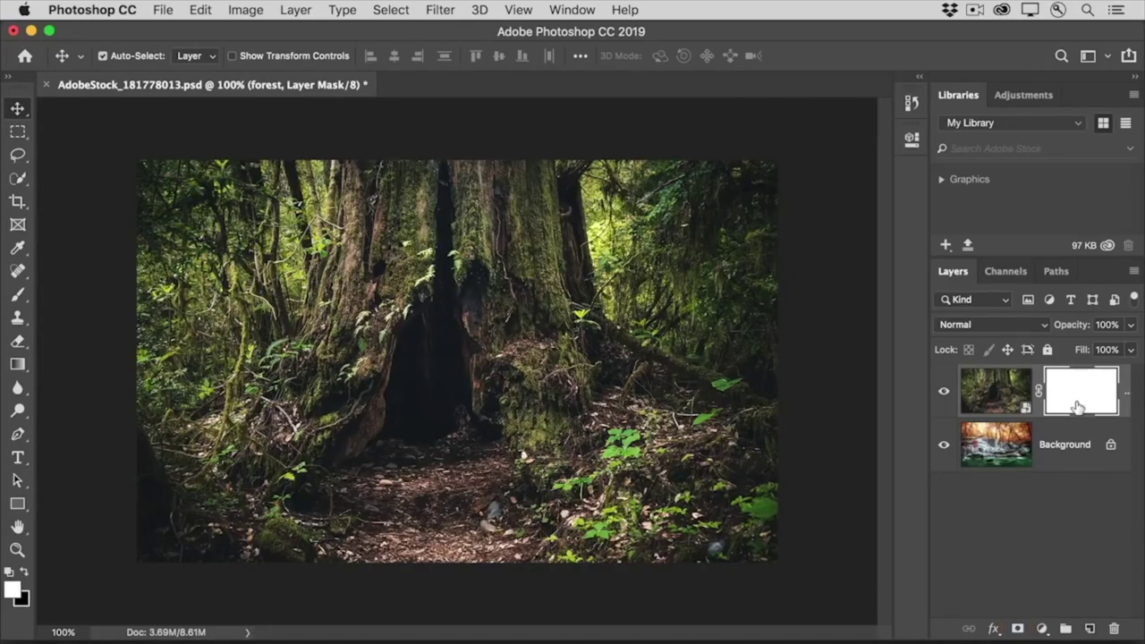
- Paint the forest layer mask with an 81-pixel brush to reveal the waterfall below the tree hollow, and paint the forest back over the pool
left_click(18, 294)
left_click(129, 56)
left_click_drag(109, 154, 118, 154)
key("Return")
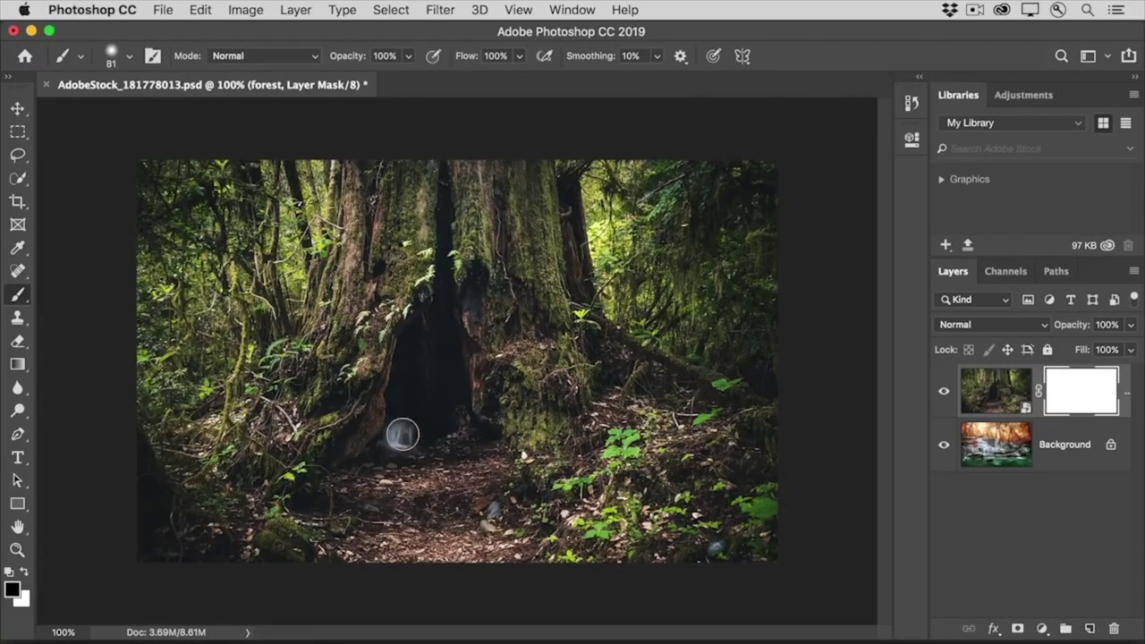
mouse_move(403, 435)
left_mouse_down()
mouse_move(386, 458)
mouse_move(481, 476)
mouse_move(477, 502)
mouse_move(154, 476)
mouse_move(422, 507)
left_mouse_up()
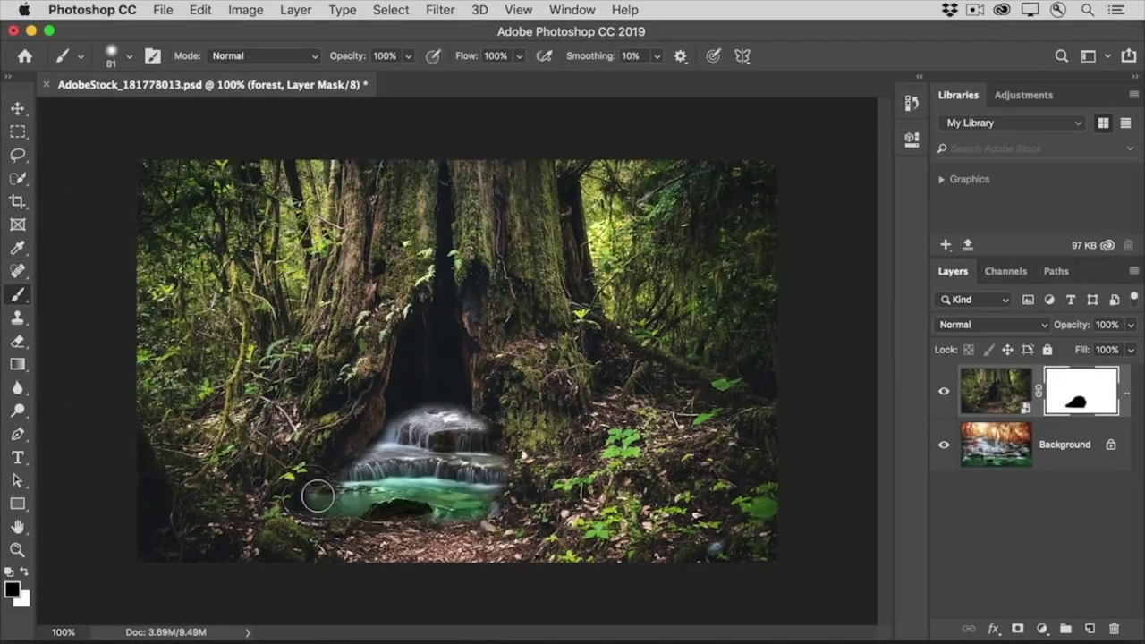
key("x")
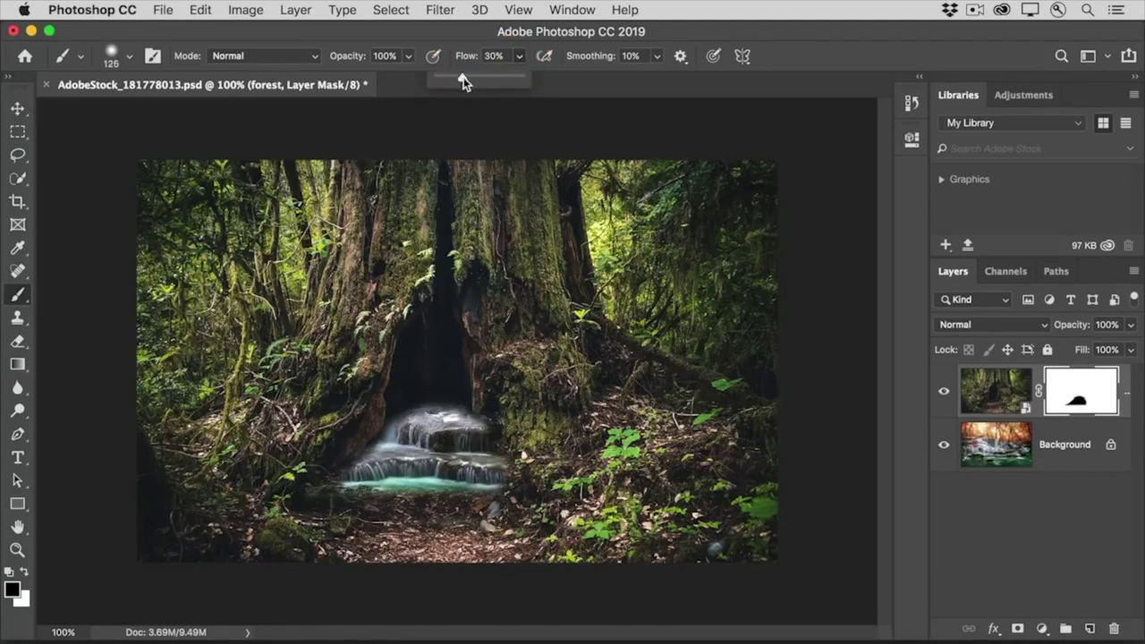
- Reveal the upper waterfall and the wide green pool using a 125-pixel brush at 30% flow, and inspect the mask on its own
left_click_drag(417, 367, 438, 385)
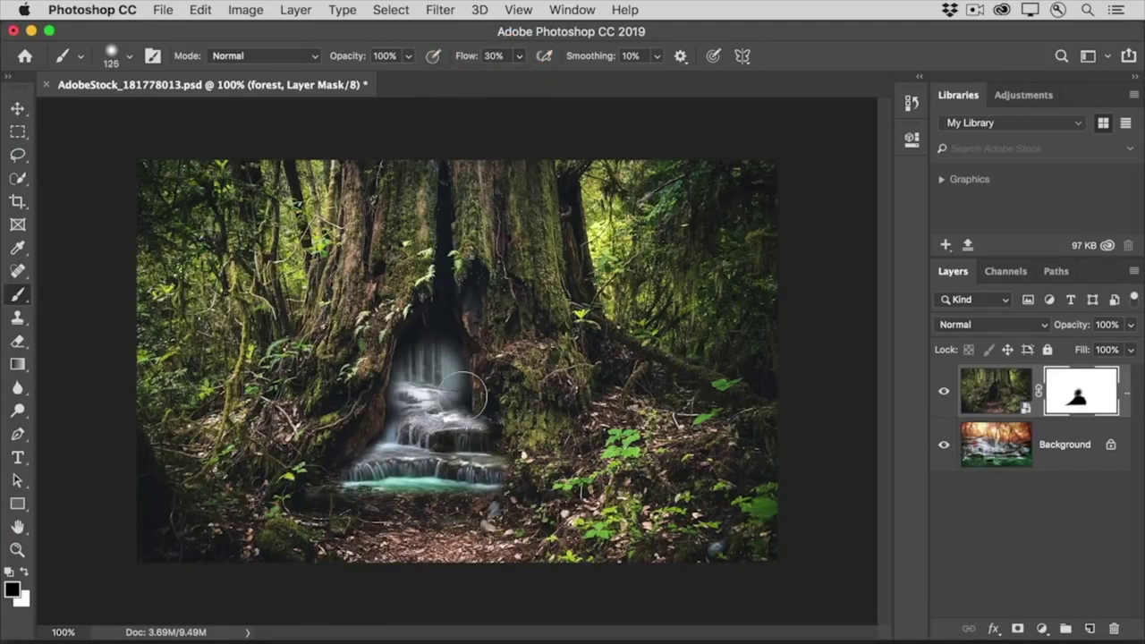
mouse_move(385, 515)
left_mouse_down()
mouse_move(261, 569)
mouse_move(540, 514)
left_mouse_up()
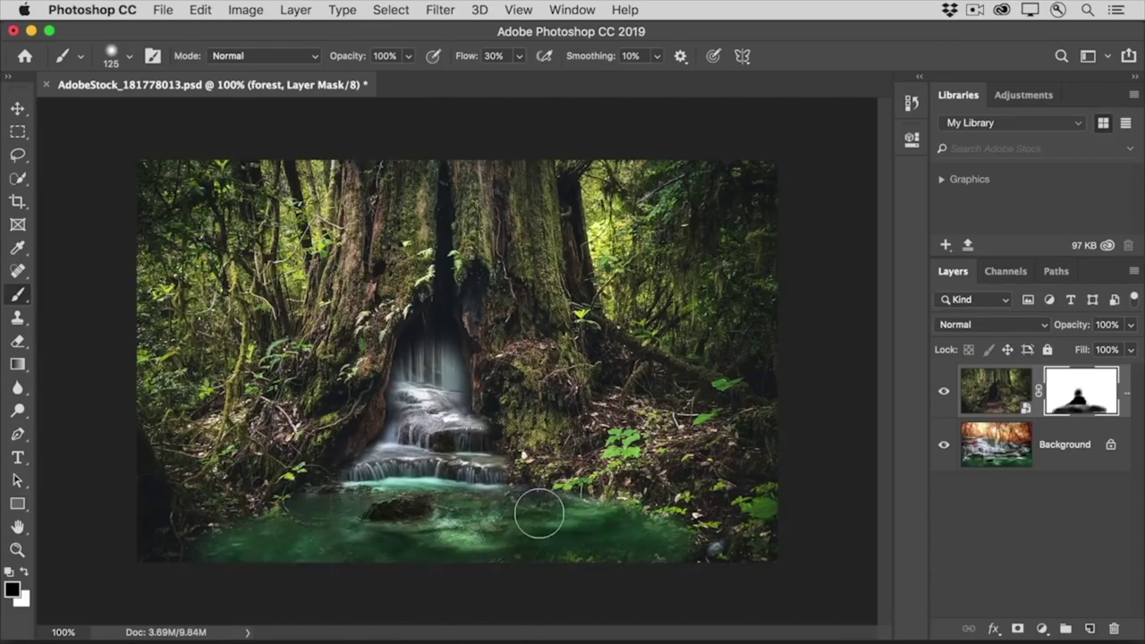
left_click(1074, 408, "alt")
left_click(1086, 406, "alt")
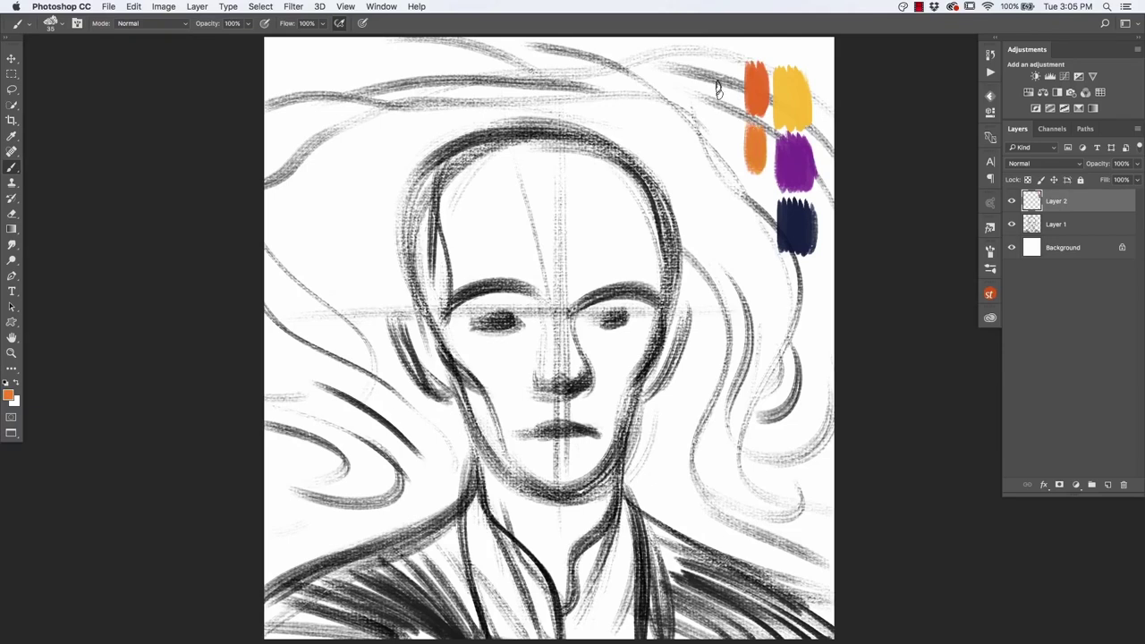
- Switch to the portrait sketch and paint blended brown, red and pink color swatches beside the existing palette on Layer 2
mouse_move(747, 79)
left_mouse_down()
mouse_move(756, 156)
mouse_move(752, 91)
left_mouse_up()
left_click_drag(739, 73, 721, 106)
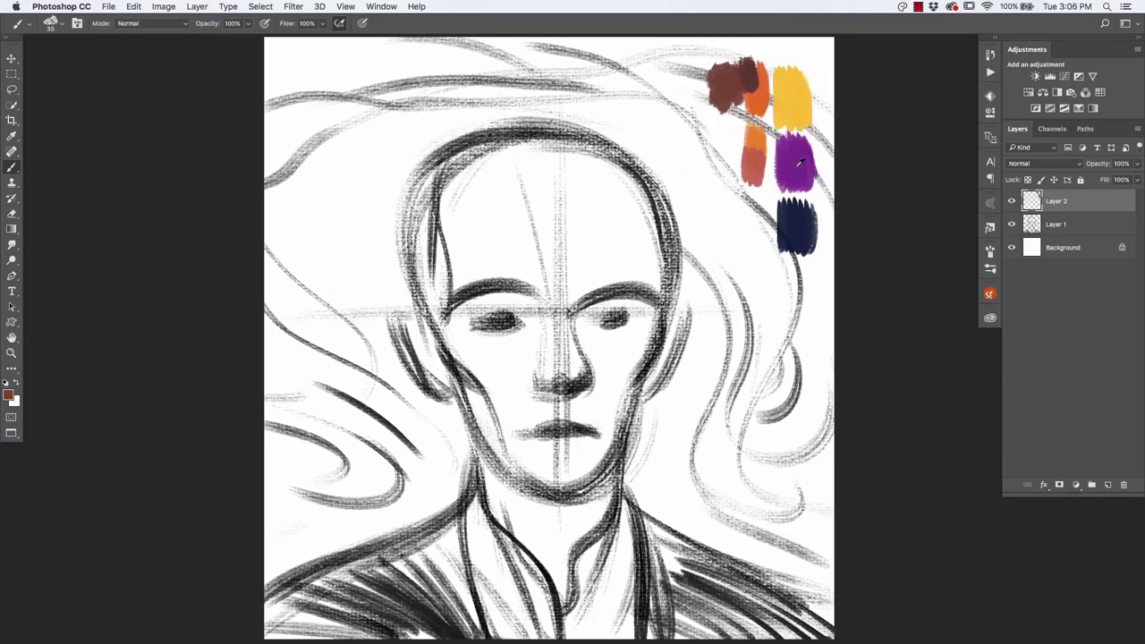
left_click(723, 136, "alt")
left_click_drag(807, 72, 817, 52)
- Set the opacity of the sketch on Layer 1 to 16%
left_click(1057, 224)
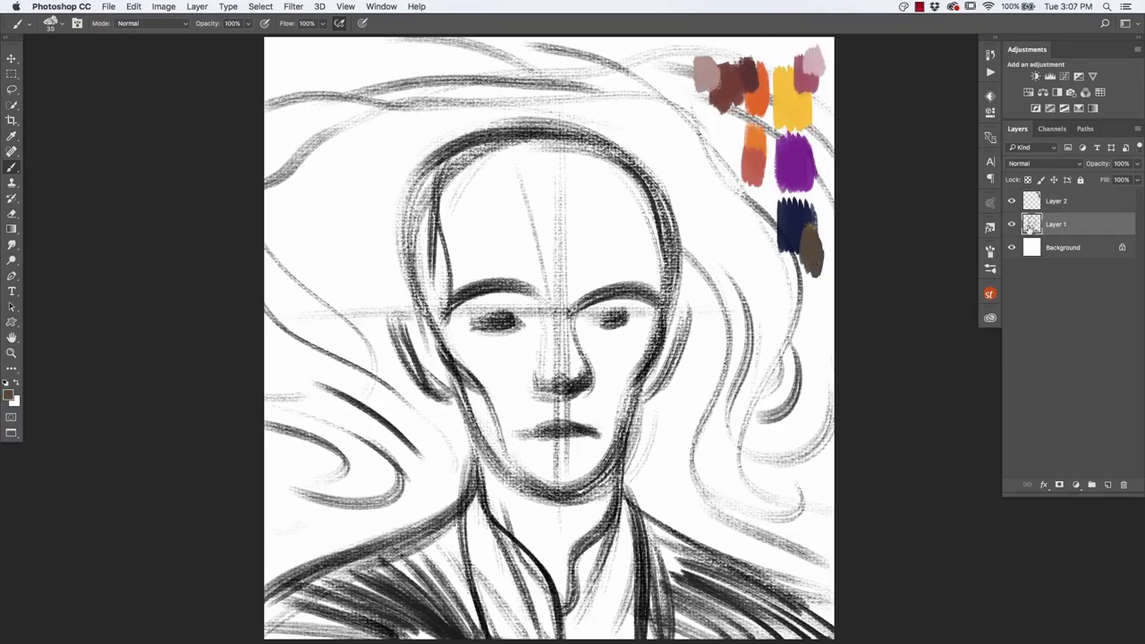
double_click(1122, 164)
type("16")
- Add a new layer above the Background, paint color over the face, and open the blend mode choices for Layer 1
left_click(1063, 247)
left_click(1107, 485)
left_click_drag(586, 240, 694, 305)
left_click(1056, 224)
left_click(1029, 164)
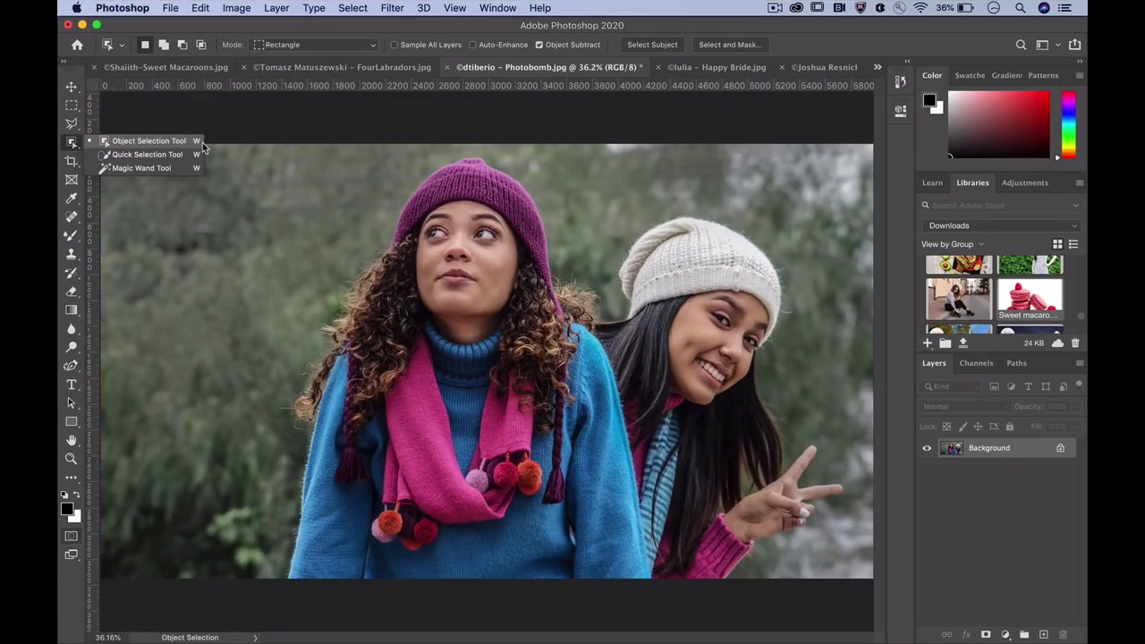
- Select the two women in the Photobomb photo with the Object Selection tool, and check the selections in Quick Mask
left_click(201, 144)
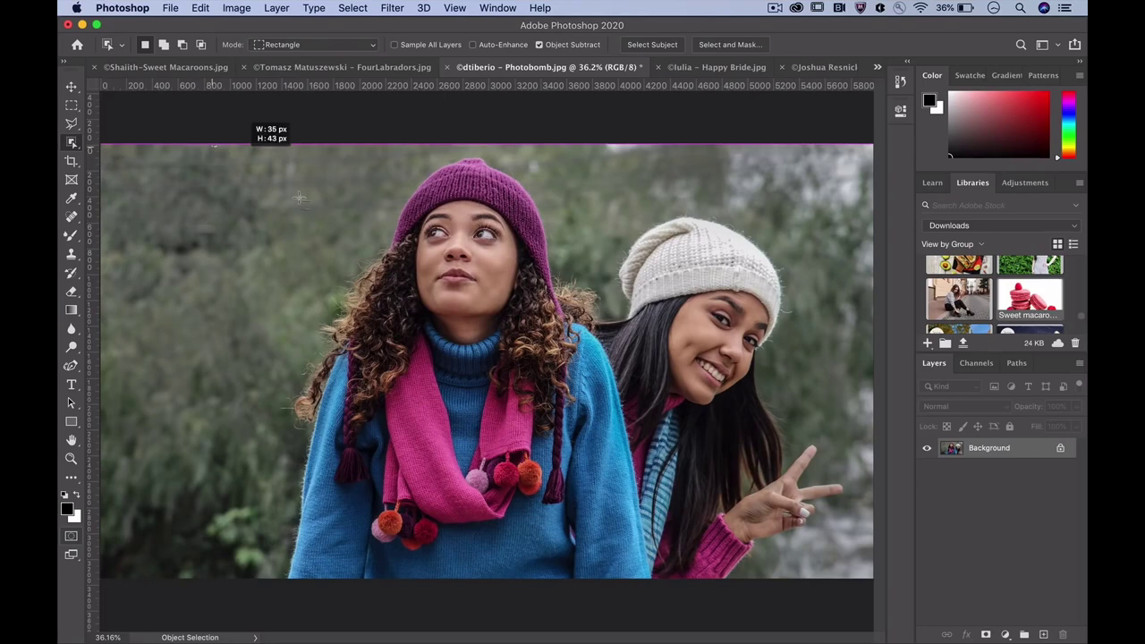
left_click_drag(299, 197, 838, 561)
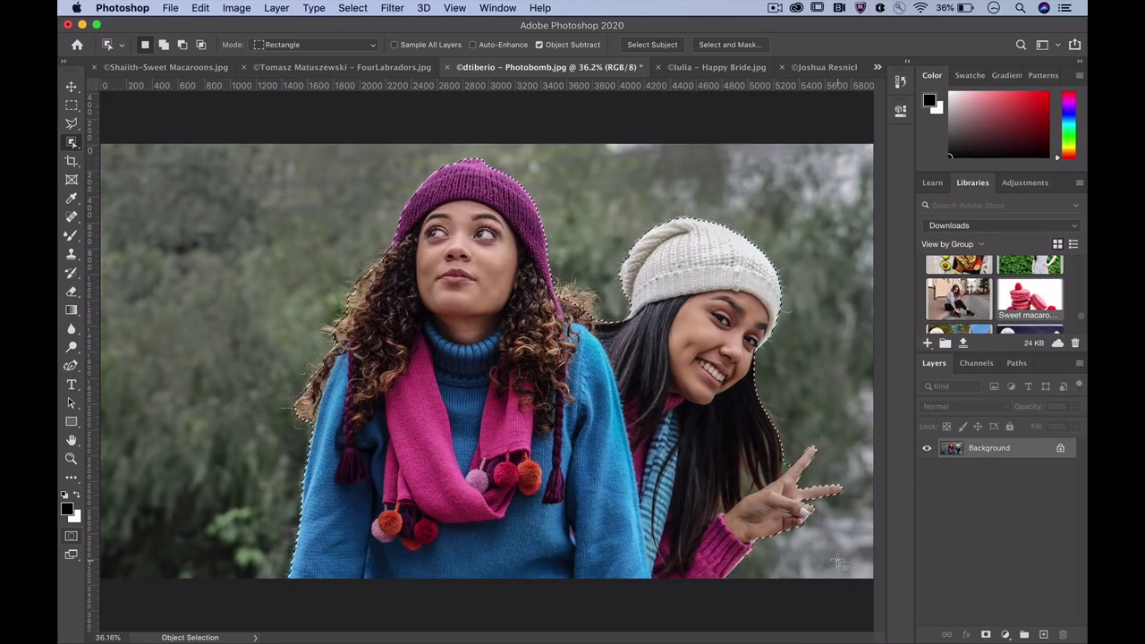
key("q")
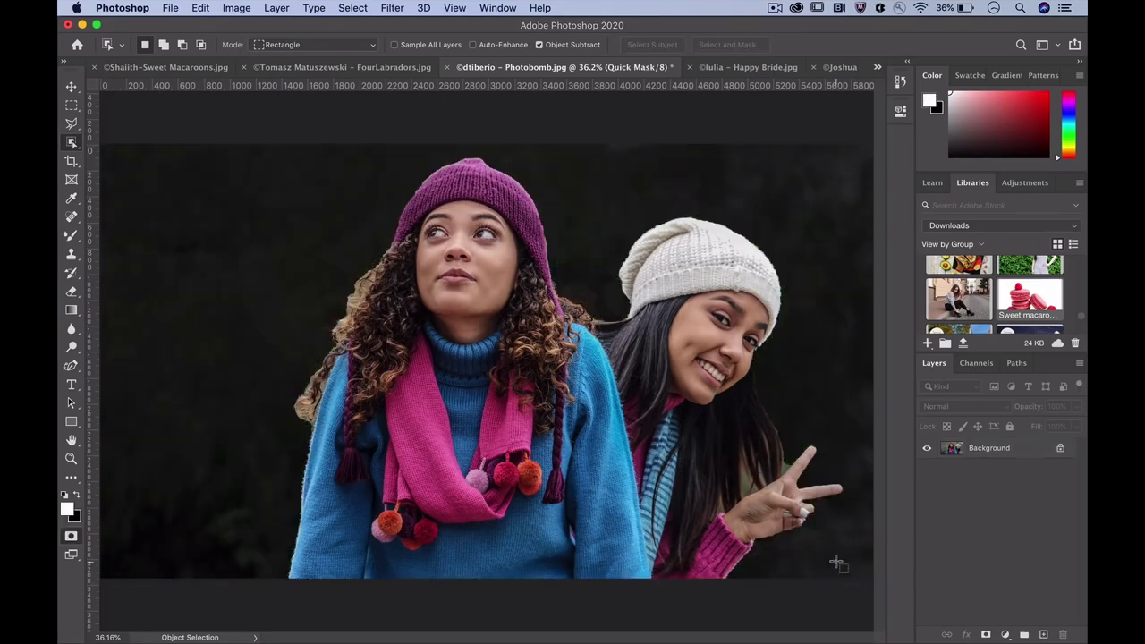
key("q")
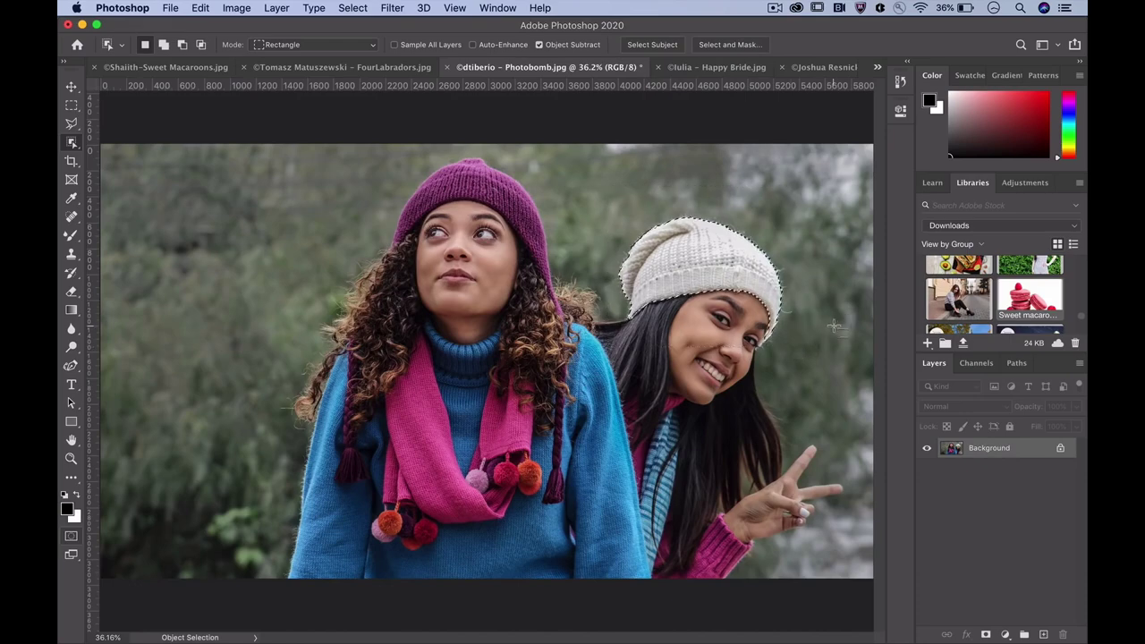
key("q")
key("q")
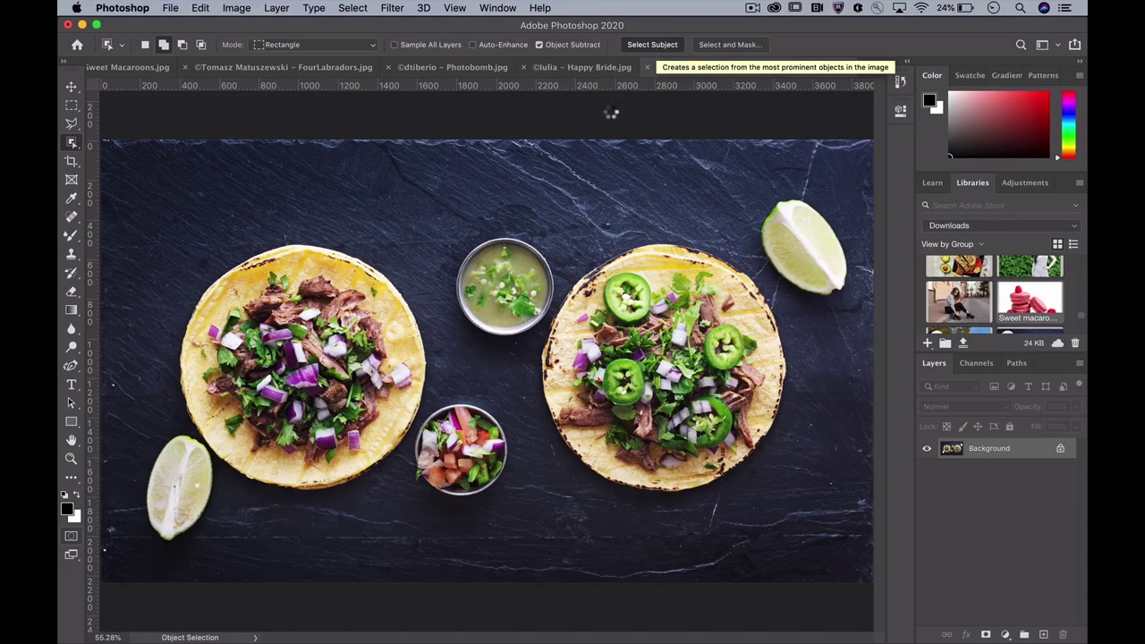
- Preview the automatic subject selection of the tacos photo in Quick Mask, and clear the selection
key("q")
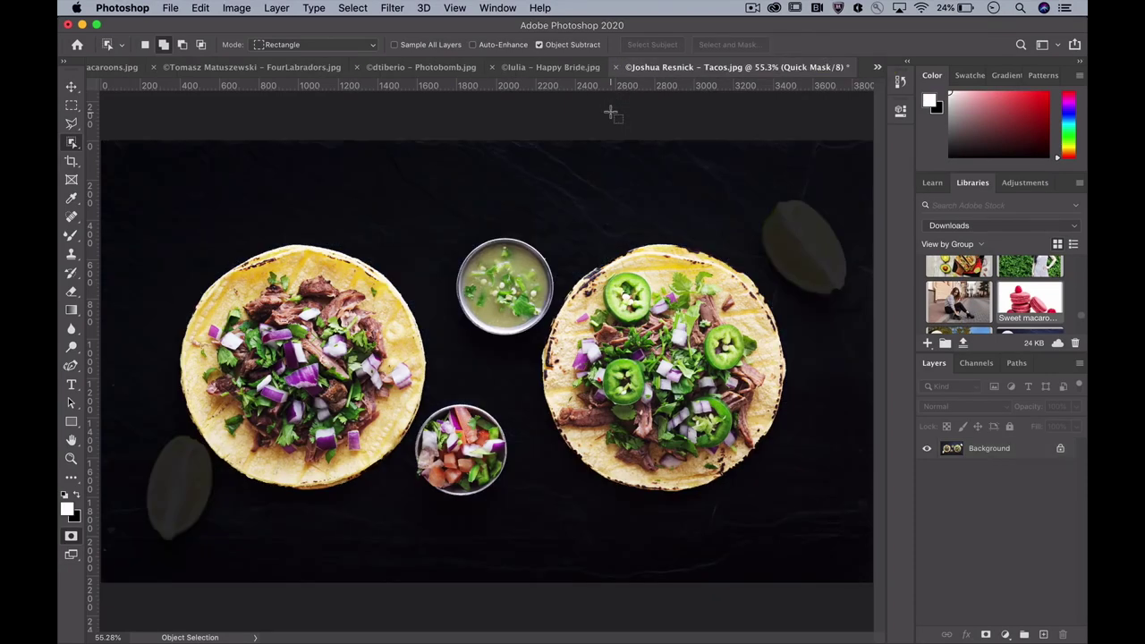
key("q")
left_click(352, 8)
left_click(376, 40)
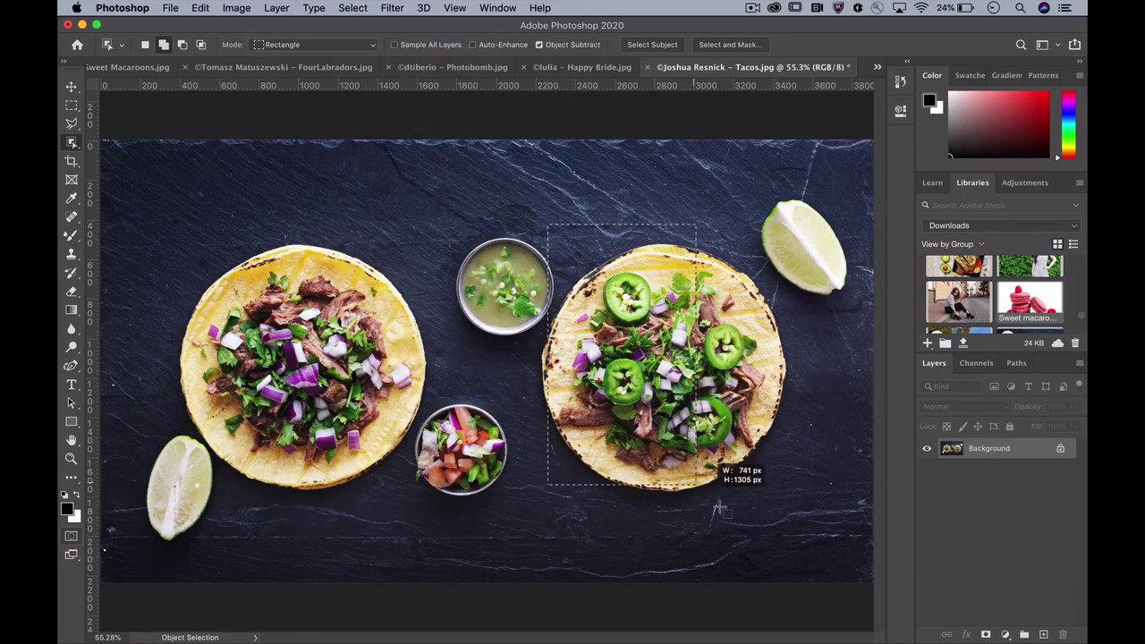
- Select the taco beside the lime wedge, check it in Quick Mask, and subtract its jalapeño slices from the selection
key("q")
key("q")
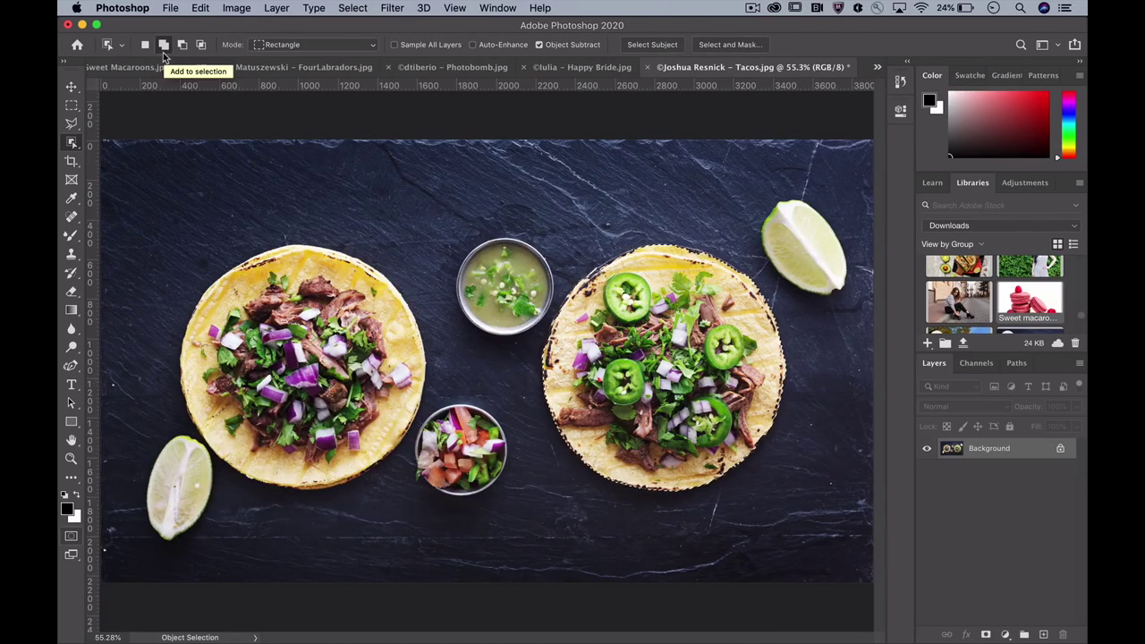
left_click(182, 44)
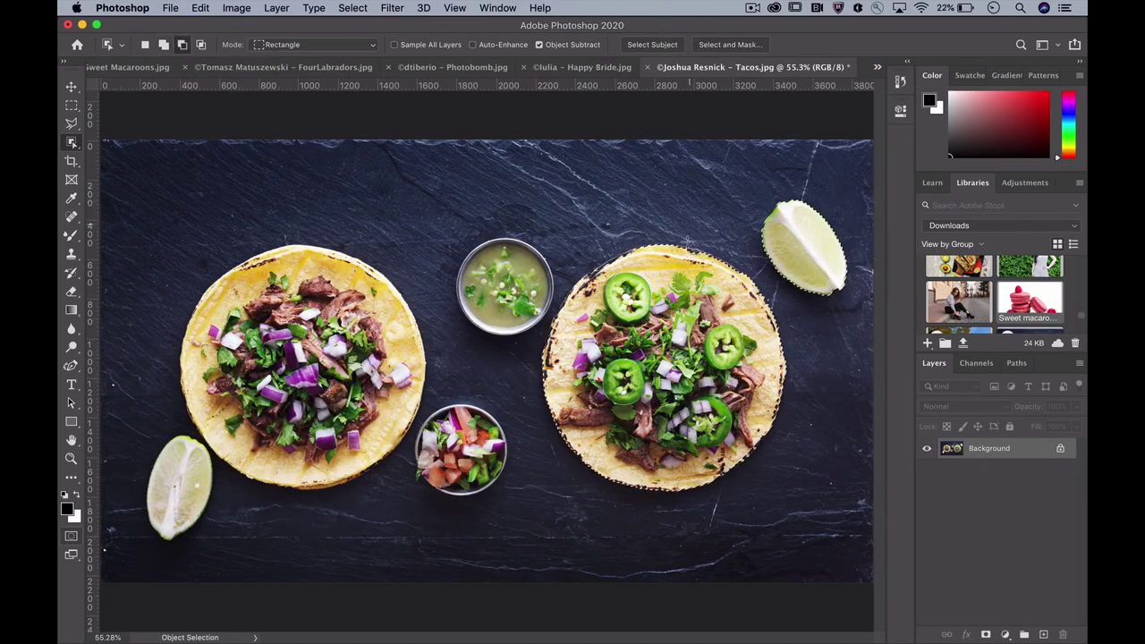
left_click_drag(716, 289, 755, 344)
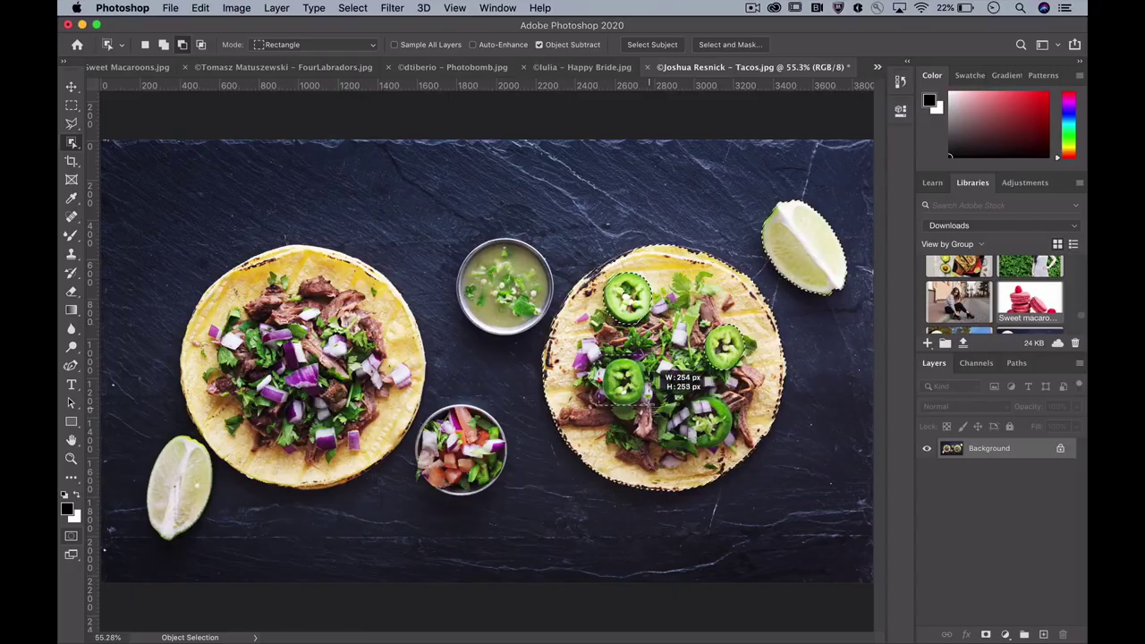
- Set the Object Selection mode to Lasso, select the two small salsa bowls, and preview the selection in Quick Mask
left_click(372, 45)
left_click(358, 57)
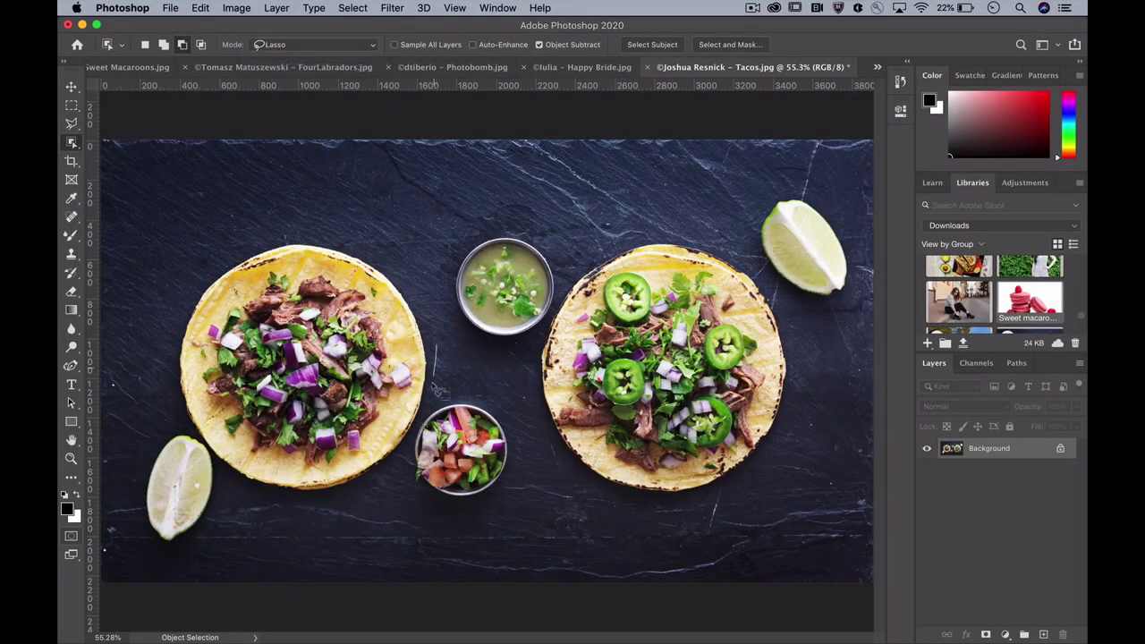
key("q")
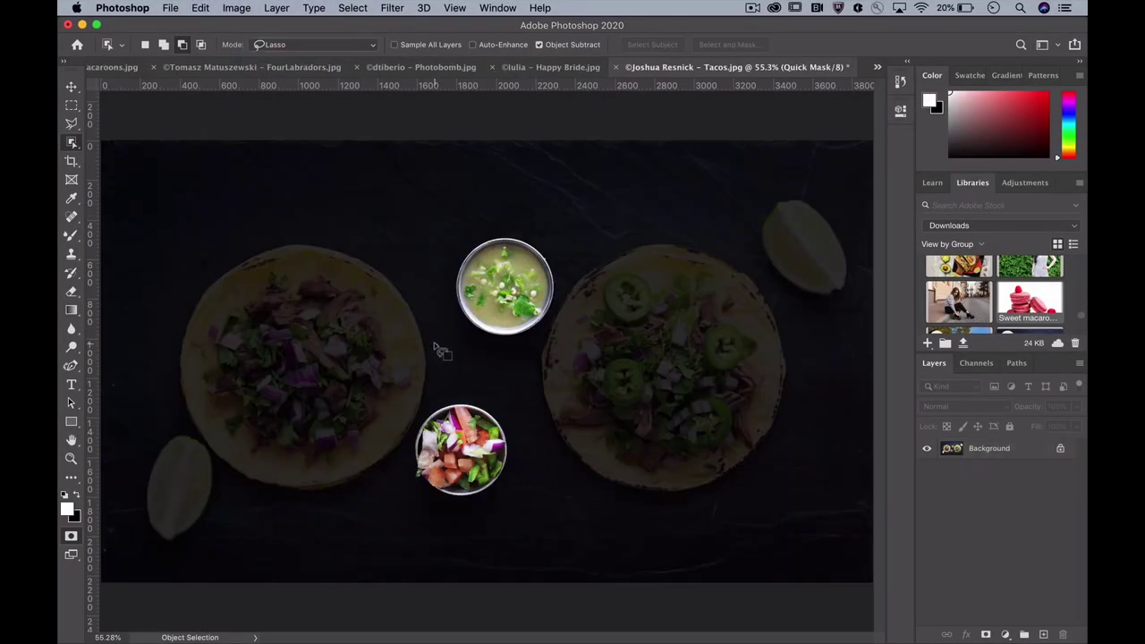
key("q")
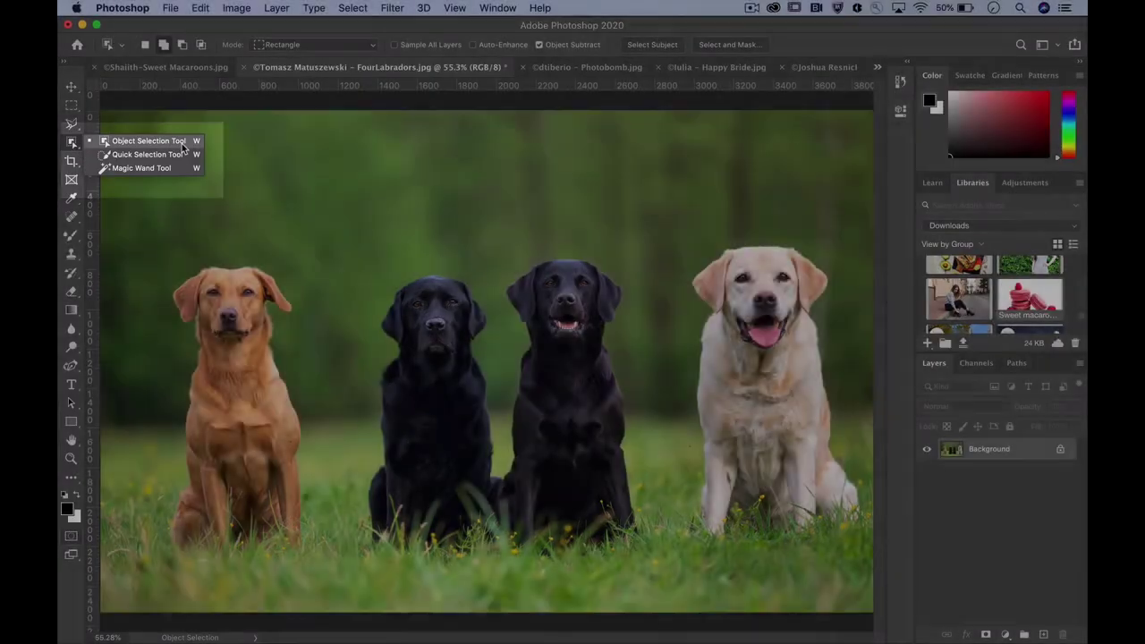
- Draw a rectangular object selection around the brown labrador and the black labrador next to it
left_click_drag(149, 231, 512, 565)
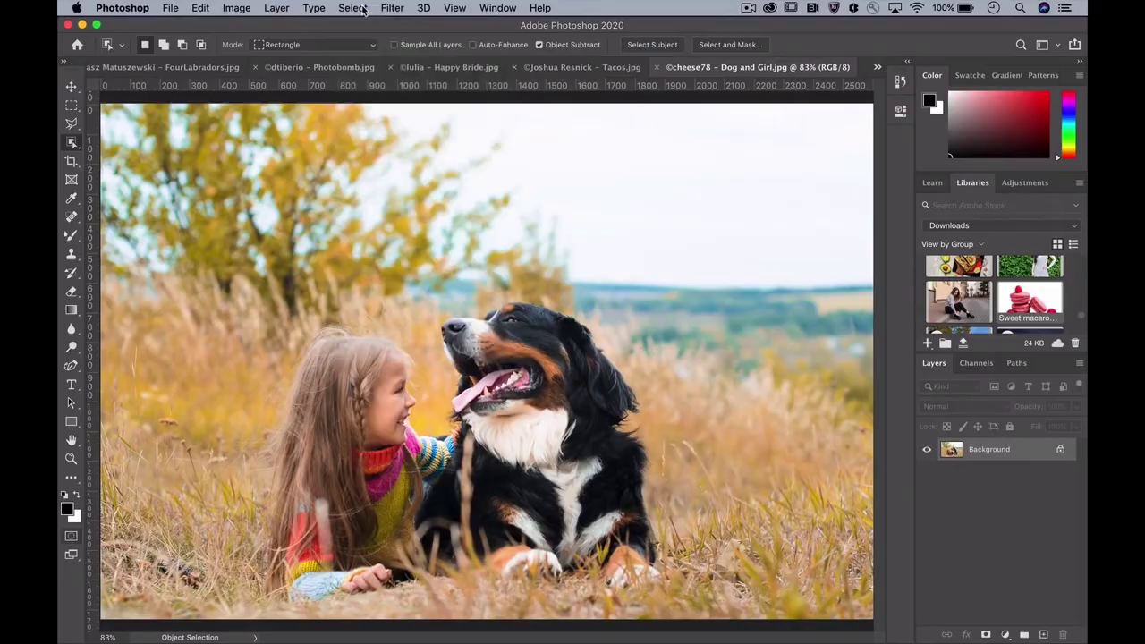
- Open Select and Mask for the Dog and Girl photo and draw an object selection around both subjects
left_click(353, 7)
left_click(389, 199)
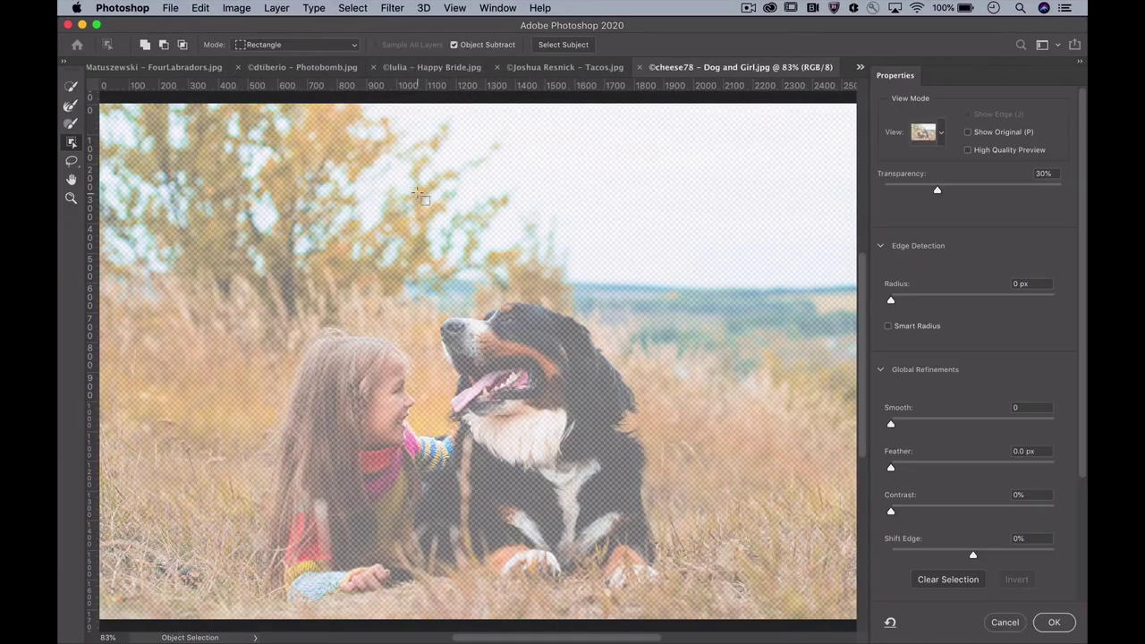
left_click_drag(681, 601, 681, 602)
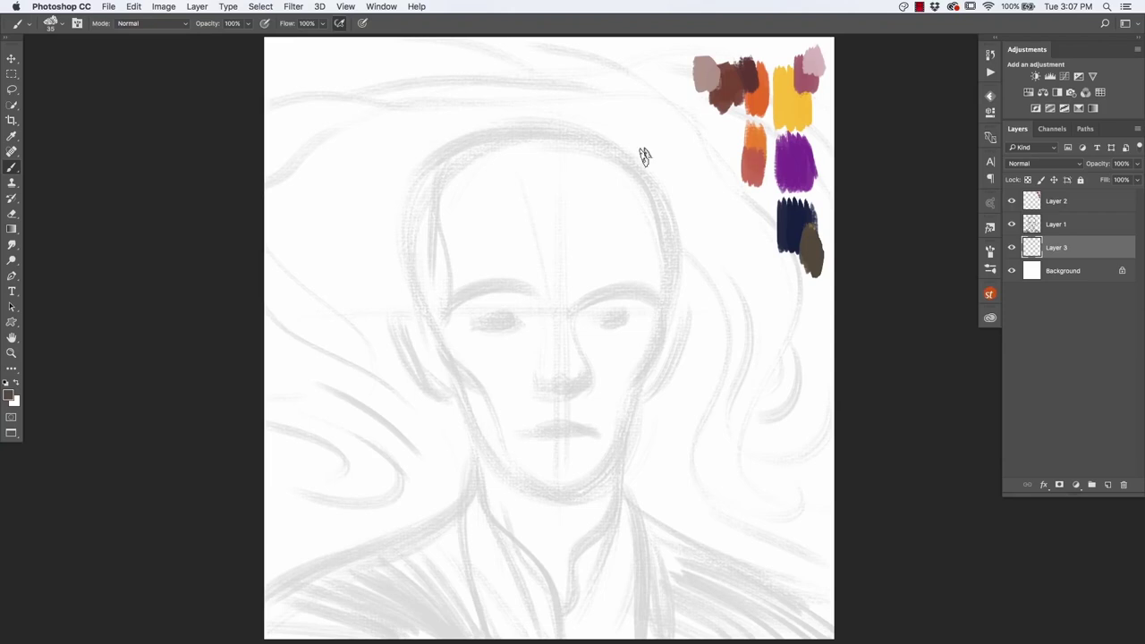
- Sample the purple swatch, enlarge the brush, and cover the whole canvas with purple on Layer 3
left_click(794, 162, "alt")
key("]")
key("]")
key("]")
key("]")
key("]")
key("]")
key("]")
key("]")
mouse_move(552, 342)
left_mouse_down()
mouse_move(810, 456)
mouse_move(508, 308)
mouse_move(155, 484)
left_mouse_up()
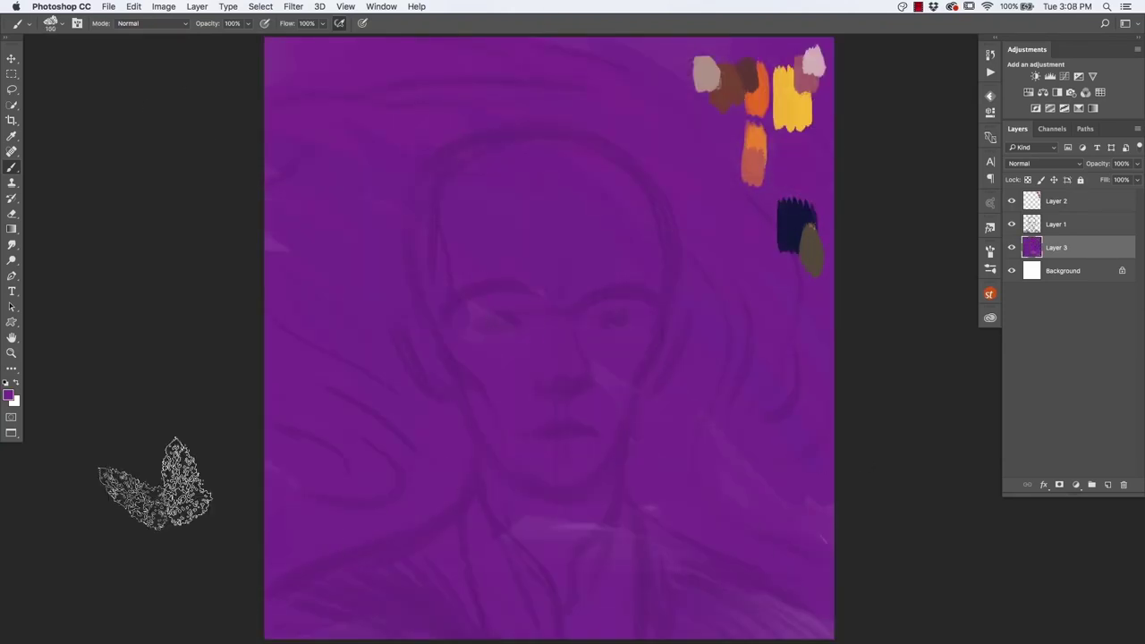
- Hide the palette layer and paint sweeping orange, red and grey swirls over the purple on Layer 3
left_click(758, 140, "alt")
left_click(1012, 201)
key("bracketleft")
mouse_move(707, 390)
left_mouse_down()
mouse_move(544, 31)
mouse_move(455, 417)
mouse_move(608, 120)
mouse_move(322, 92)
mouse_move(492, 241)
left_mouse_up()
left_click(665, 187, "alt")
mouse_move(644, 129)
left_mouse_down()
mouse_move(664, 187)
mouse_move(647, 145)
mouse_move(349, 320)
mouse_move(313, 179)
left_mouse_up()
left_click(375, 313, "alt")
key("super+minus")
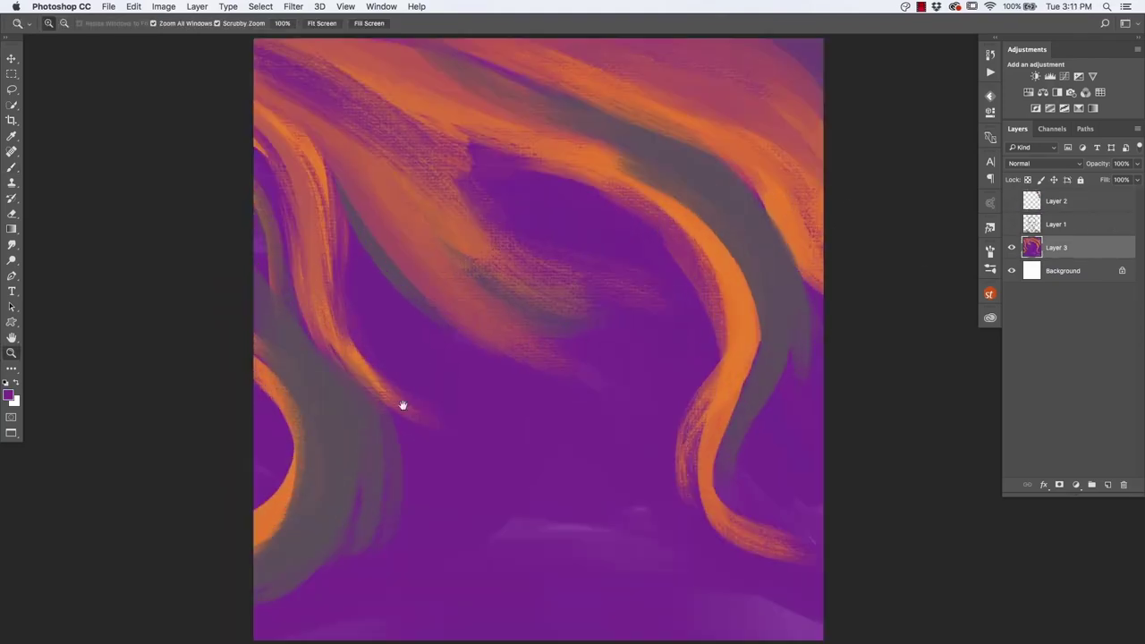
key("ctrl+minus")
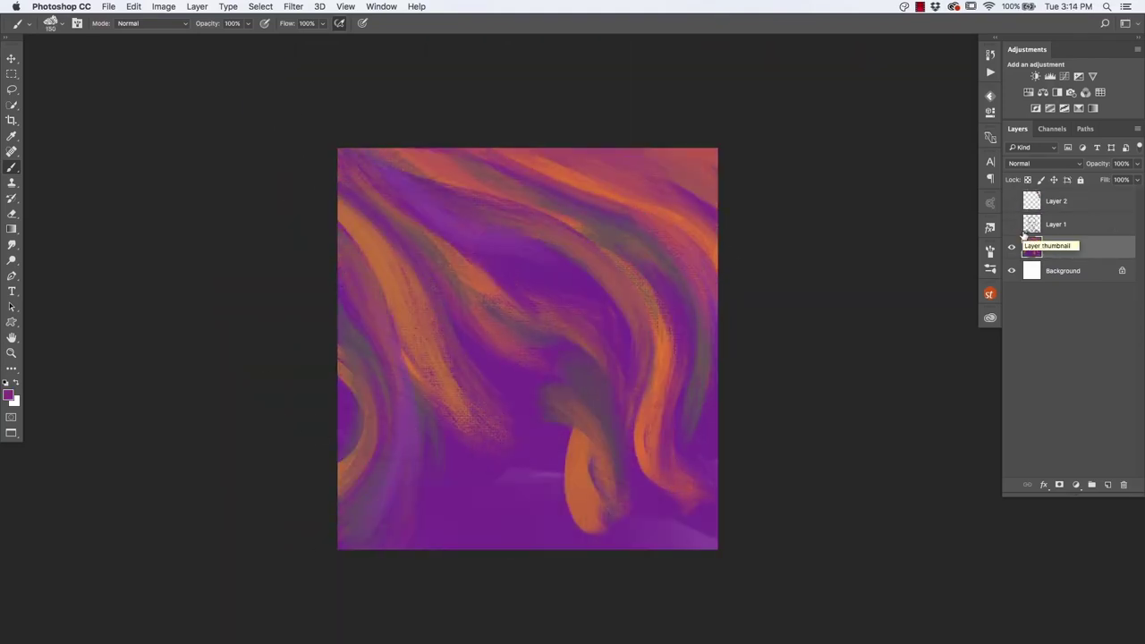
- Blend beige and olive swatches on Layer 2, and paint the tan head, ears and neck on a new layer above Layer 3
key("ctrl+plus")
key("alt+period")
left_click(774, 266, "alt")
mouse_move(775, 269)
left_mouse_down()
mouse_move(739, 266)
mouse_move(720, 215)
left_mouse_up()
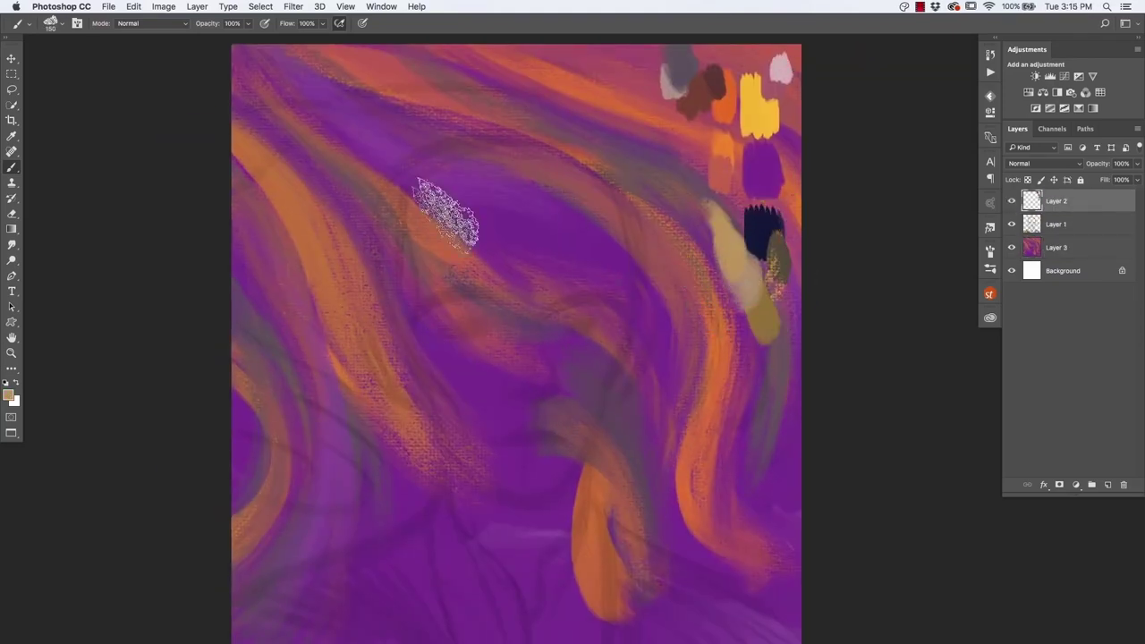
mouse_move(662, 224)
left_mouse_down()
mouse_move(441, 324)
mouse_move(435, 343)
mouse_move(460, 363)
mouse_move(527, 557)
mouse_move(615, 226)
left_mouse_up()
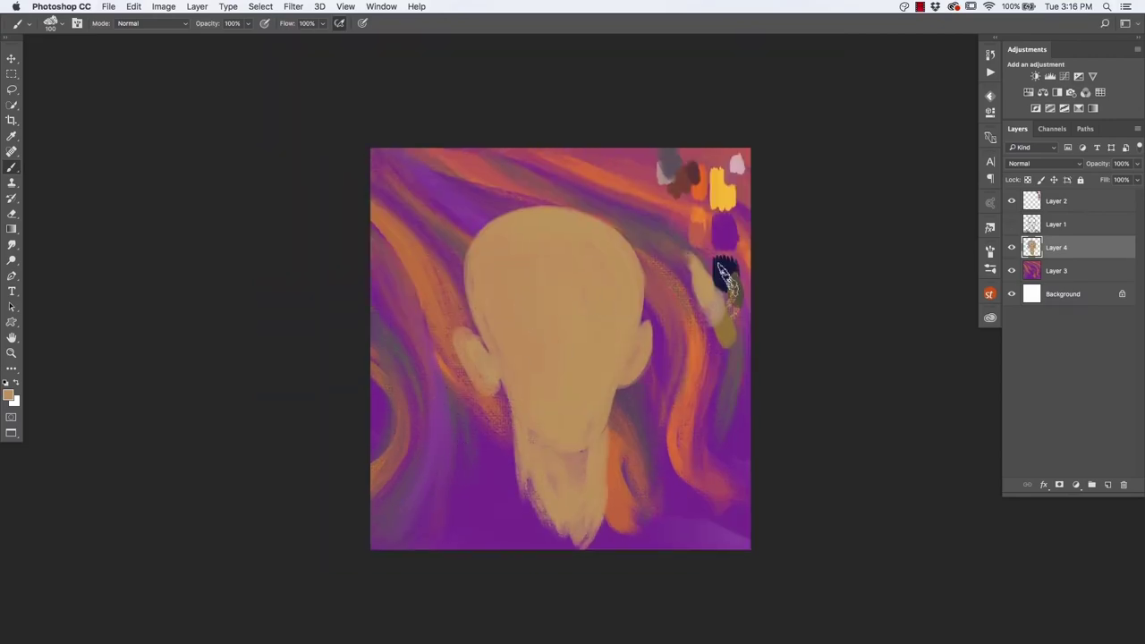
- Sample the navy swatch, hide the palette, and paint dark sweeping strokes around the head on Layer 3
left_click(726, 277, "alt")
key("alt+bracketleft")
mouse_move(608, 219)
left_mouse_down()
mouse_move(652, 396)
mouse_move(548, 188)
left_mouse_up()
left_click(1012, 200)
mouse_move(761, 274)
left_mouse_down()
mouse_move(652, 192)
mouse_move(649, 363)
mouse_move(627, 519)
left_mouse_up()
- Blend more sampled background colors beside the neck and into the upper-left swirls on Layer 3 with a 150-pixel brush
left_click(621, 435, "alt")
left_click(653, 295, "alt")
key("bracketright")
key("bracketright")
left_click_drag(456, 401, 416, 523)
left_click(465, 165, "alt")
mouse_move(394, 161)
left_mouse_down()
mouse_move(471, 219)
mouse_move(406, 161)
left_mouse_up()
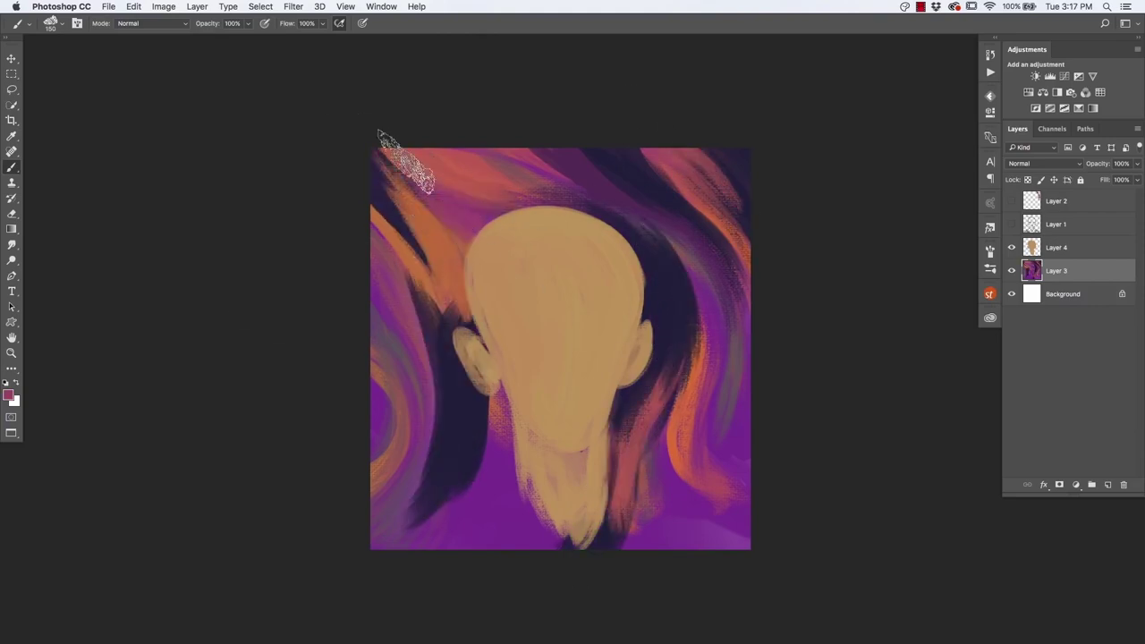
- Pick a new golden skin tone and paint it over the face and neck on Layer 4
left_click(1034, 246)
left_click(8, 394)
key("Return")
mouse_move(608, 268)
left_mouse_down()
mouse_move(618, 340)
mouse_move(501, 350)
mouse_move(493, 385)
mouse_move(537, 501)
left_mouse_up()
- With a smaller brush and the sketch shown, paint the navy jacket across both shoulders on Layer 4
key("bracketleft")
key("bracketleft")
key("bracketleft")
key("bracketleft")
key("bracketleft")
left_click(492, 416, "alt")
left_click_drag(497, 421, 452, 510)
left_click(460, 460, "alt")
left_click(1011, 224)
left_click_drag(376, 527, 504, 474)
mouse_move(748, 530)
left_mouse_down()
mouse_move(619, 455)
mouse_move(734, 537)
left_mouse_up()
- Sample the pale pink swatch, paint both sides of the shirt collar on Layer 4, and hide the sketch
left_click(571, 393, "alt")
left_click(1012, 201)
left_click(735, 164, "alt")
left_click_drag(550, 545, 512, 467)
left_click(1011, 224)
key("super+plus")
left_click_drag(652, 398, 652, 495)
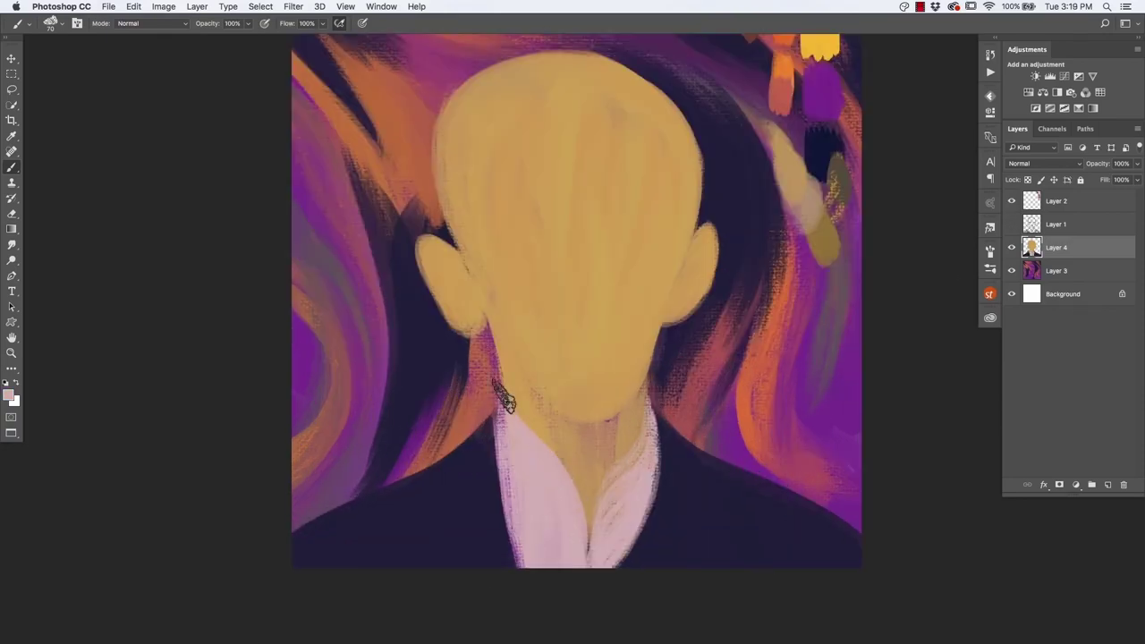
- Paint more swirling strokes beside the ear and neck on Layer 3, and hide the palette
left_click(1056, 270)
left_click_drag(447, 425, 407, 492)
left_click_drag(393, 278, 349, 452)
left_click(1011, 201)
- Paint the eyebrows, eyes, nose, mouth and ear shading on Layer 4, and hide the sketch with the palette shown
left_click(1056, 246)
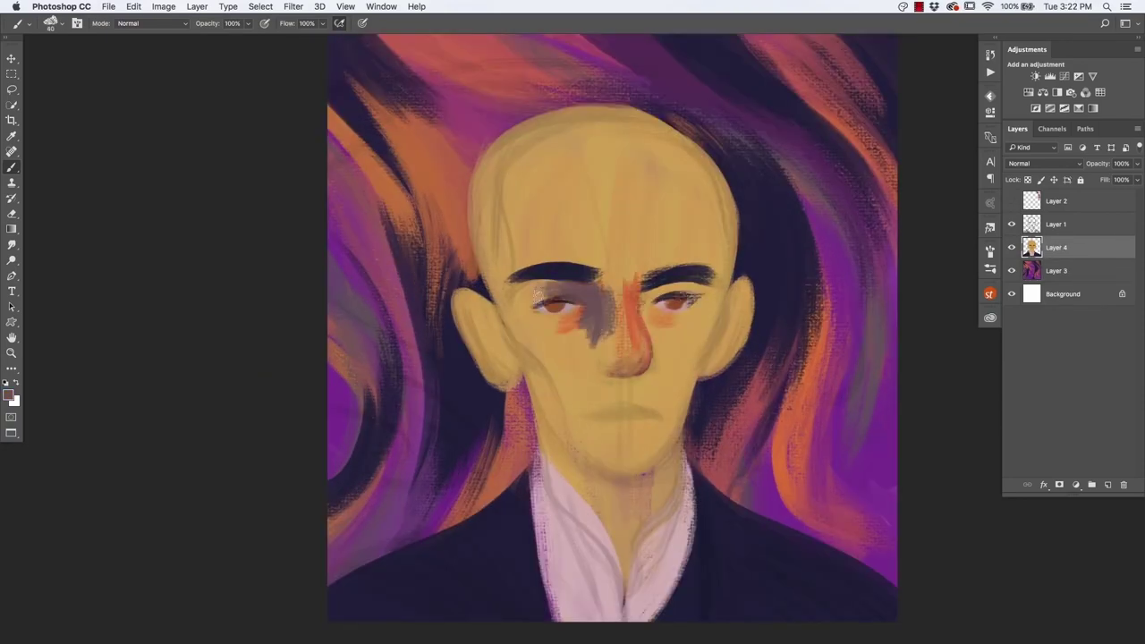
left_click_drag(474, 308, 501, 367)
left_click(1011, 201)
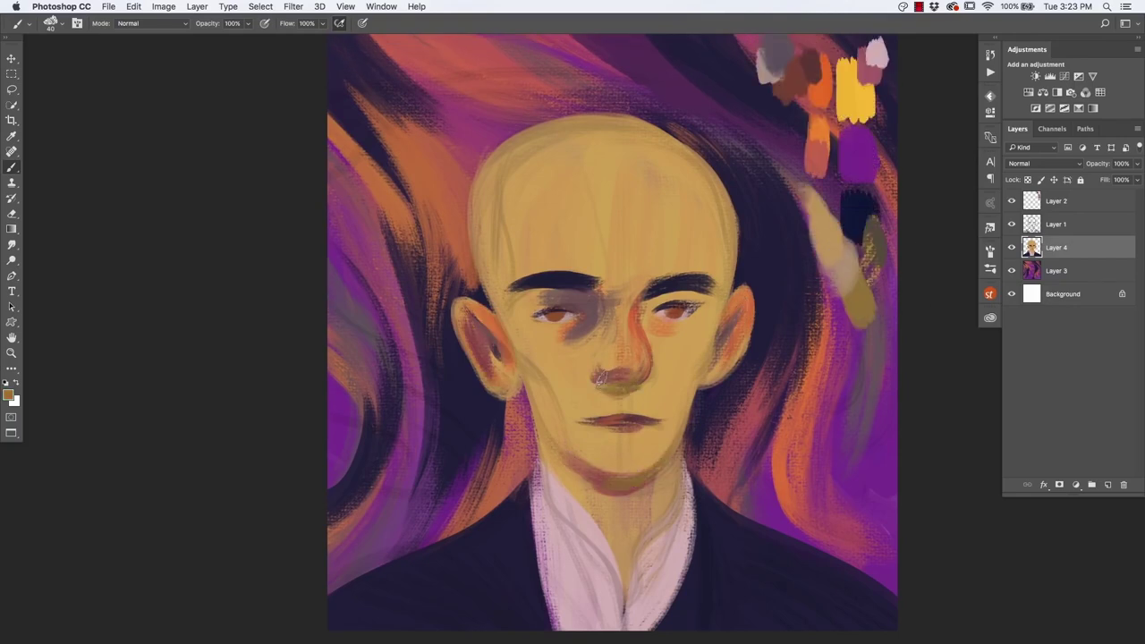
left_click(1011, 224)
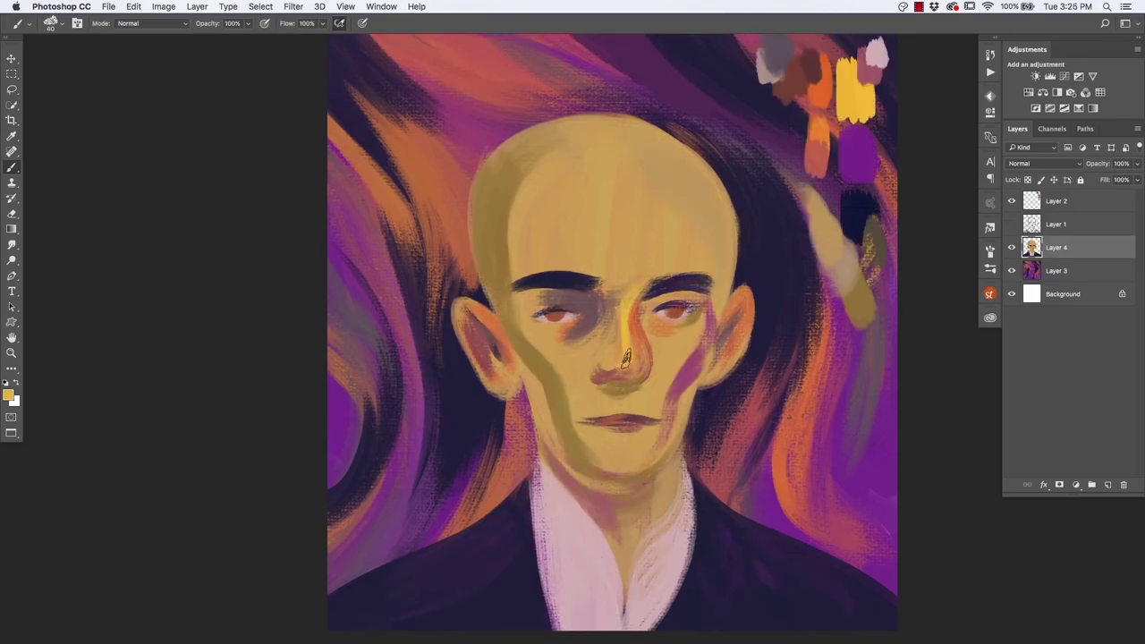
- Add yellow highlights to the forehead and cheek, darken the shadowed eye on Layer 4, and hide the palette
left_click_drag(562, 144, 510, 241)
left_click_drag(515, 286, 559, 394)
left_click_drag(555, 304, 595, 327)
left_click(1011, 200)
key("super+minus")
- Tint the background on a new Hue layer above Layer 3, and paint orange and purple accents on an Overlay layer above Layer 4
left_click(1024, 270)
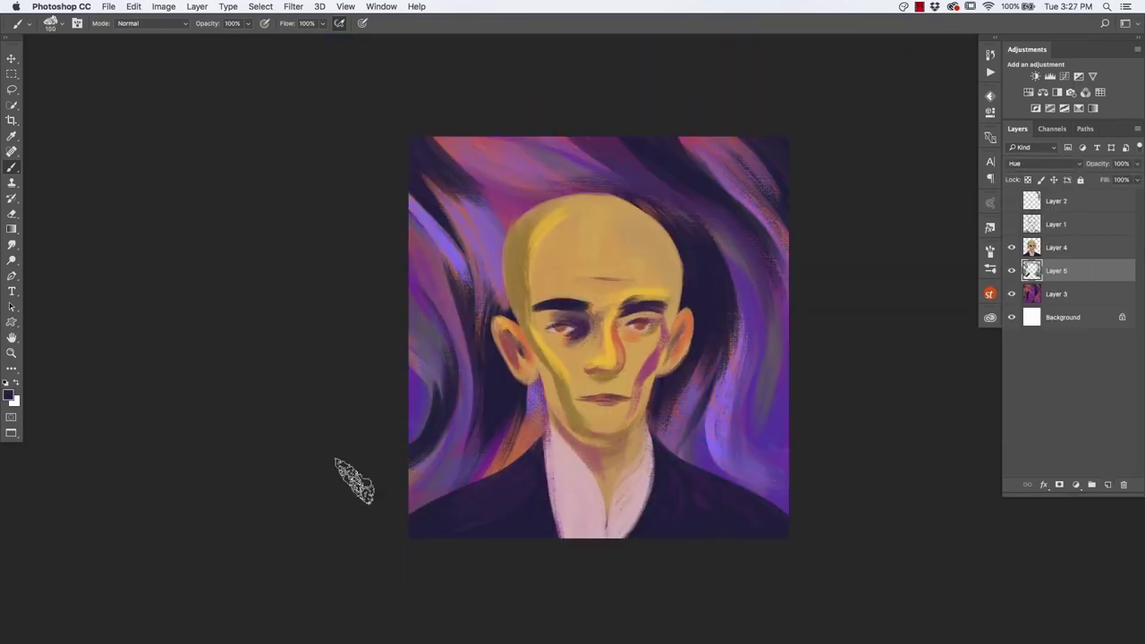
left_click(1043, 163)
left_click(1041, 325)
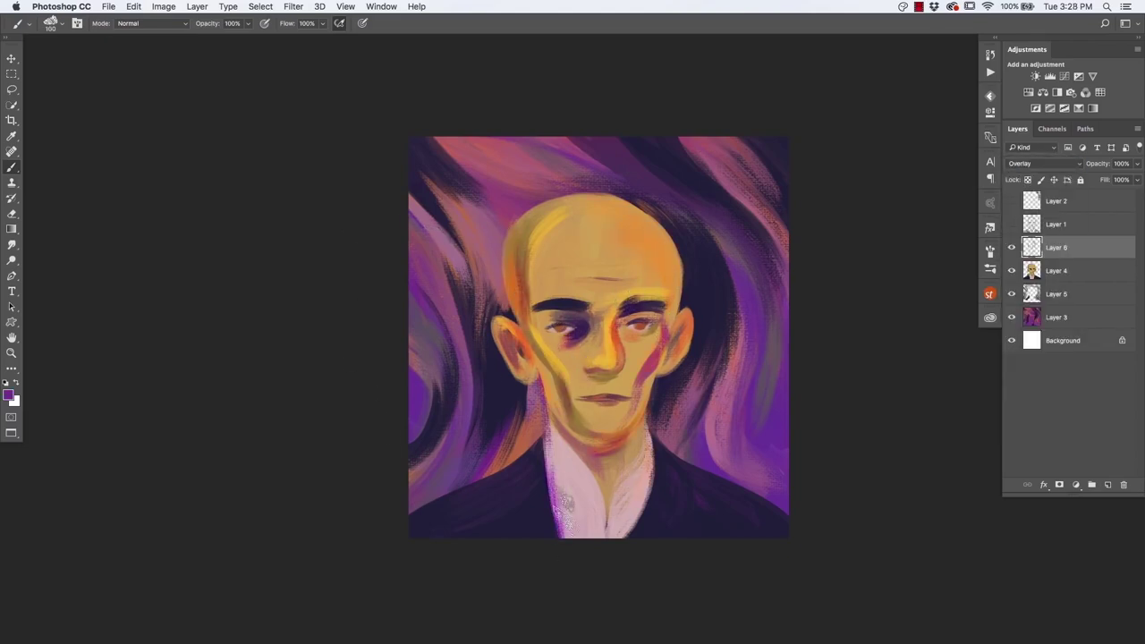
- Paint additional purple and dark swirls above and beside the head on Layer 3
key("alt+[")
key("alt+[")
key("alt+[")
left_click_drag(701, 179, 633, 125)
left_click_drag(470, 186, 428, 143)
left_click_drag(710, 261, 704, 383)
left_click_drag(720, 241, 706, 358)
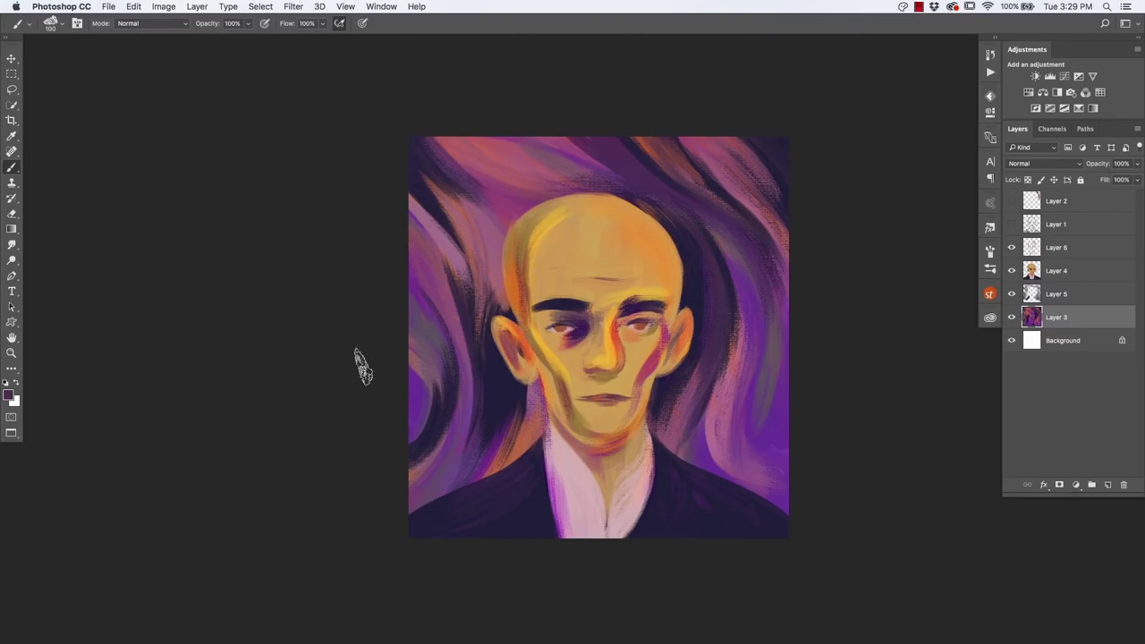
- Paint shading along the temple above the purple cheek shadow on Layer 4
key("alt+]")
key("alt+]")
left_click_drag(664, 261, 671, 315)
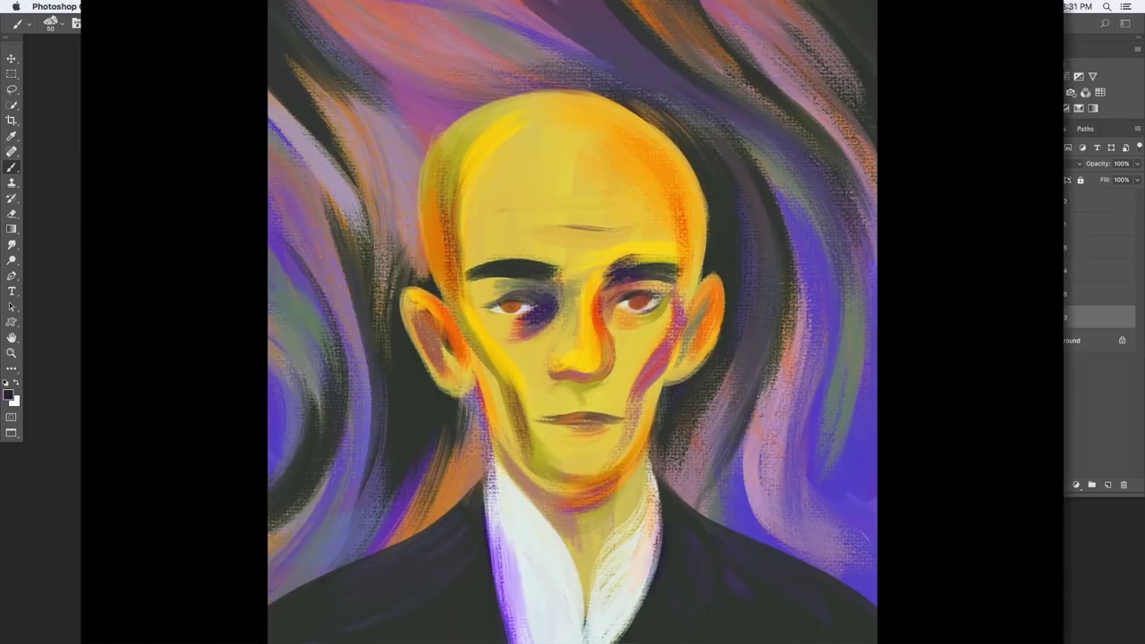